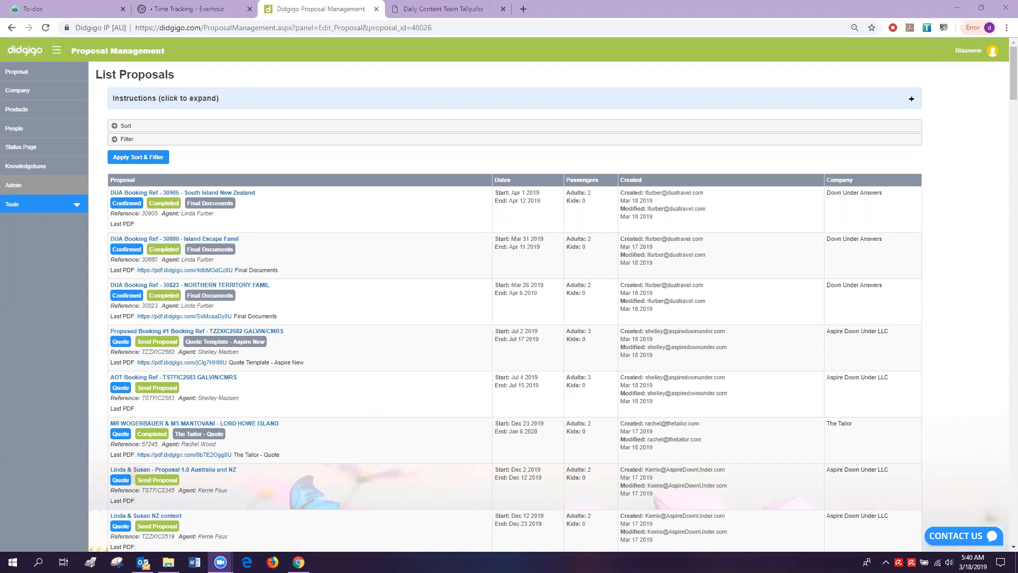
Start a new proposal with the reference TEST123 and the title "Your New Zealand Honeymoon".
left_click(45, 77)
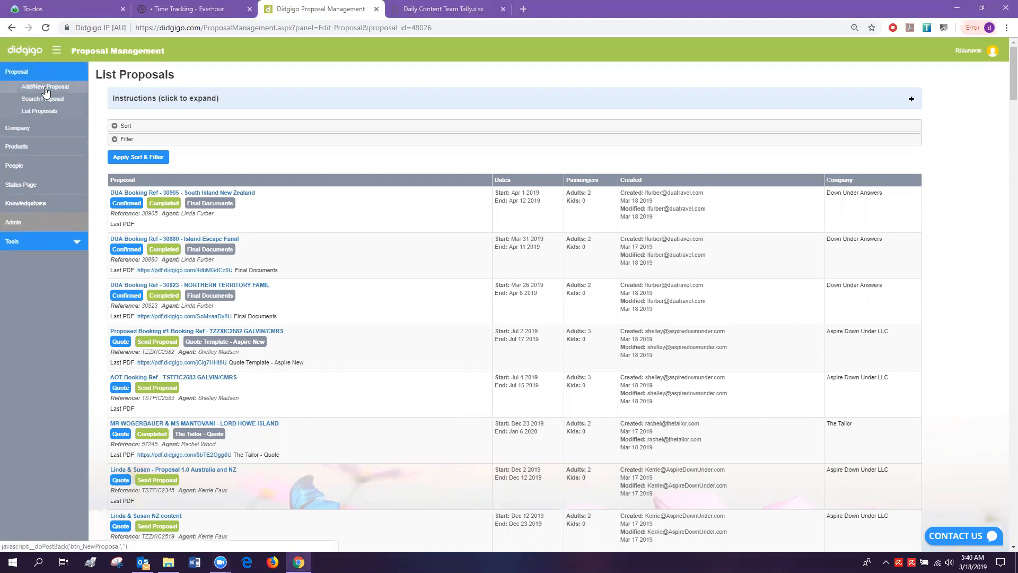
left_click(45, 88)
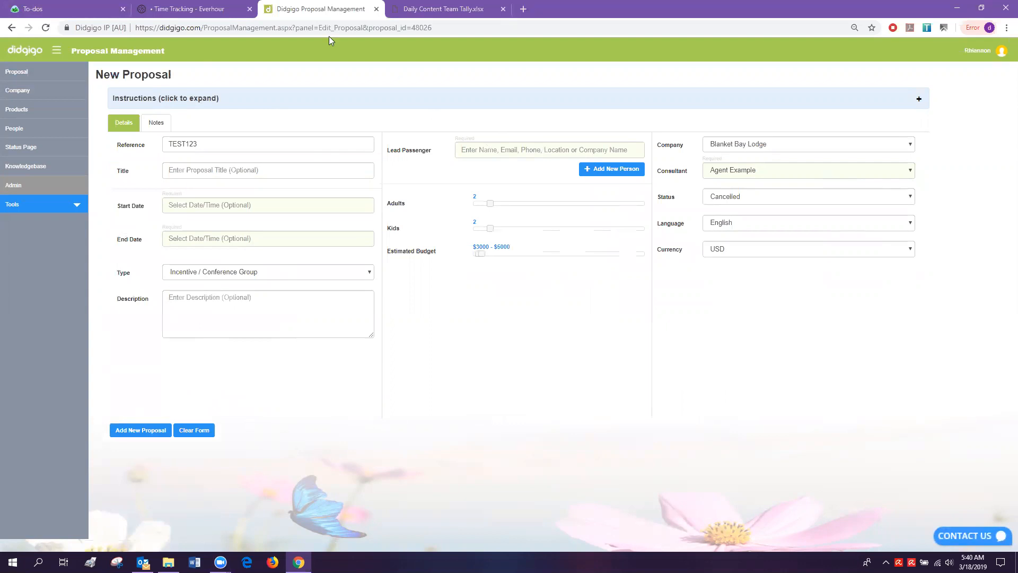
left_click(223, 144)
left_click_drag(211, 143, 122, 146)
type("TE")
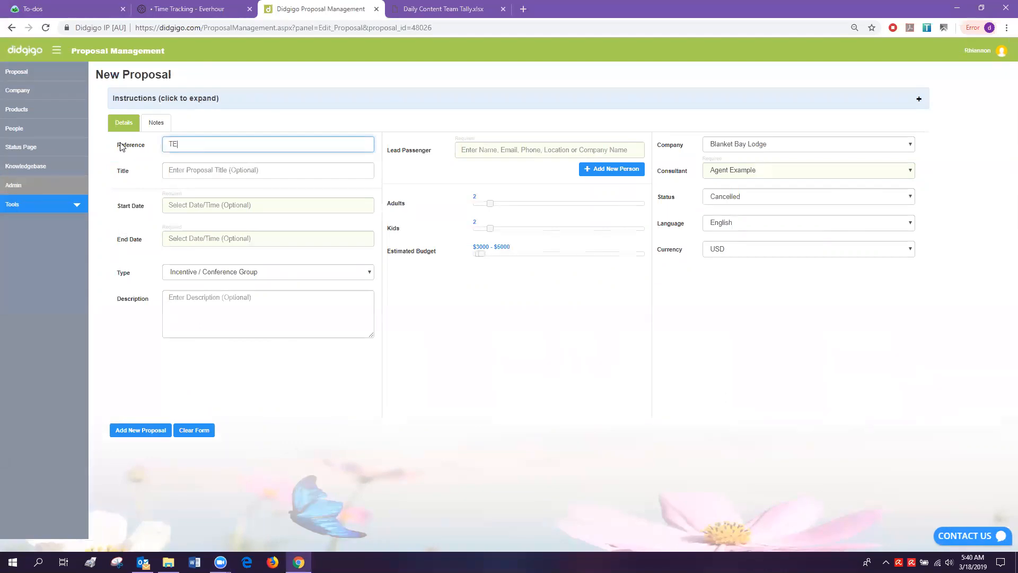
type("ST123")
left_click(265, 175)
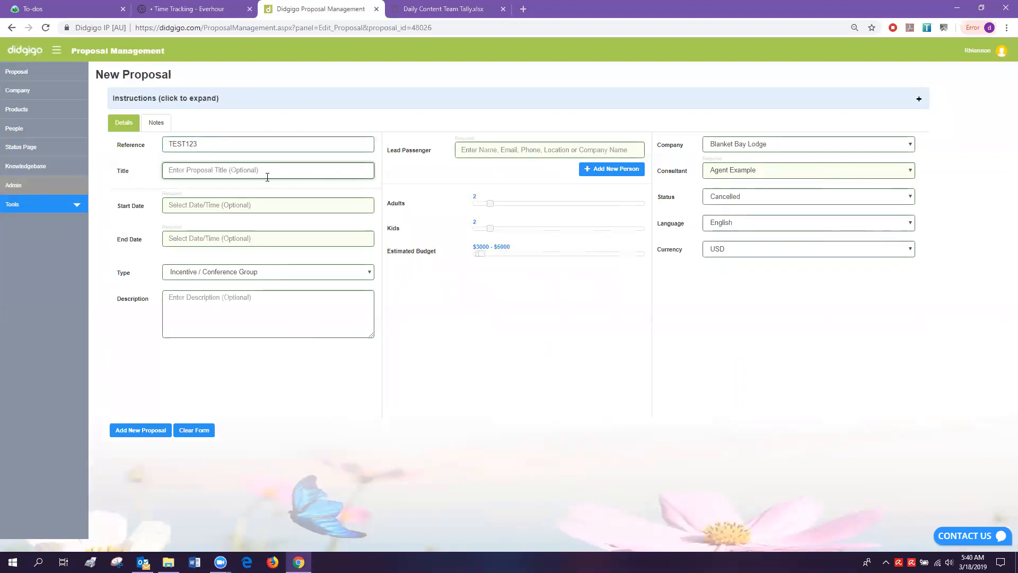
type("Your New Zealand Honeymoon")
Set the proposal's start date to Apr 01 2019 and its end date to Apr 06 2019.
left_click(174, 205)
left_click(277, 222)
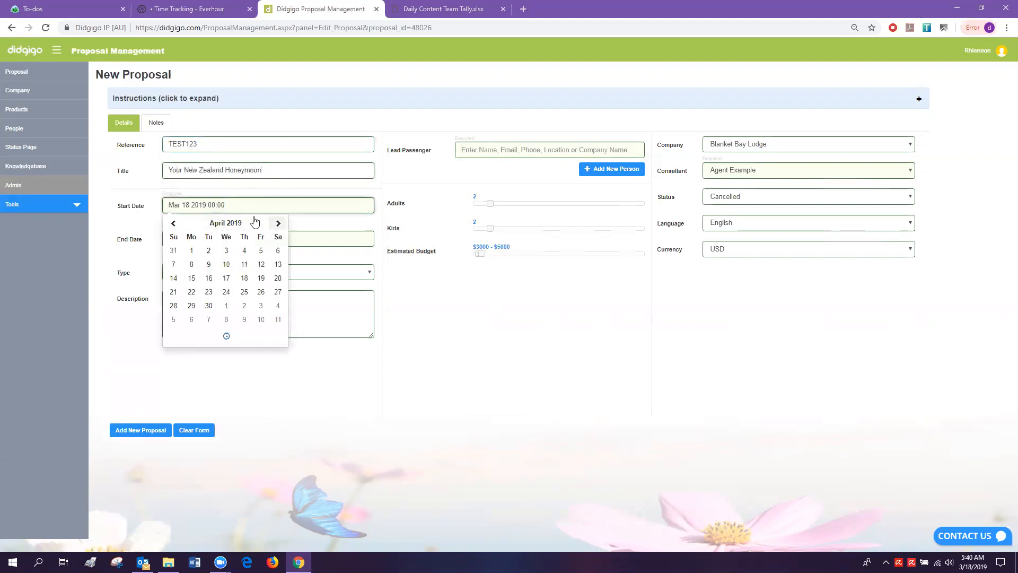
left_click(191, 251)
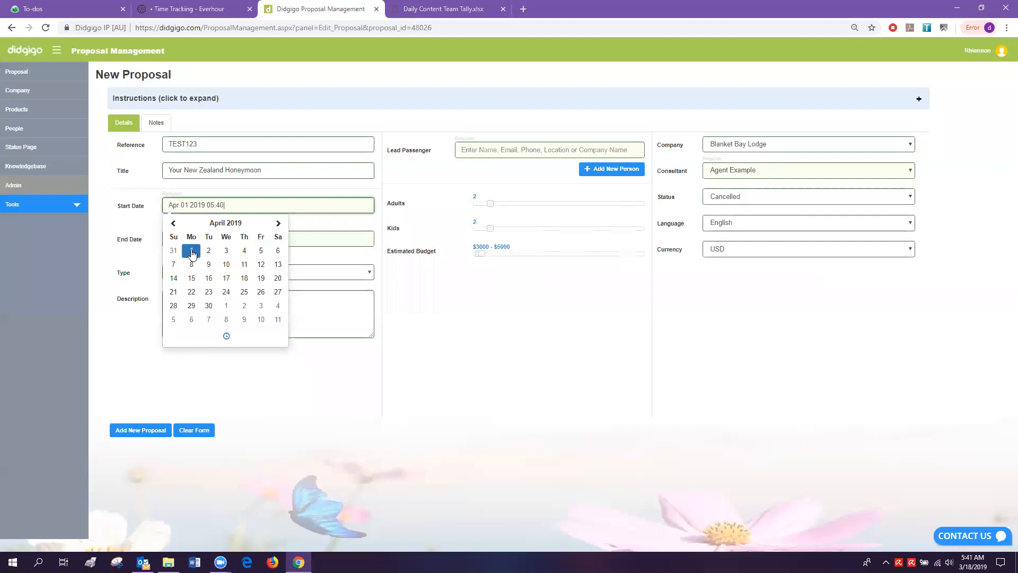
left_click(310, 240)
left_click(279, 256)
left_click(276, 285)
left_click(335, 258)
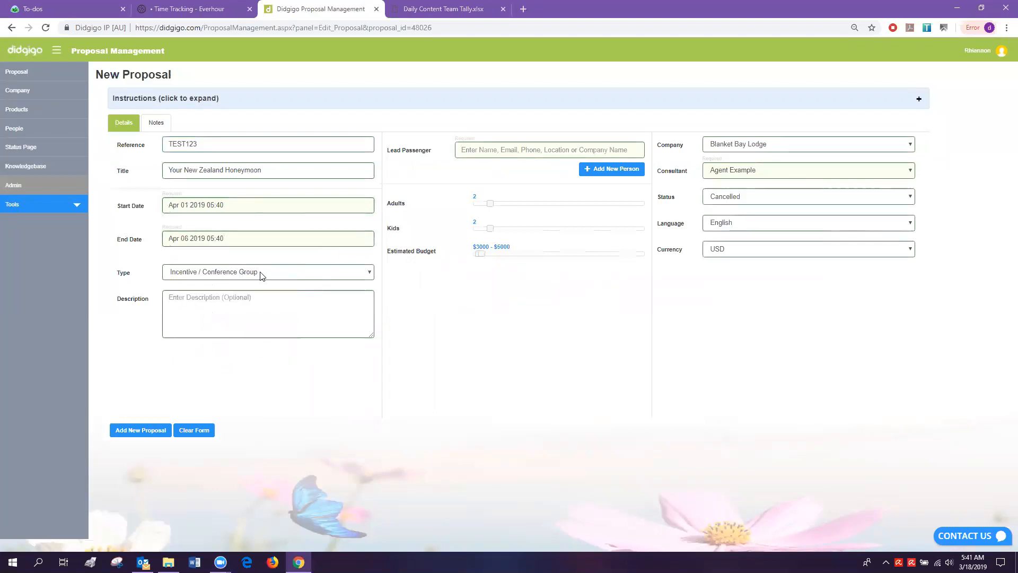
Set the proposal type to Leisure FIT and the company to Didgigo Demo.
left_click(371, 276)
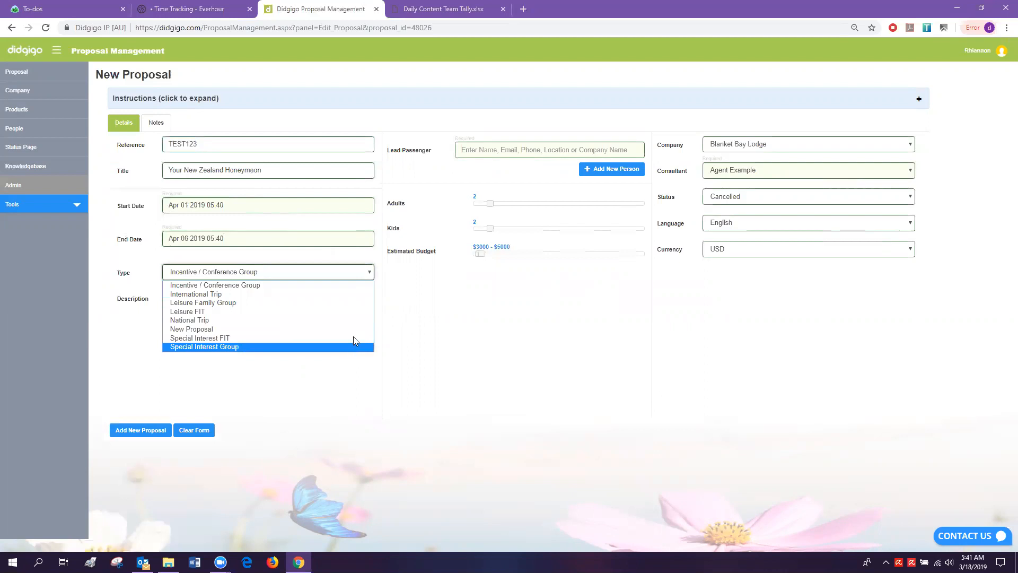
left_click(352, 311)
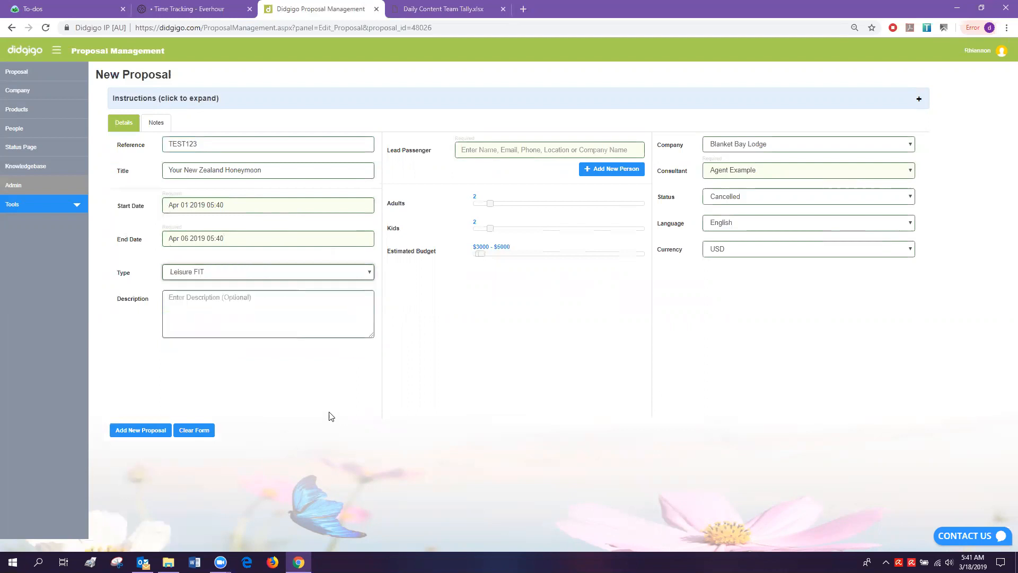
left_click(269, 298)
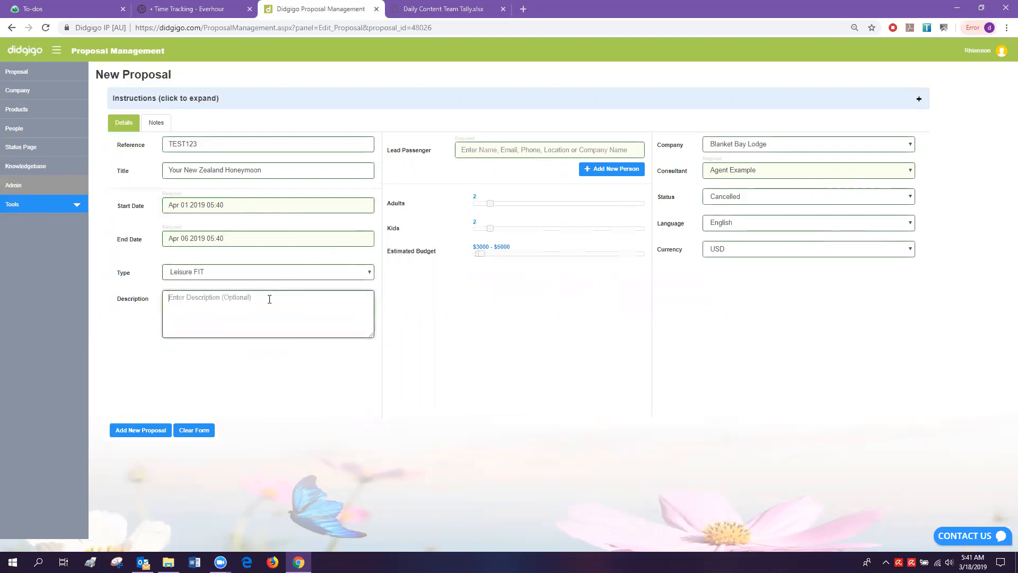
left_click(520, 182)
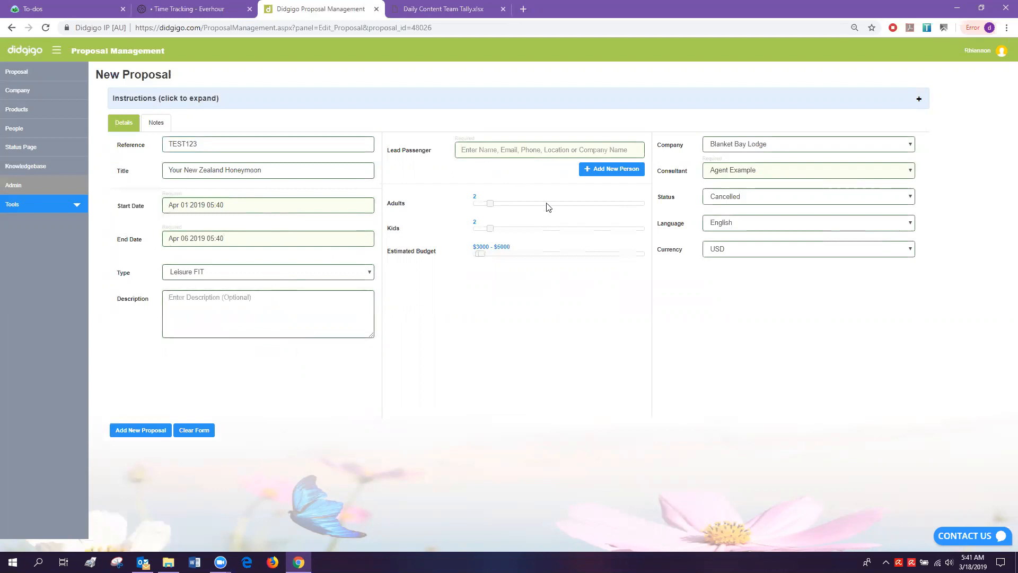
left_click(755, 144)
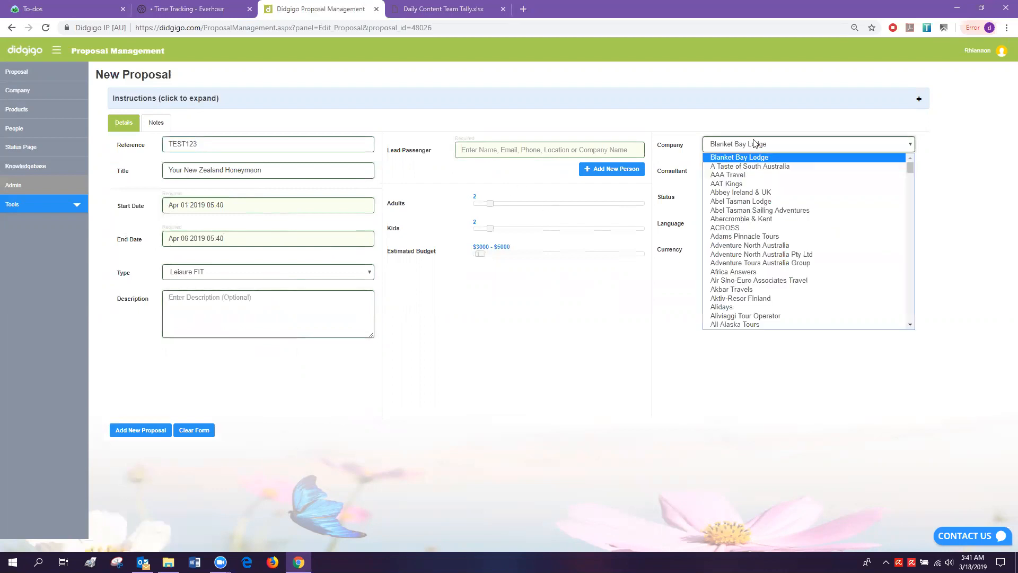
type("di")
key("Down")
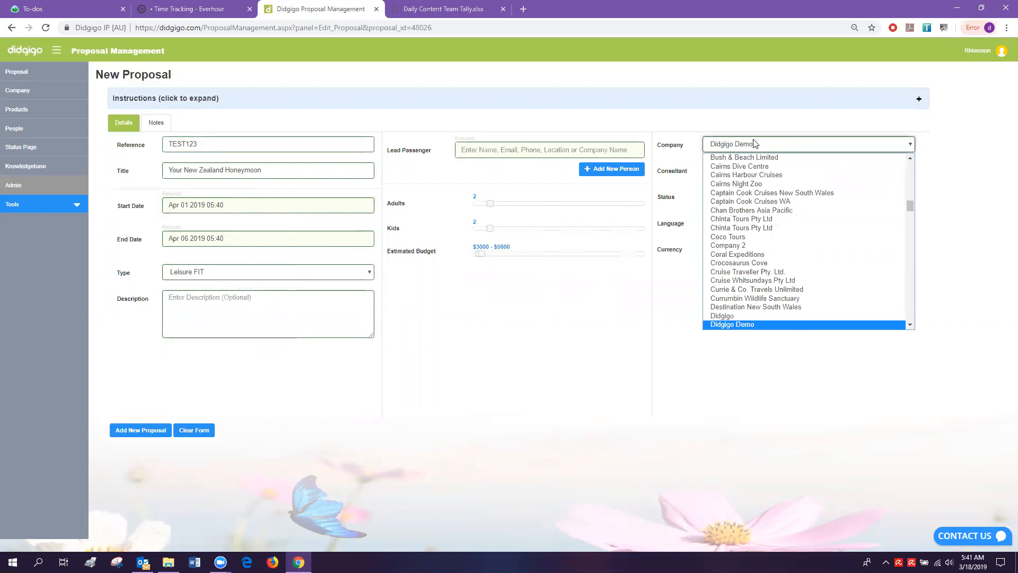
key("Return")
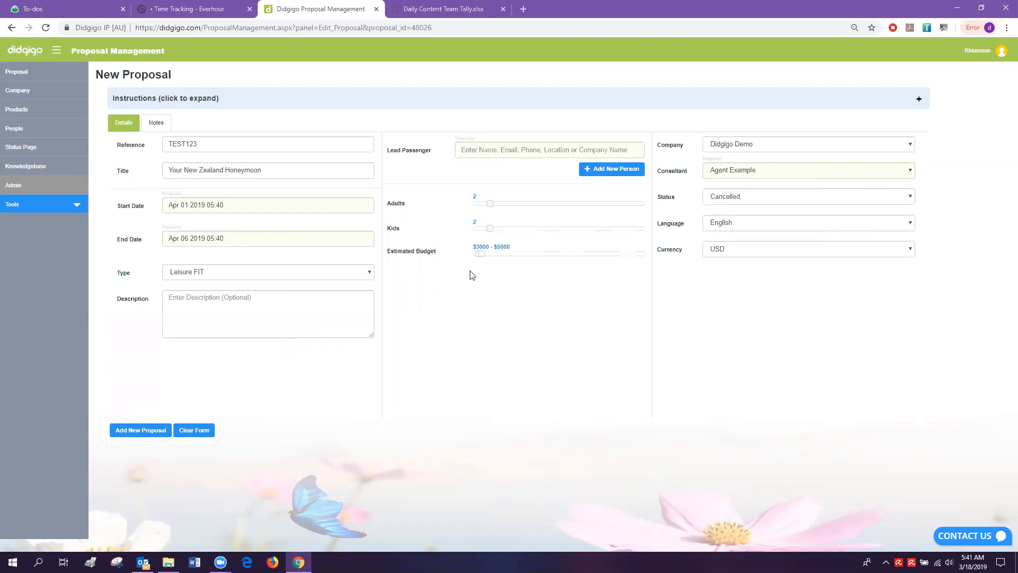
left_click(484, 153)
type("john")
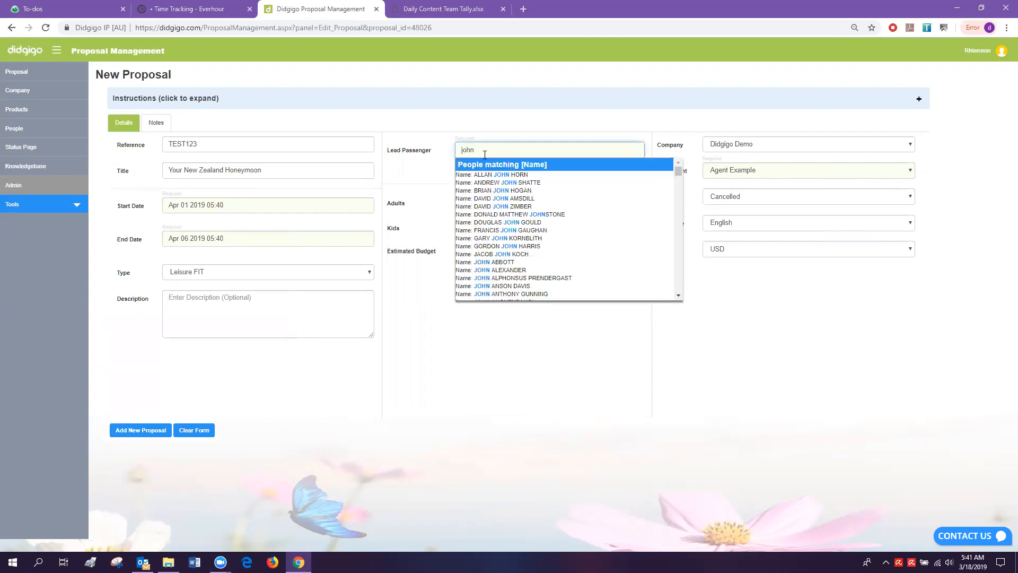
scroll(519, 268, "down", 5)
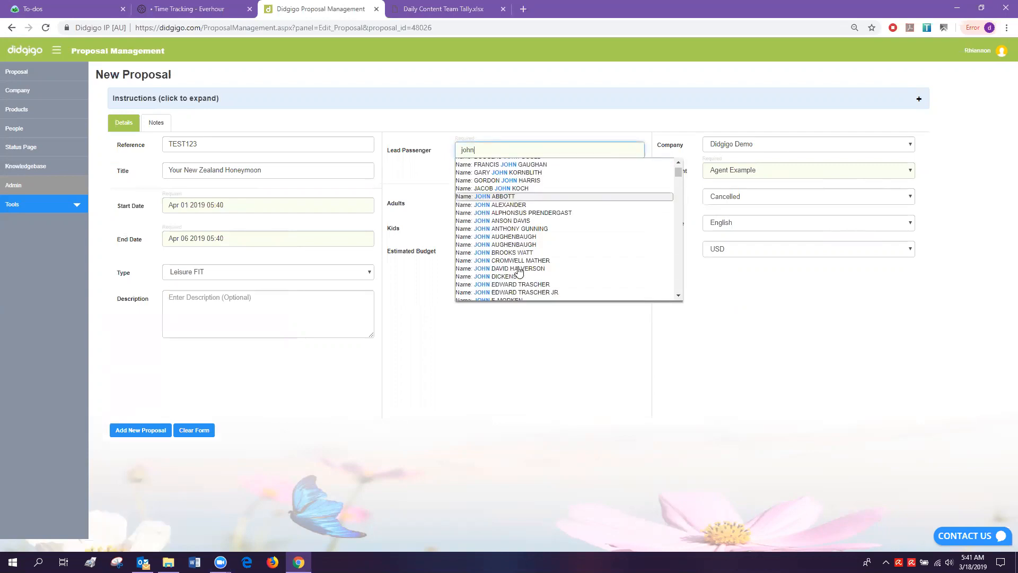
scroll(519, 272, "down", 5)
left_click(475, 395)
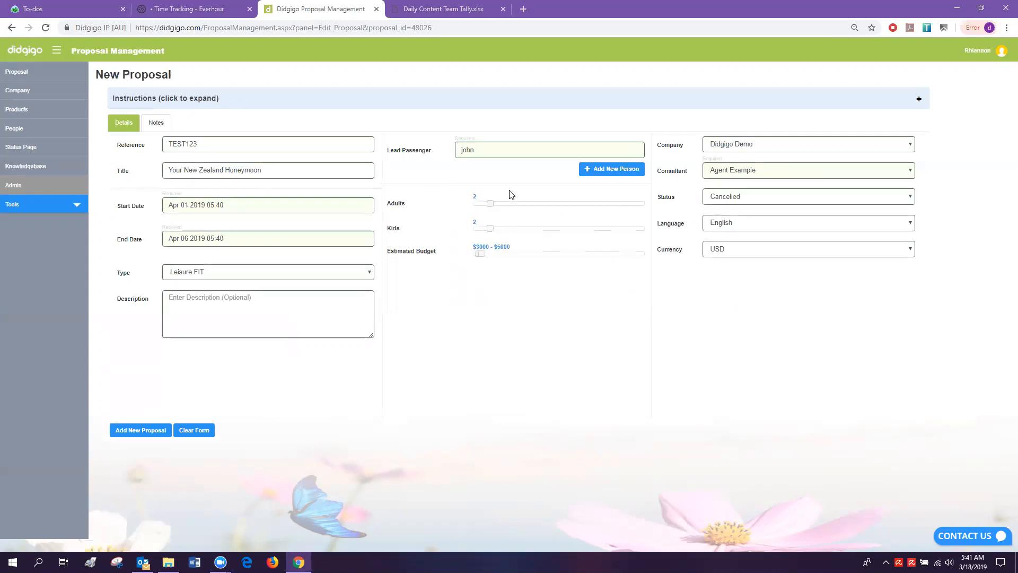
left_click_drag(493, 151, 330, 171)
key("BackSpace")
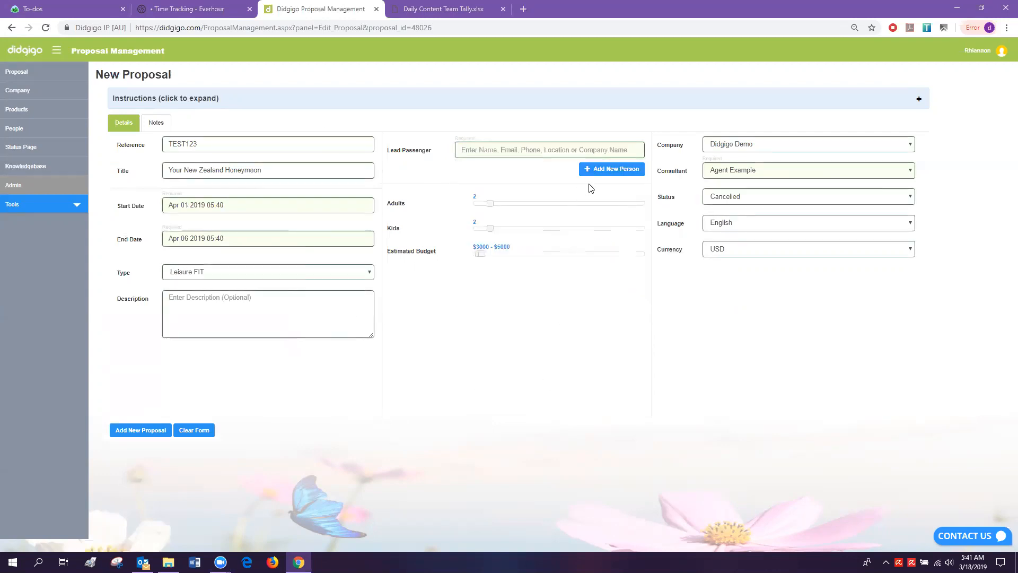
Add a new person for the first passenger, entering the passenger's first and last name.
left_click(618, 175)
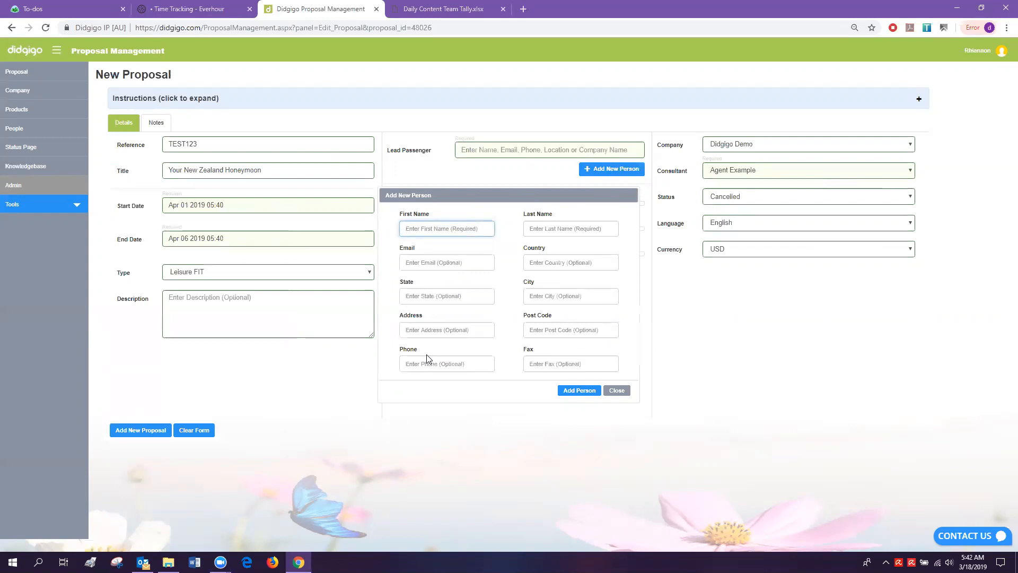
type("Jacob")
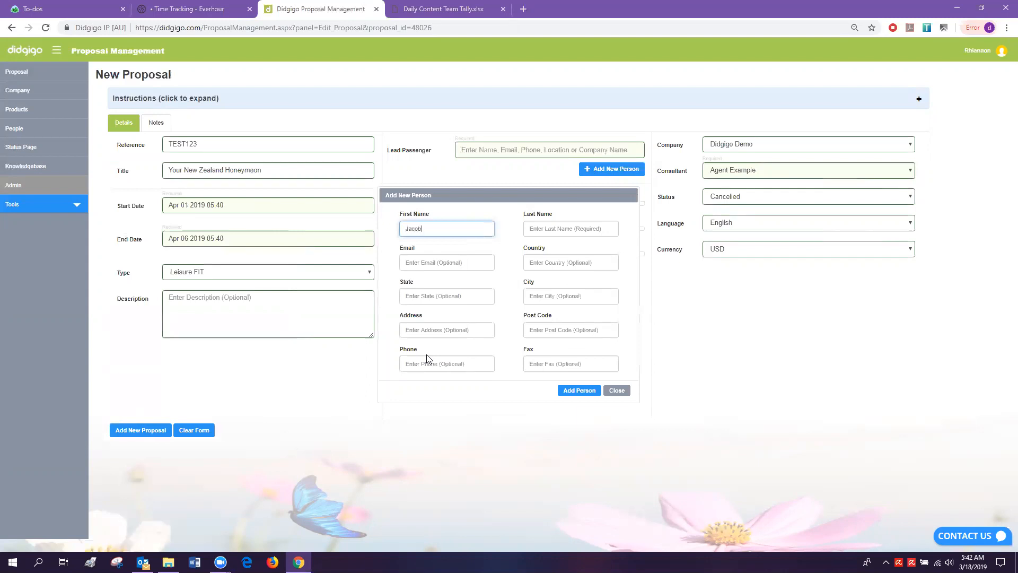
key("Tab")
type("Smith")
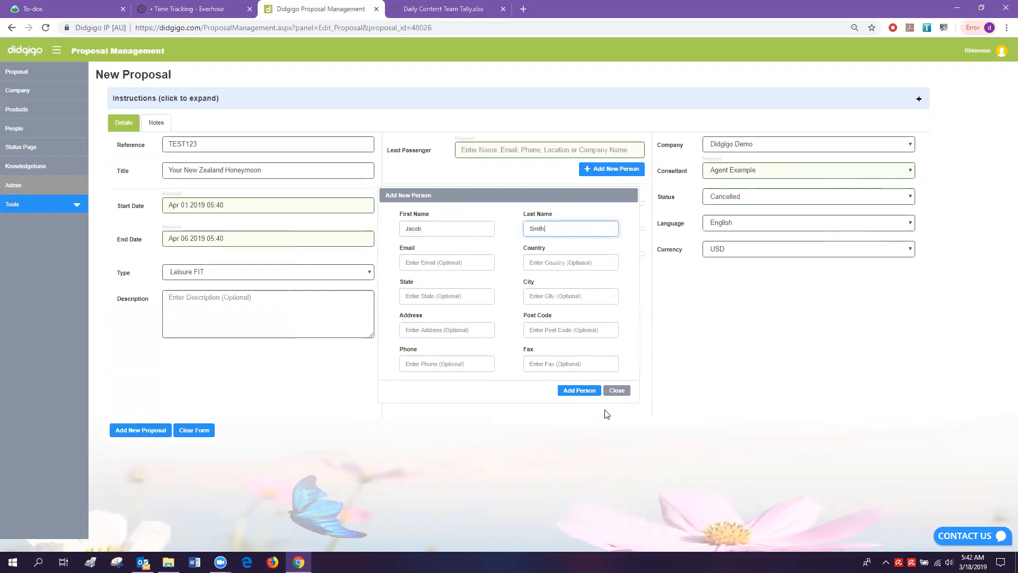
left_click(579, 390)
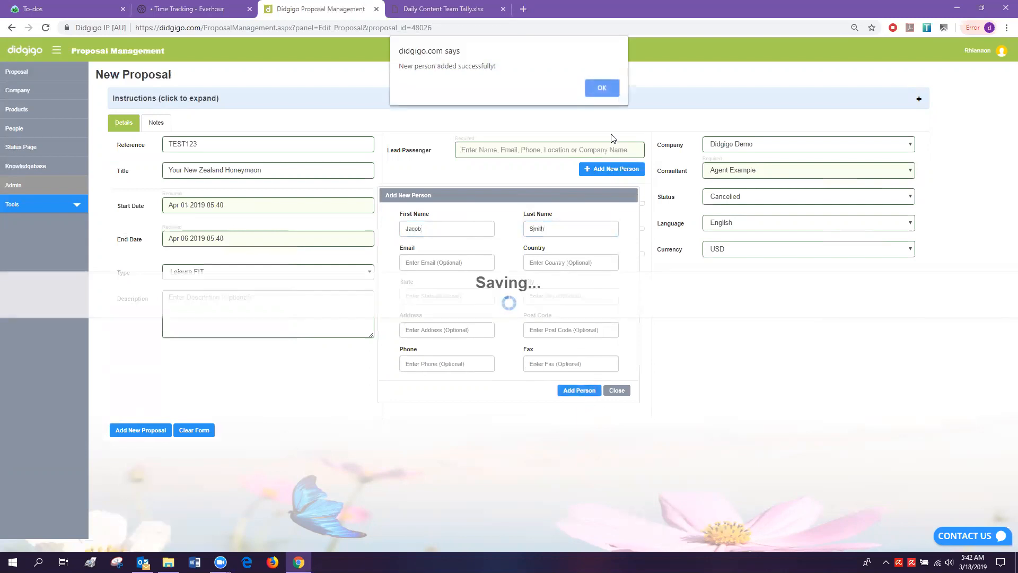
left_click(602, 88)
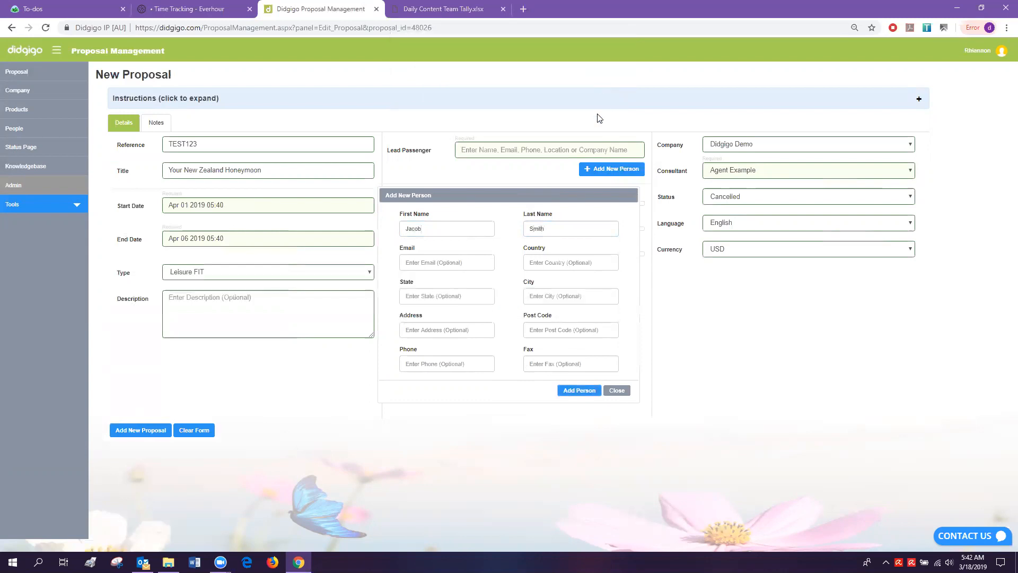
Add the second passenger as another new person with a different first name and the same last name, and close the form.
left_click_drag(464, 231, 237, 203)
type("Jacinta")
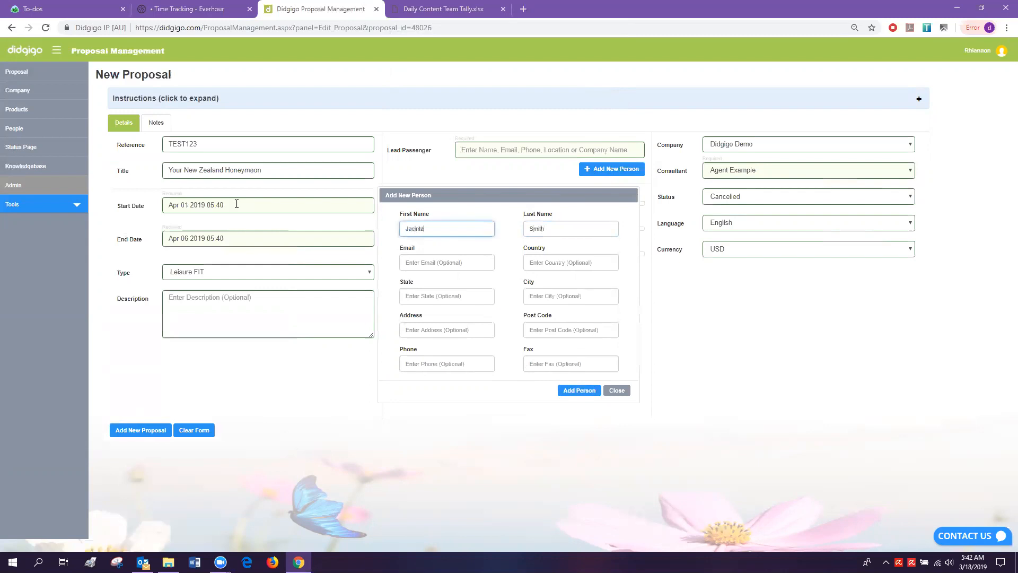
key("Tab")
left_click(579, 392)
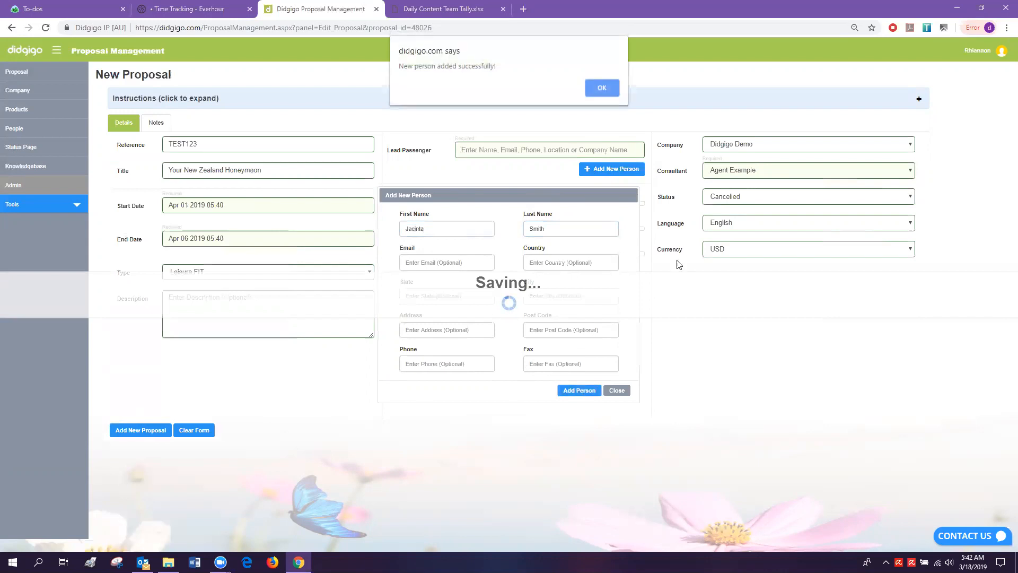
left_click(602, 83)
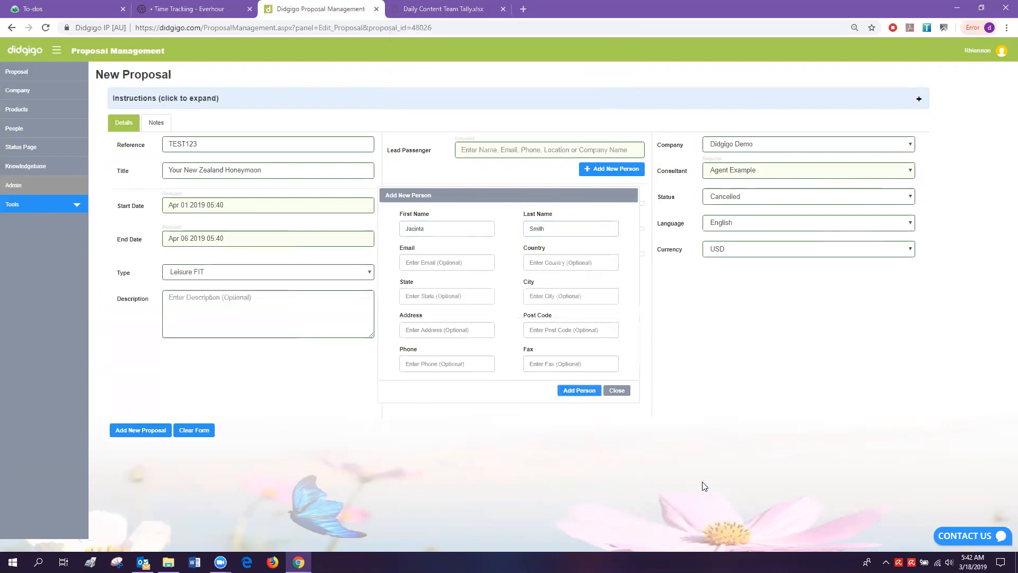
left_click(624, 391)
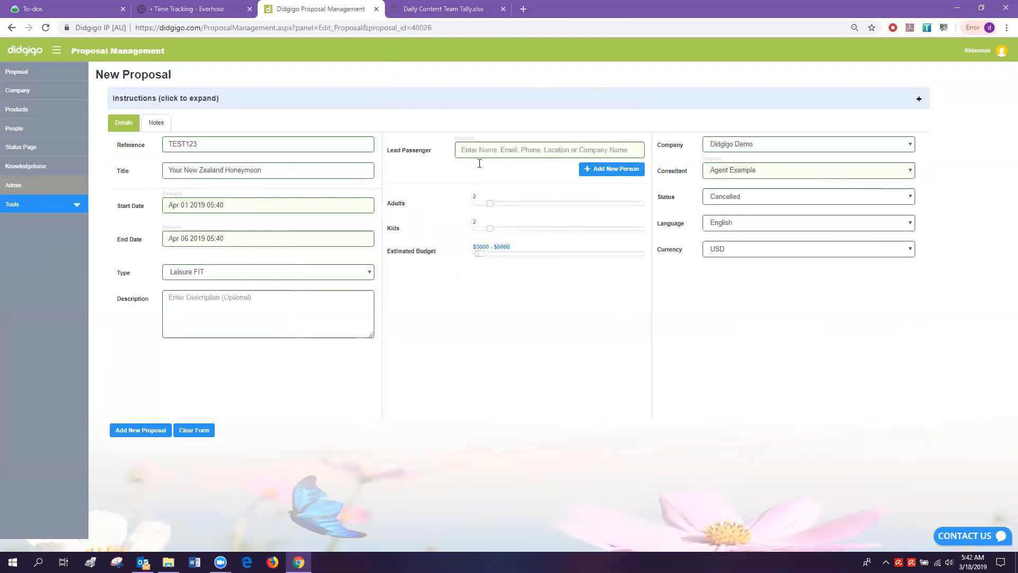
Search the people by first name and select the first newly added passenger as lead passenger.
left_click(482, 144)
type("Jacob")
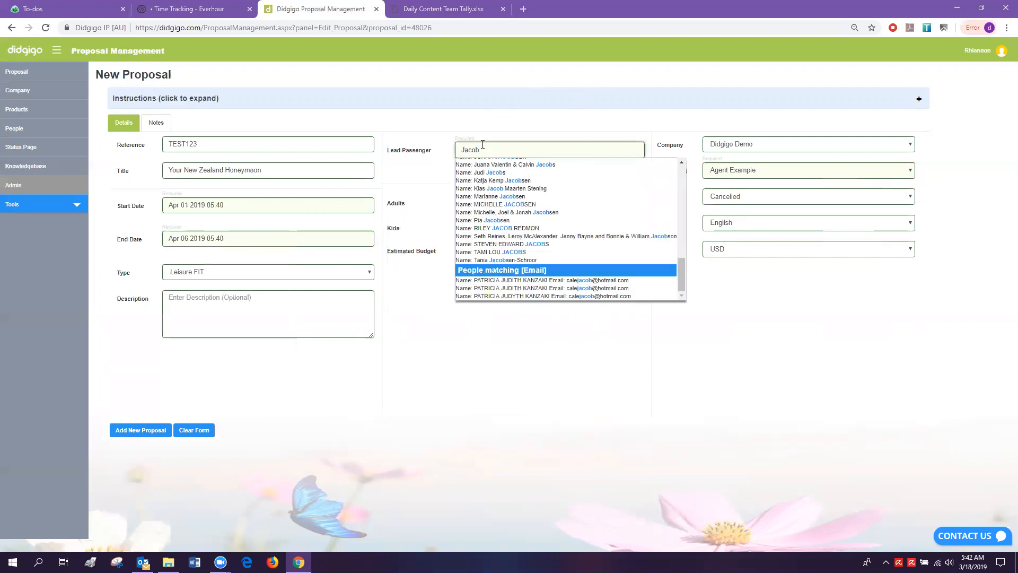
scroll(523, 184, "up", 3)
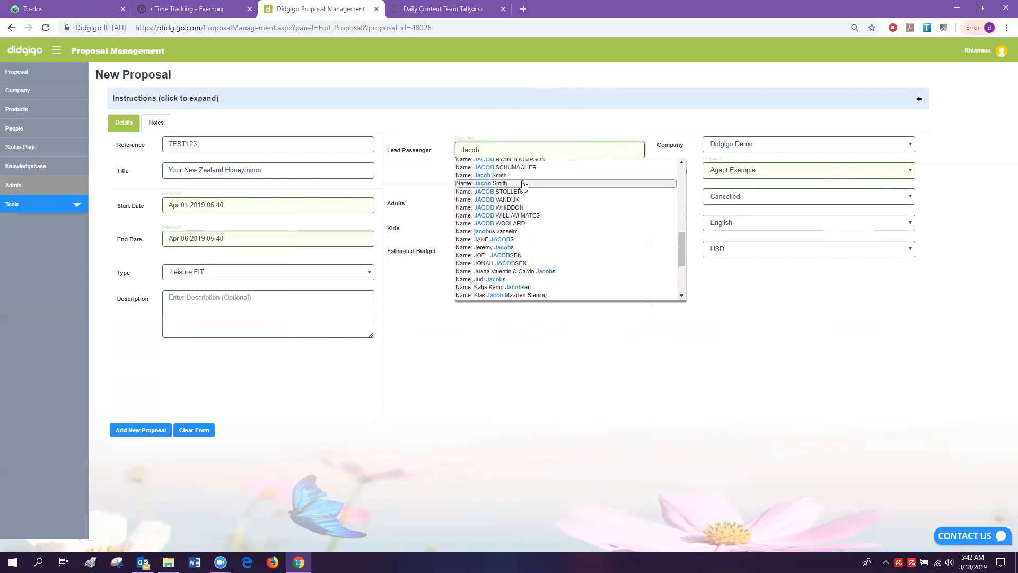
left_click(524, 184)
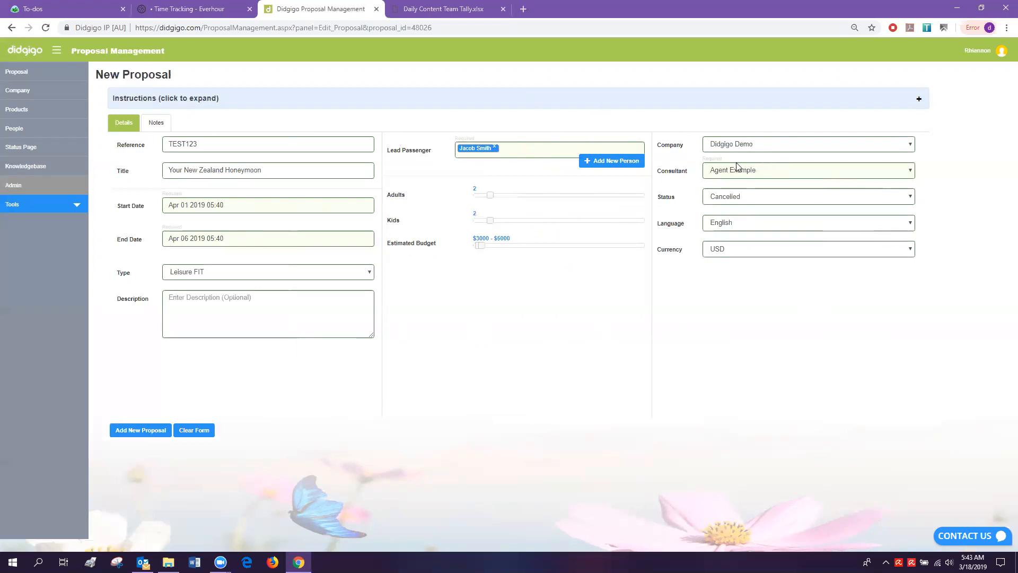
Set kids to 0 and the estimated budget to about $3000 - $8800, and choose the consultant other than Agent Example.
left_click_drag(490, 222, 489, 250)
left_click(733, 171)
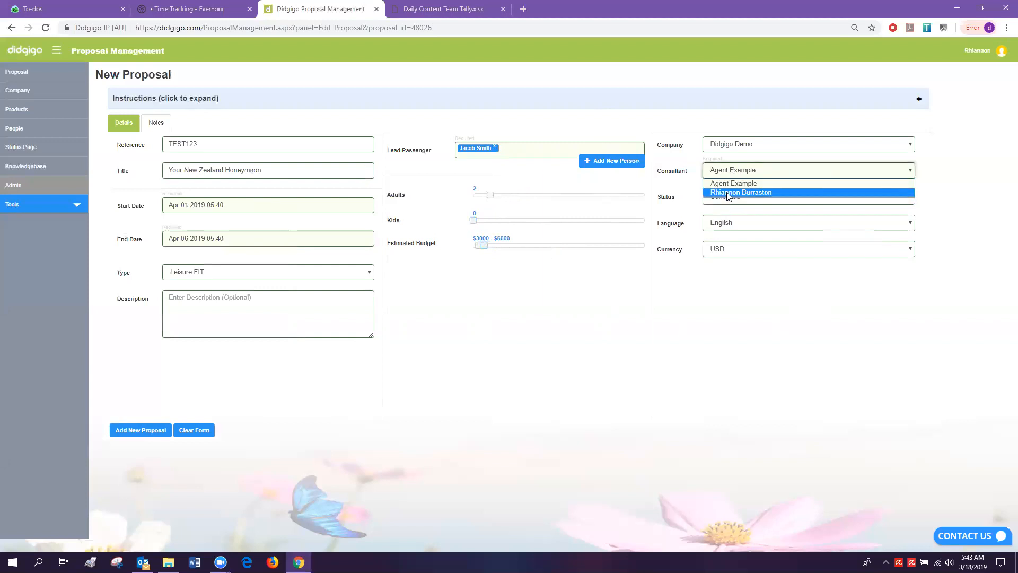
left_click(727, 193)
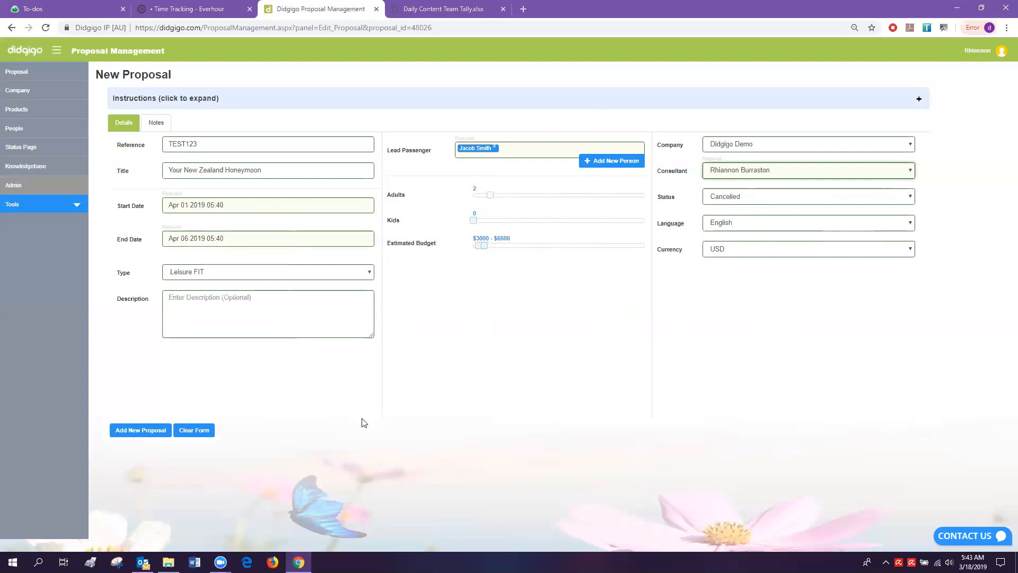
Add the new proposal and open it for editing.
left_click(143, 434)
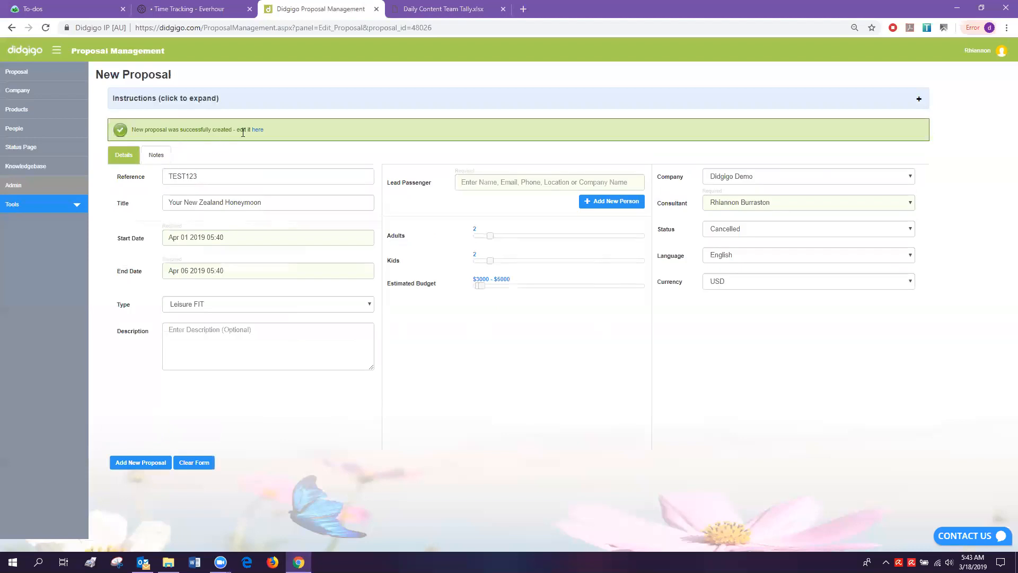
left_click(259, 131)
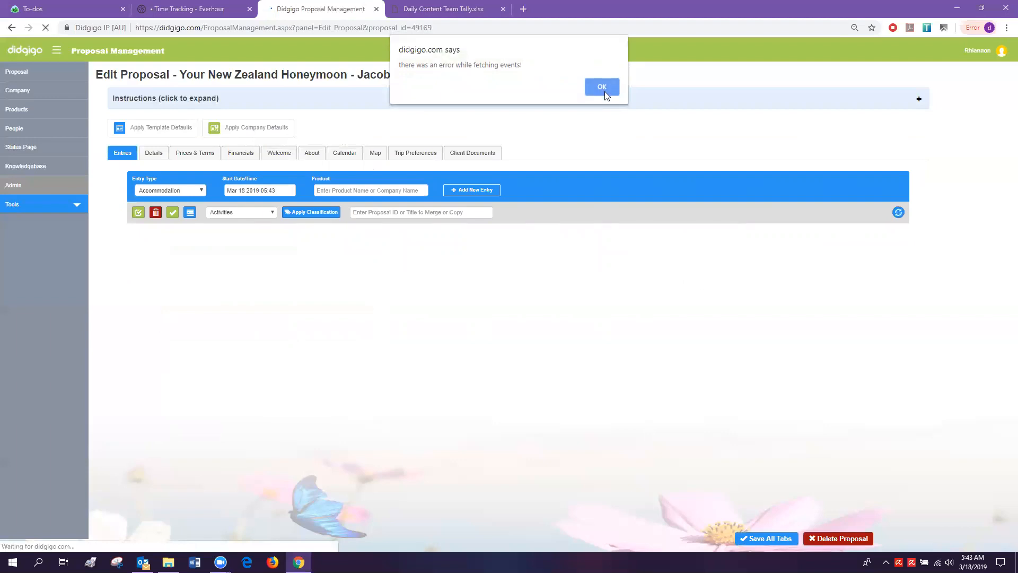
left_click(603, 88)
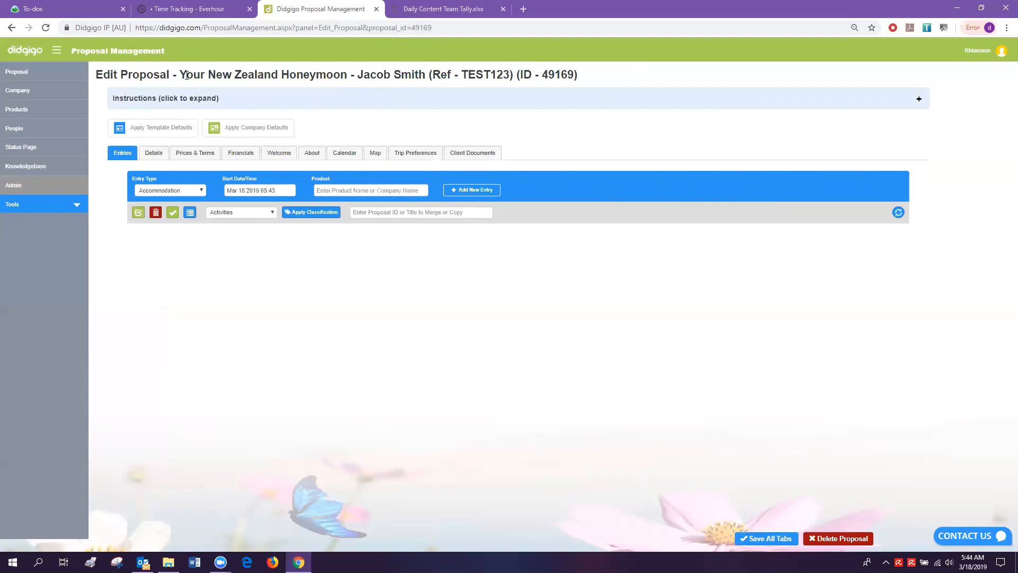
left_click_drag(179, 77, 222, 100)
left_click_drag(358, 77, 574, 74)
left_click(201, 191)
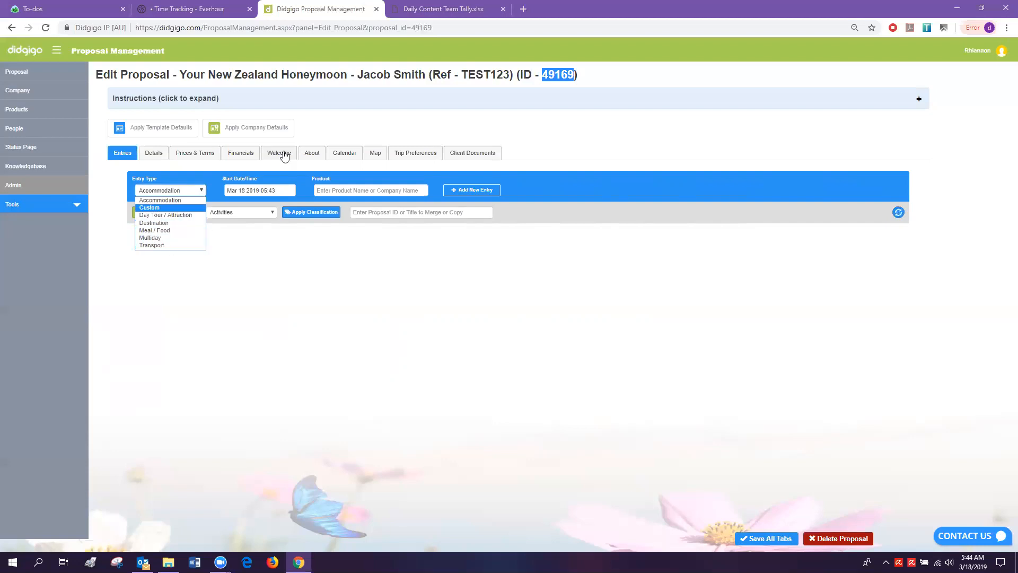
left_click(285, 190)
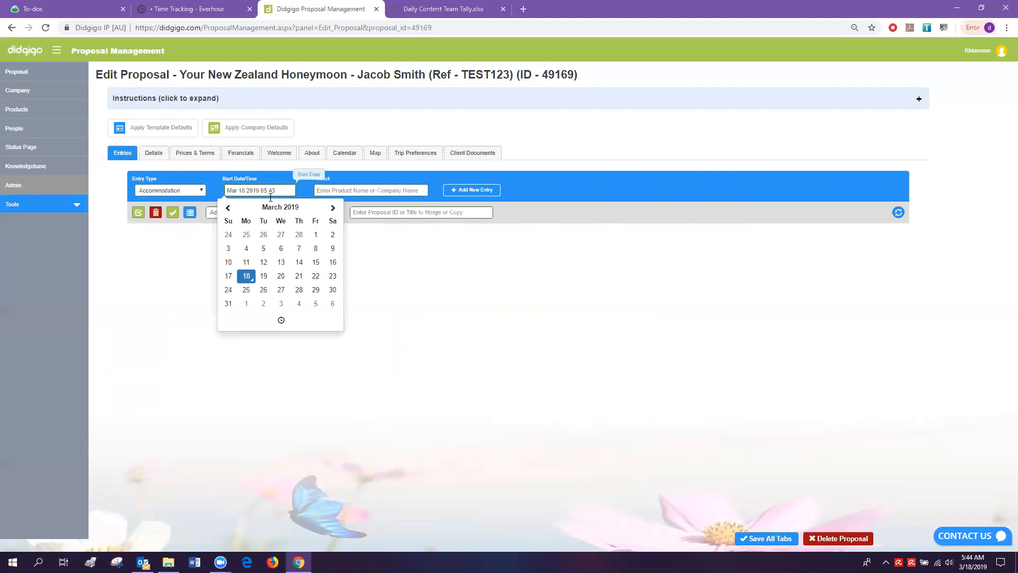
left_click(356, 190)
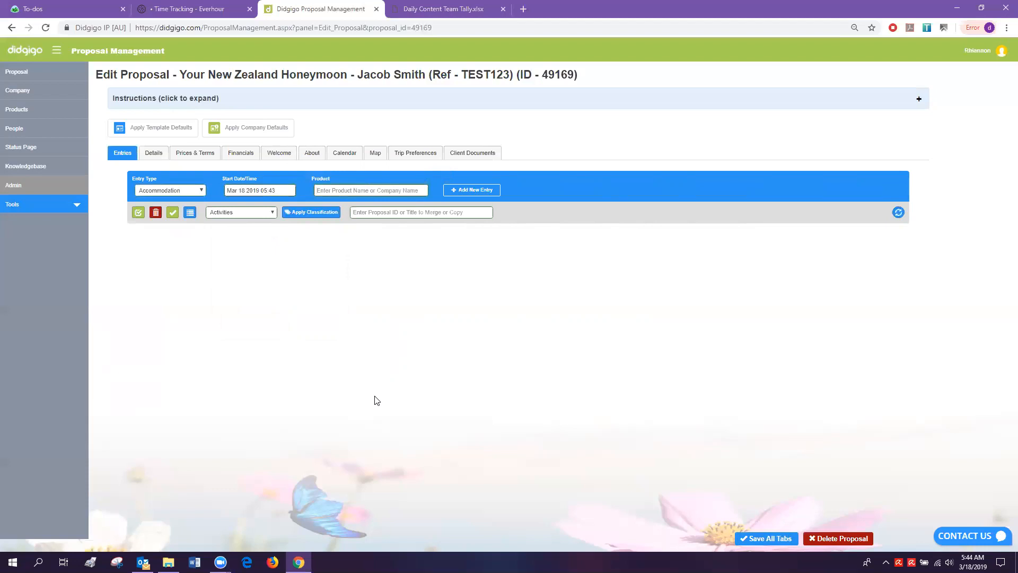
Add a Transport entry starting on Apr 01 2019 to the proposal, without a product.
left_click(199, 191)
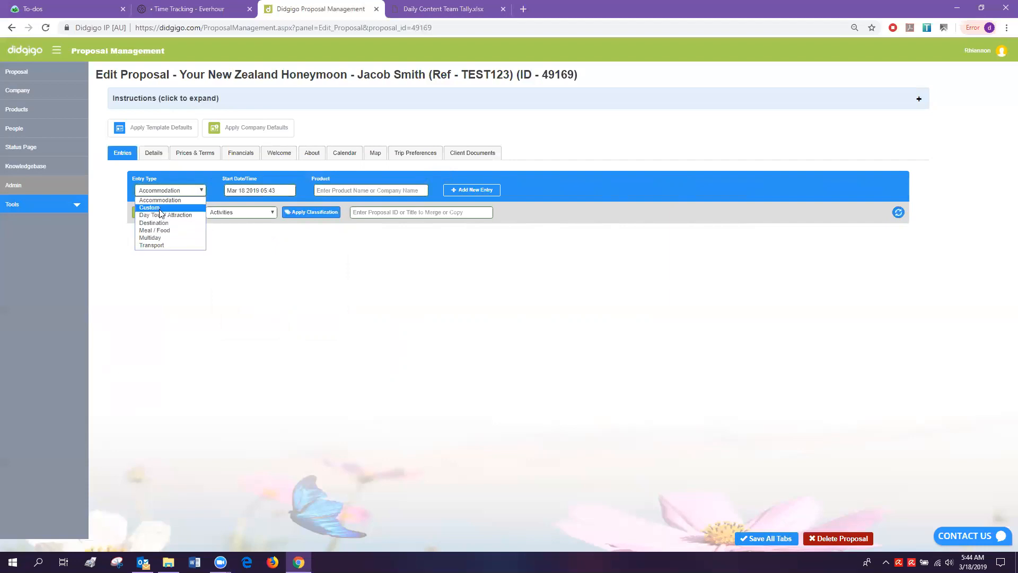
left_click(162, 245)
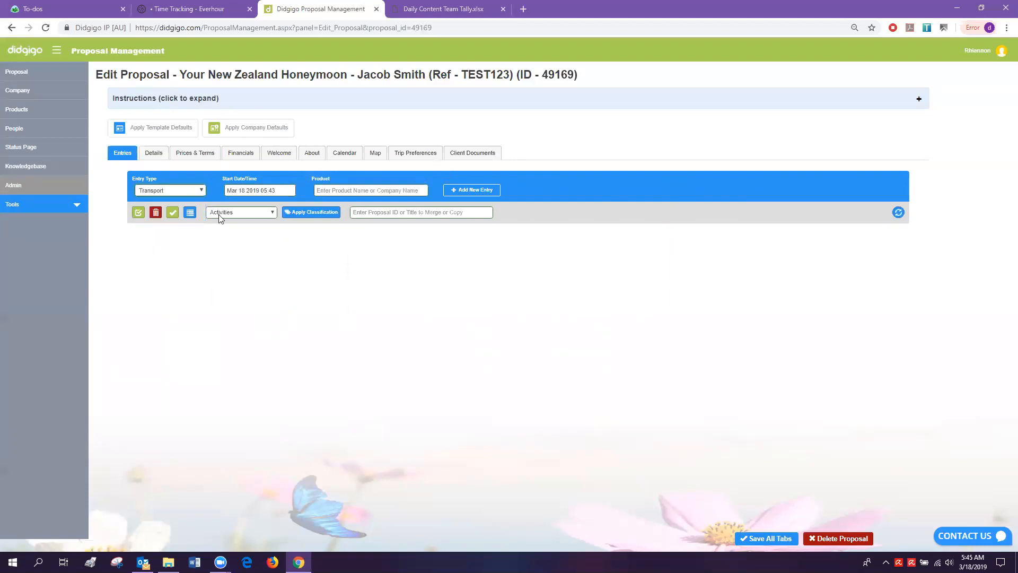
left_click(294, 189)
left_click(333, 209)
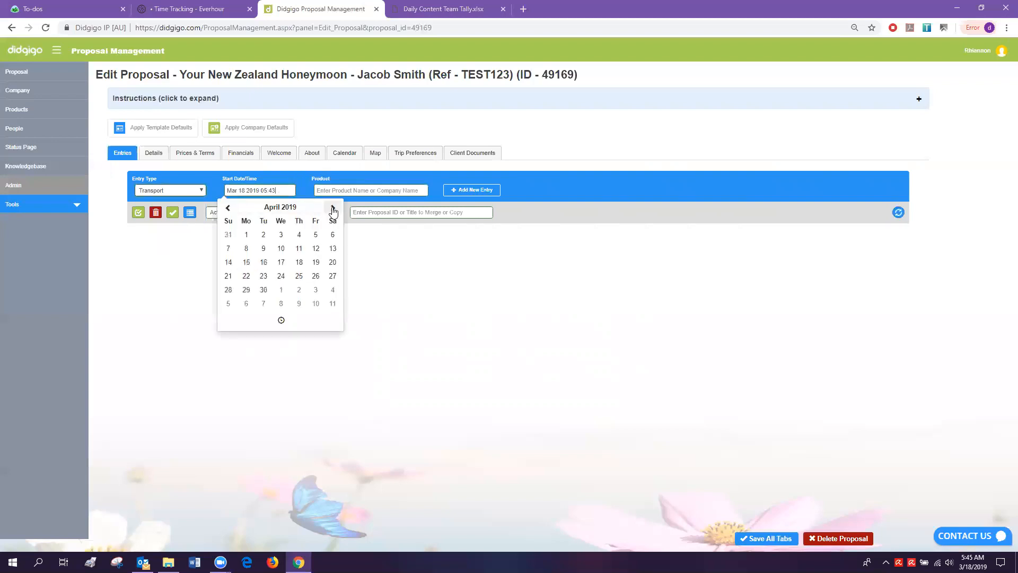
left_click(246, 234)
left_click(386, 190)
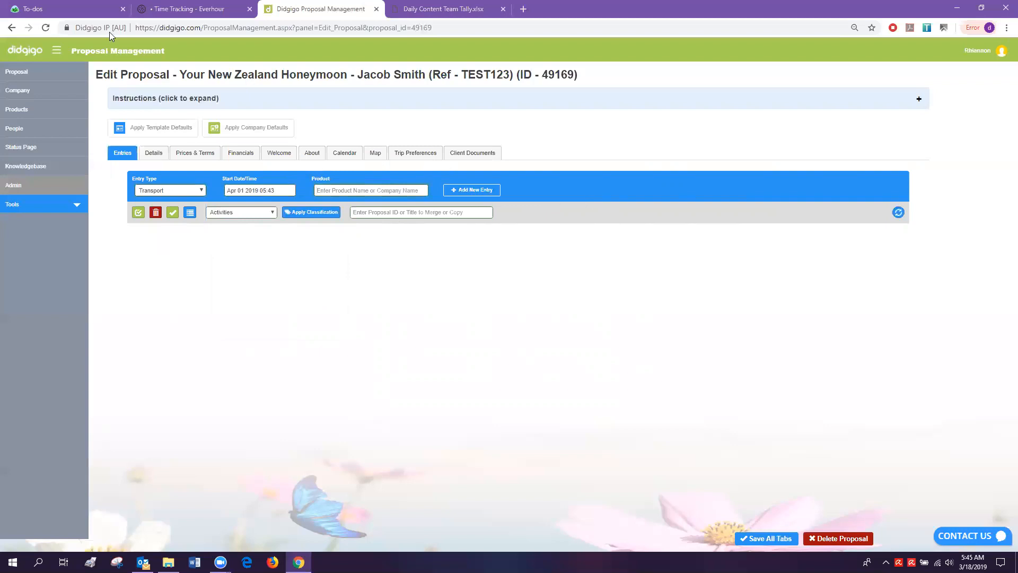
left_click(486, 193)
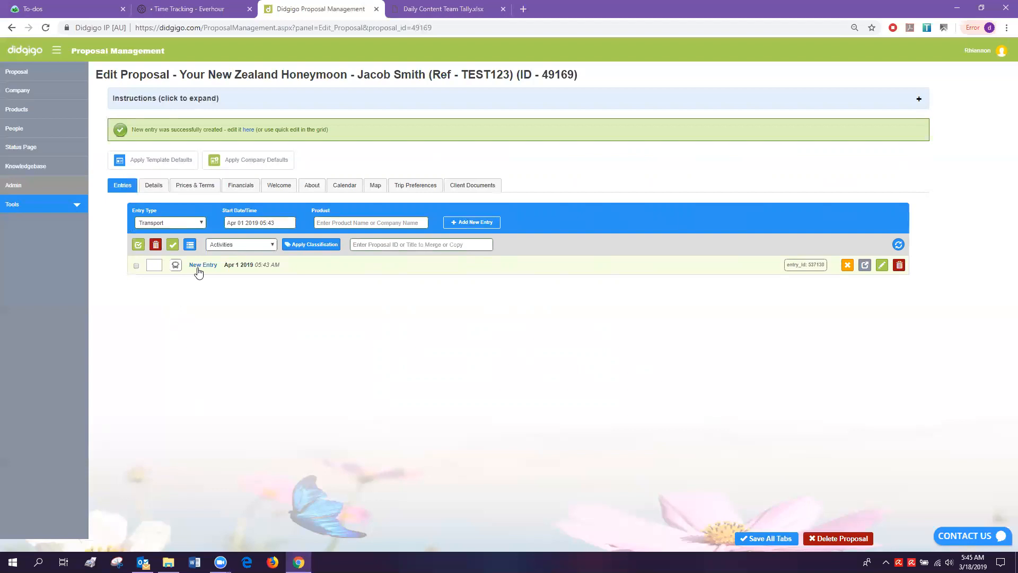
Add an Accommodation entry for Novotel Queenstown Lakeside Hotel, keeping the start date of Apr 01 2019.
left_click(193, 224)
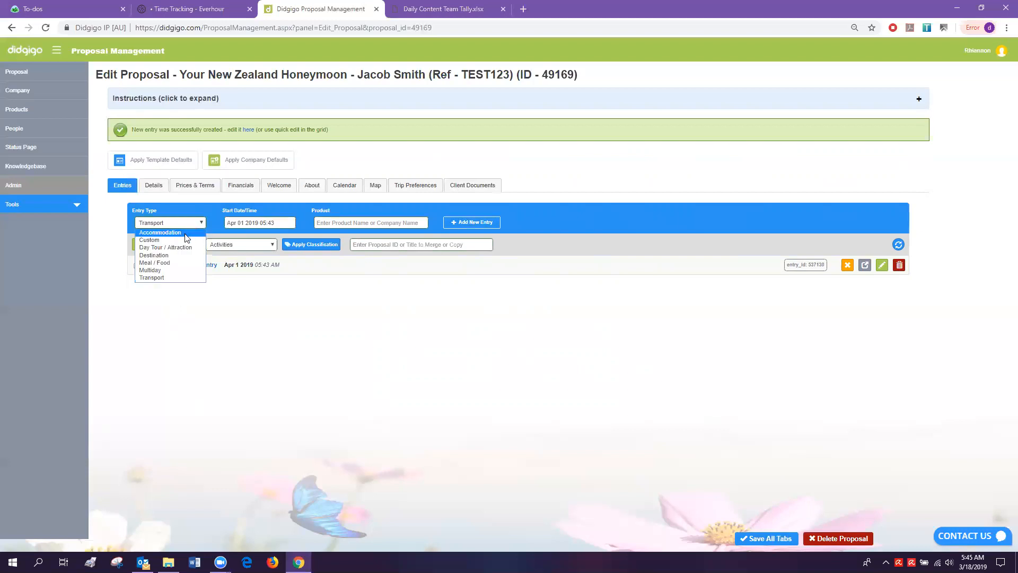
left_click(185, 234)
left_click(285, 222)
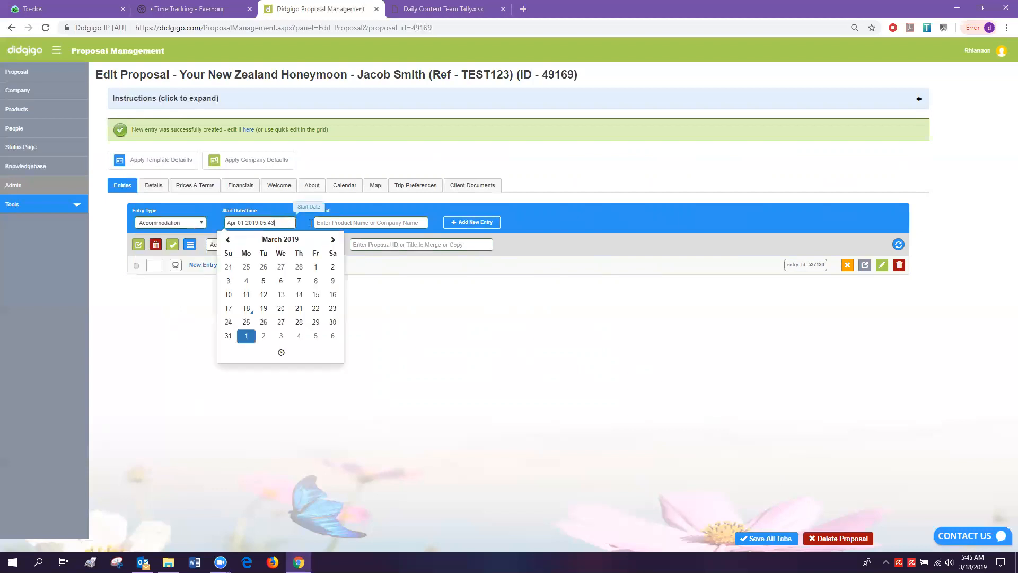
left_click(400, 223)
type("Novotel")
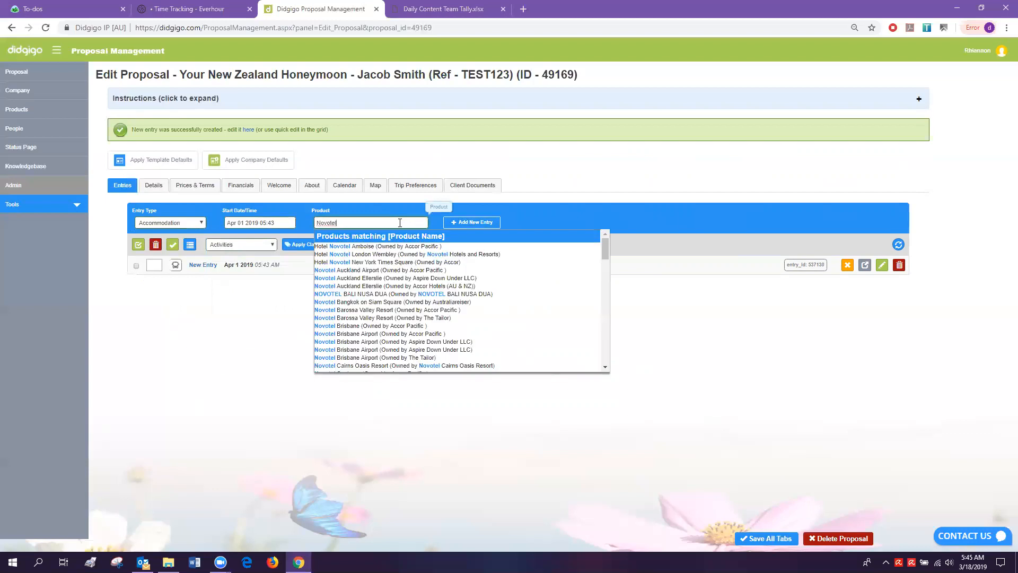
type(" que")
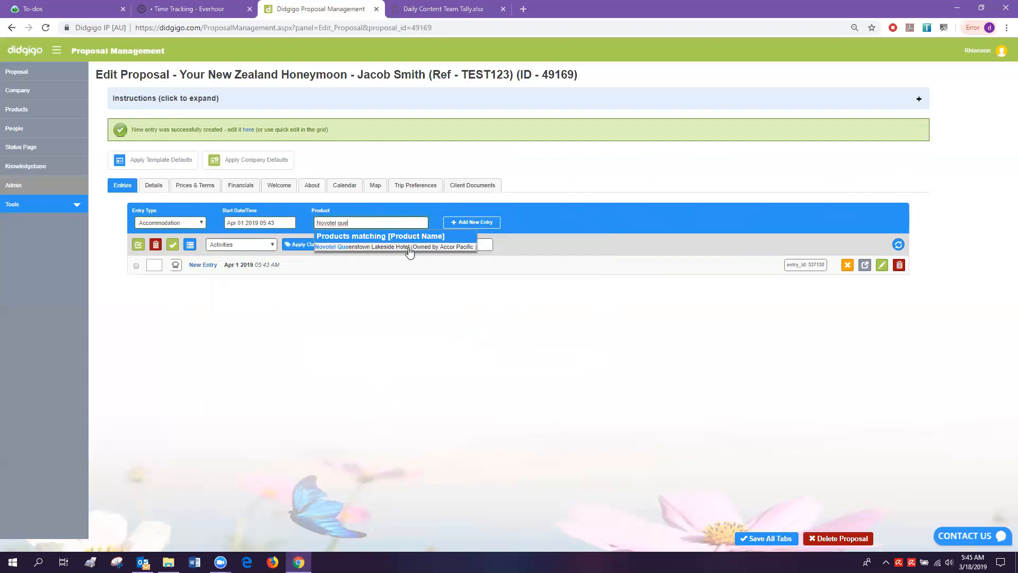
left_click(409, 248)
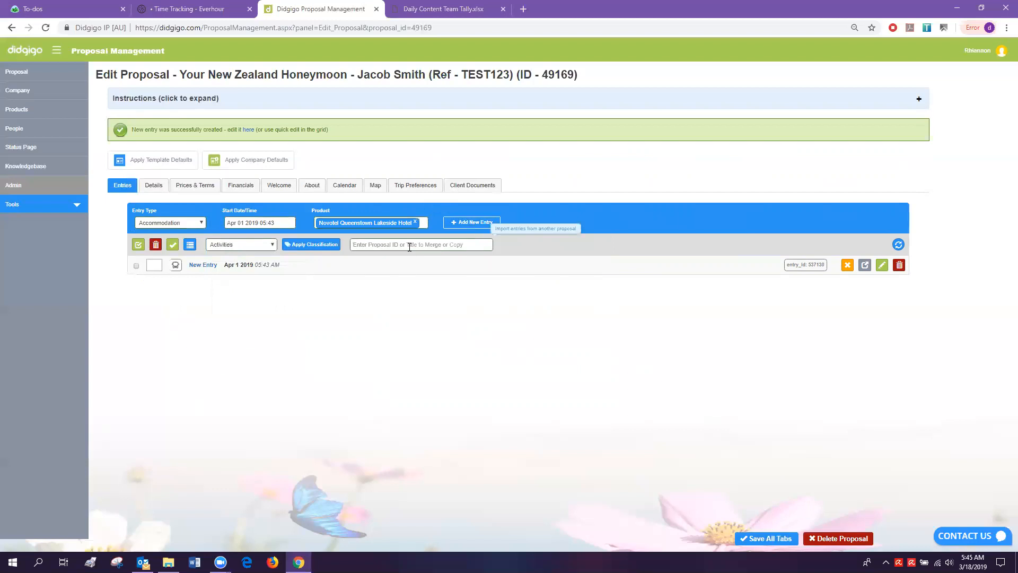
left_click(461, 223)
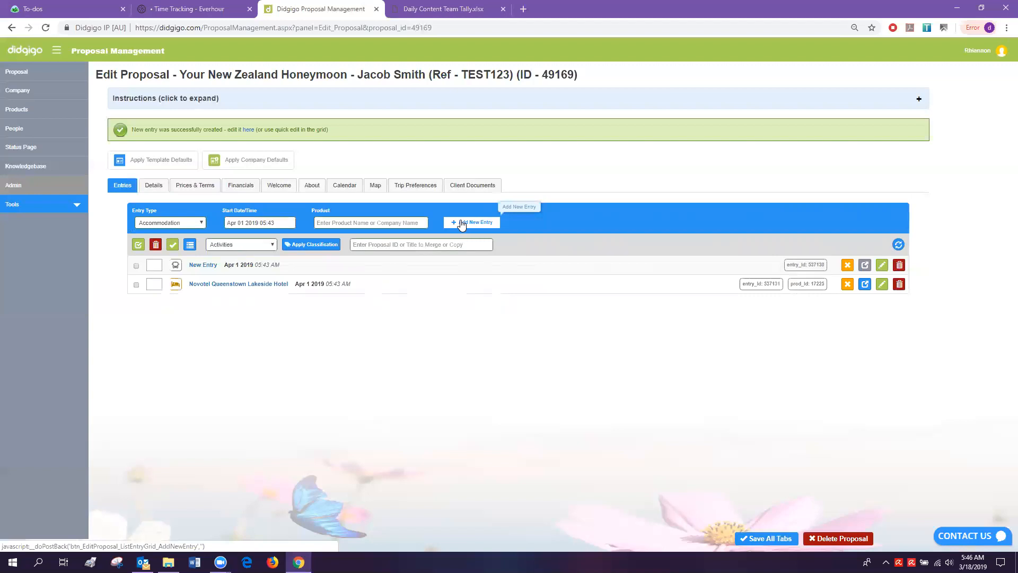
Set the next entry's type to Day Tour / Attraction and its start to Apr 02 2019 08:45.
left_click(200, 223)
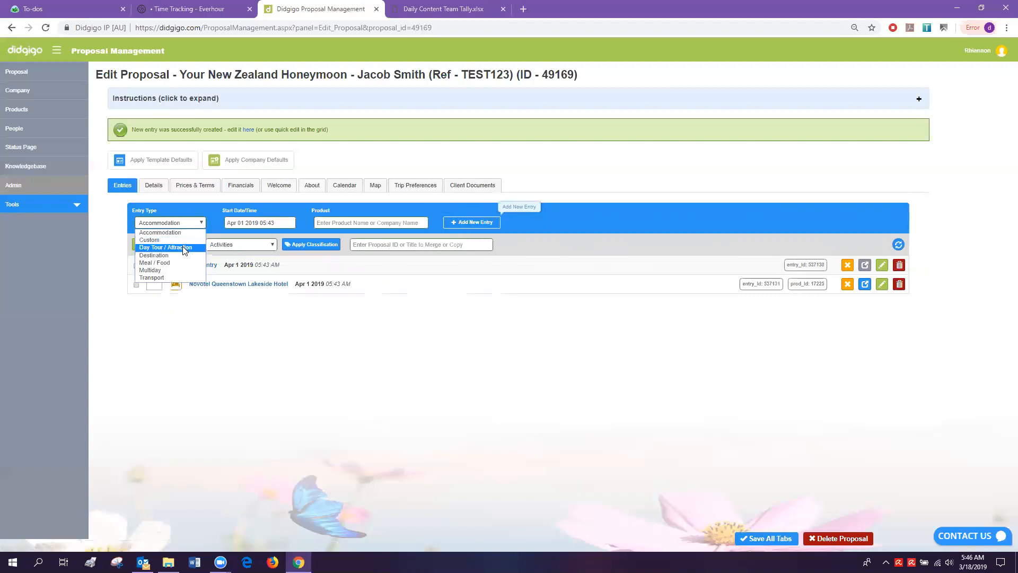
left_click(185, 247)
left_click(286, 223)
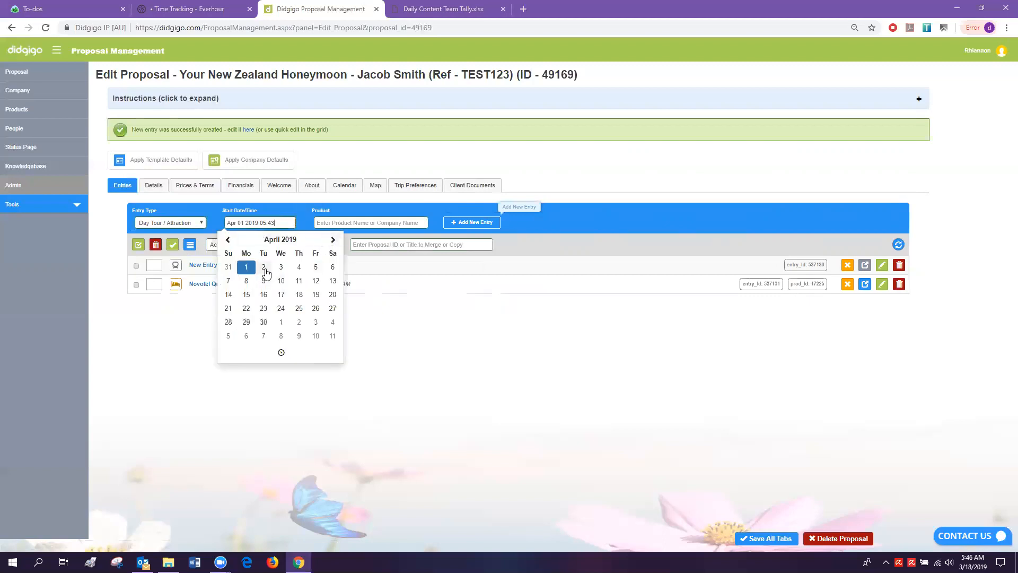
left_click(264, 268)
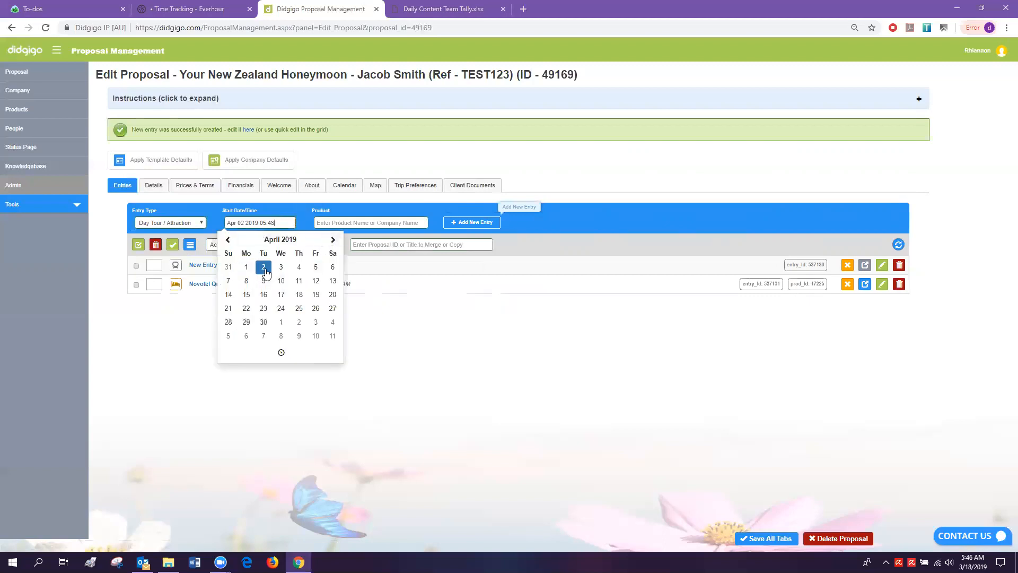
left_click(281, 354)
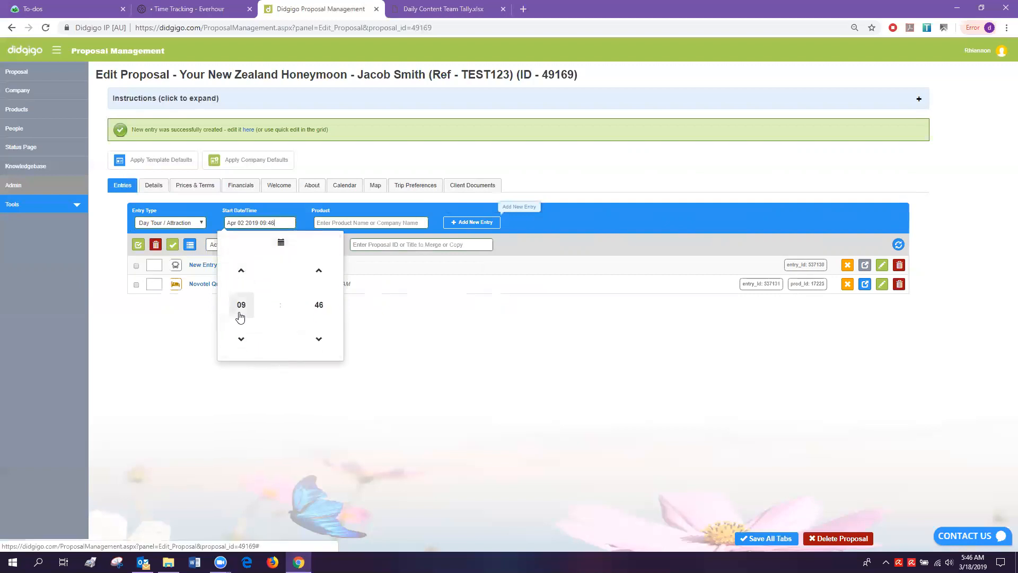
left_click(317, 271)
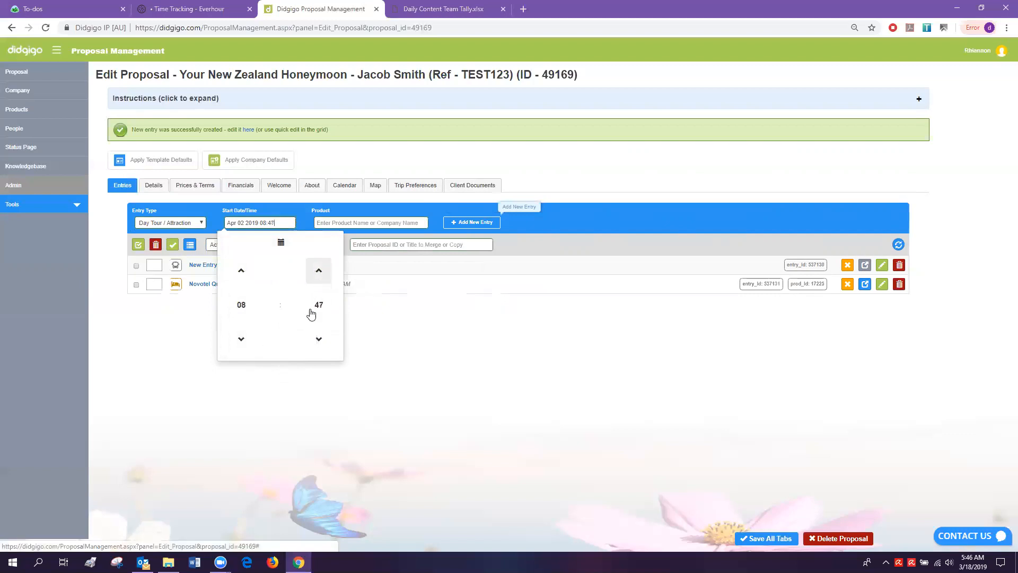
left_click(319, 339)
left_click(319, 338)
Search the products for Hobbiton, choose Auckland to Rotorua with Waitomo and Hobbiton, and add the day tour entry.
left_click(373, 222)
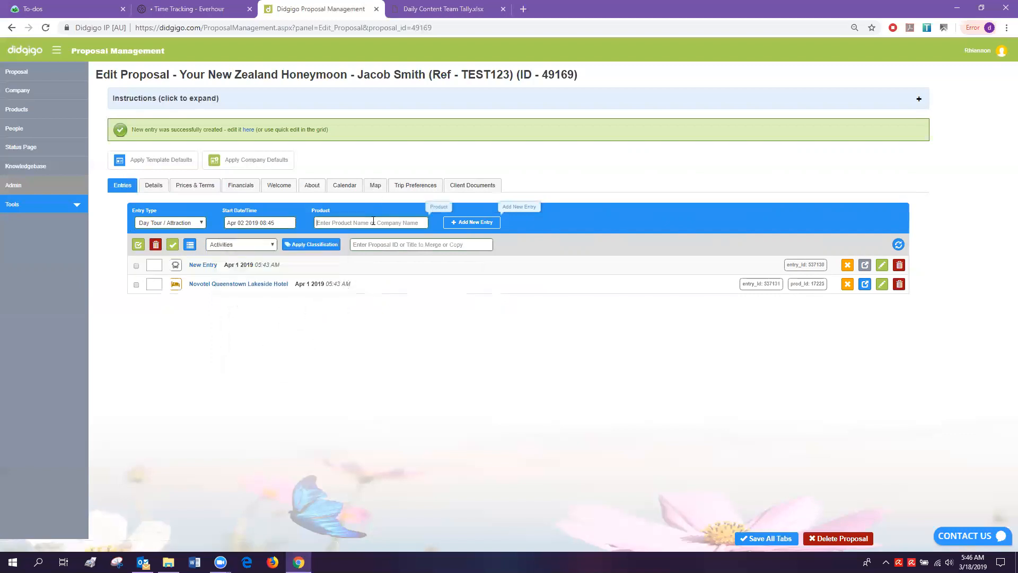
type("Hobbiton")
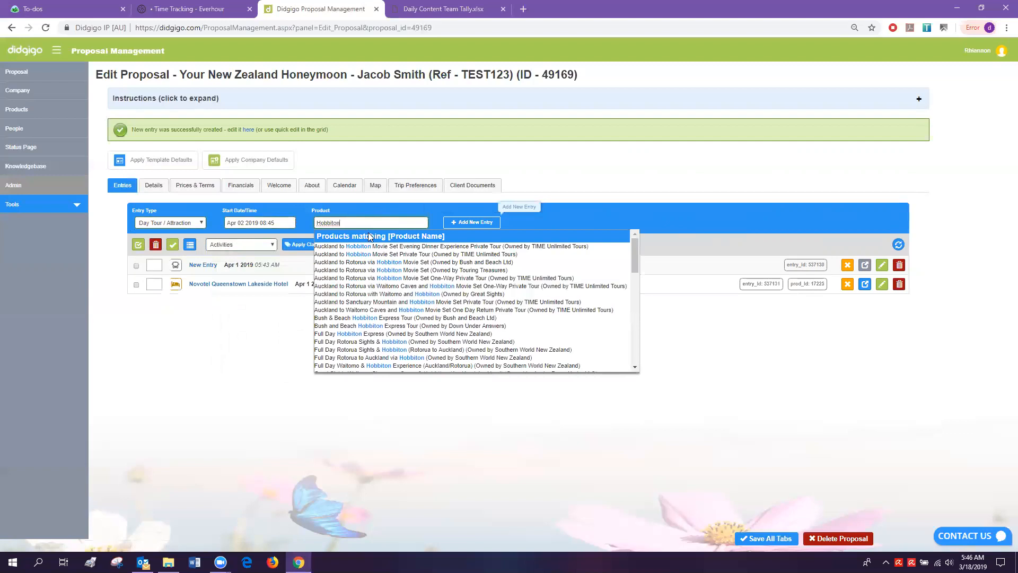
left_click(362, 296)
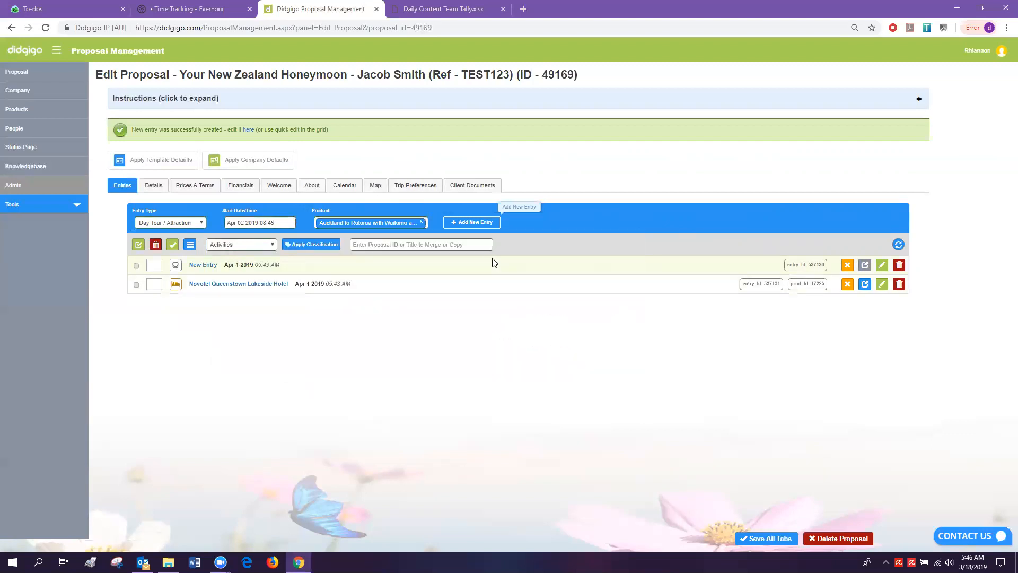
left_click(484, 227)
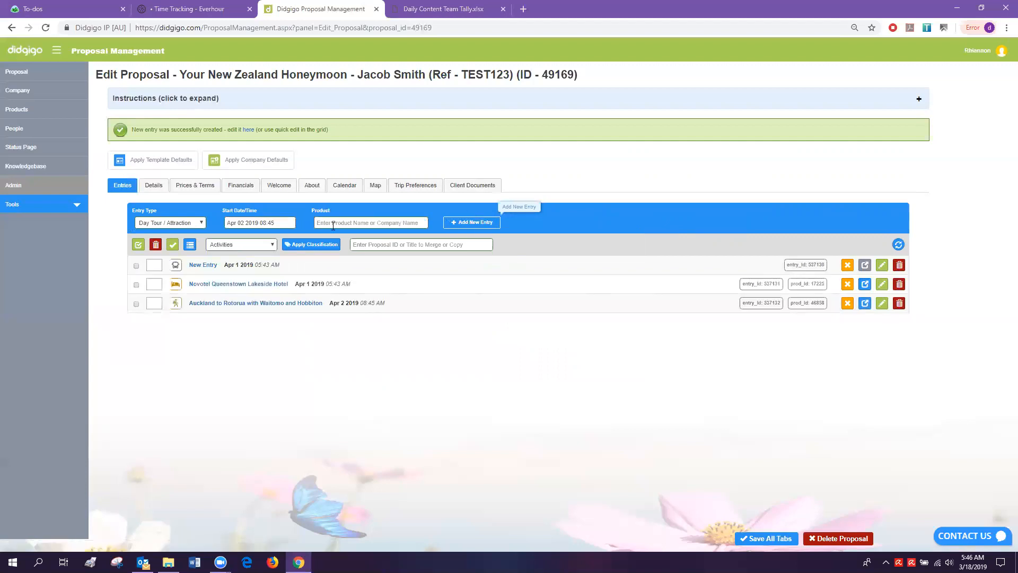
Add a Custom entry starting on Apr 03 2019, without a product.
left_click(201, 225)
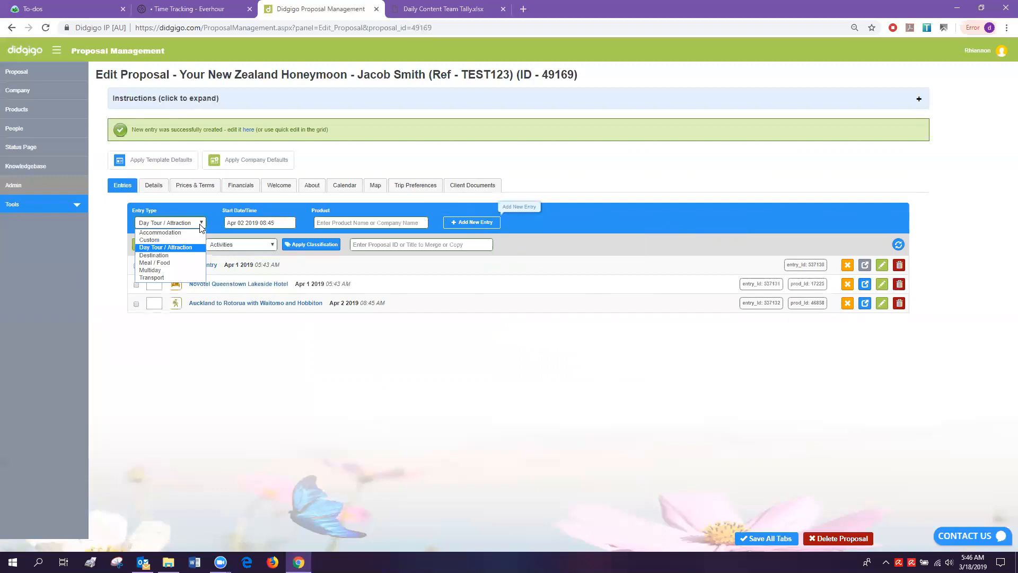
left_click(166, 242)
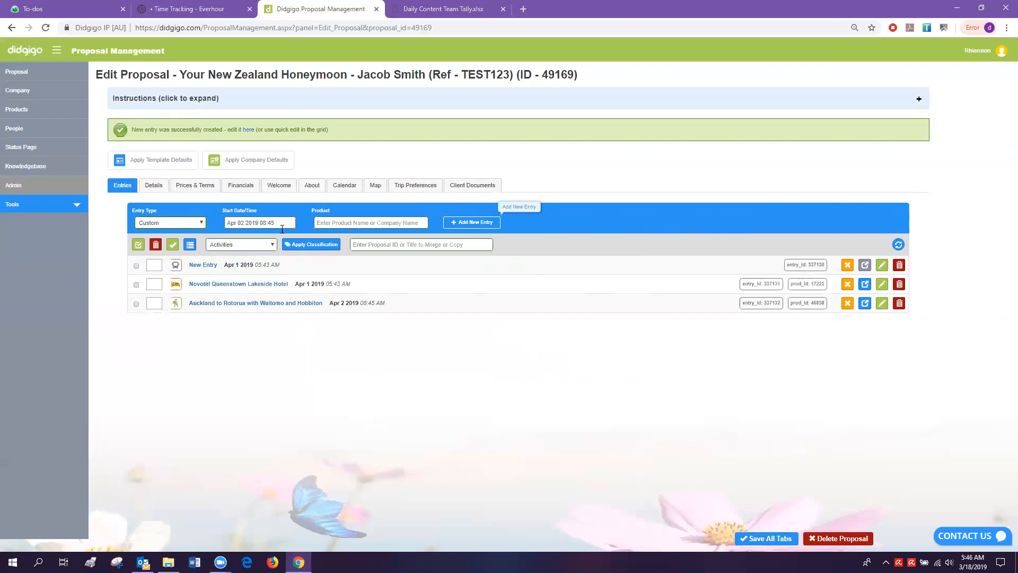
left_click(289, 223)
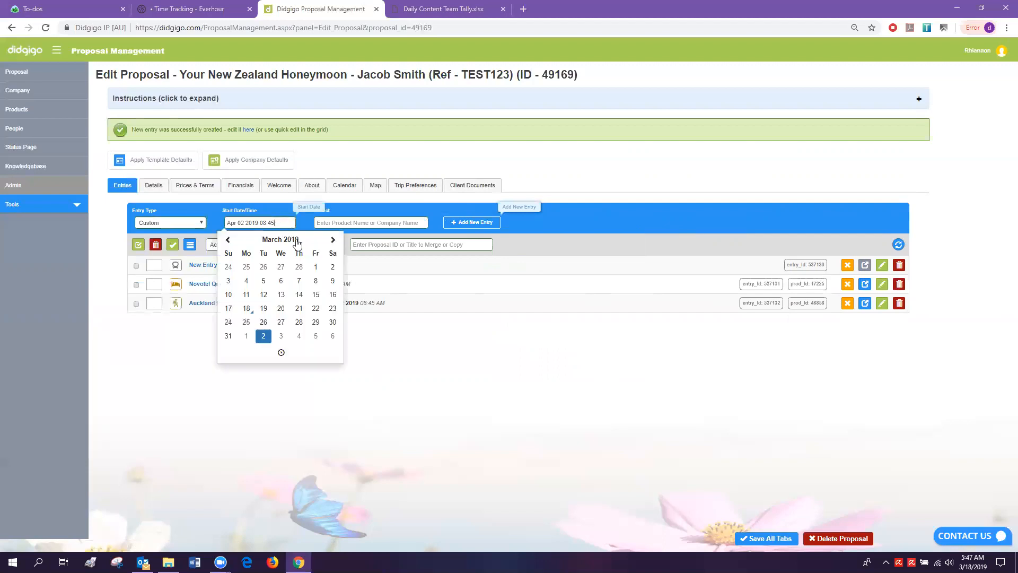
left_click(333, 240)
left_click(281, 267)
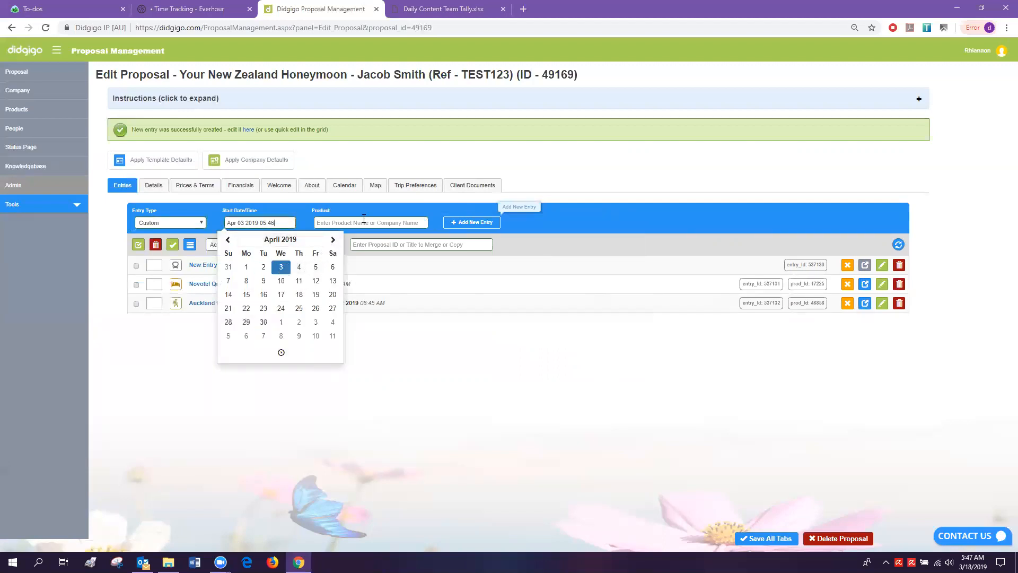
left_click(493, 225)
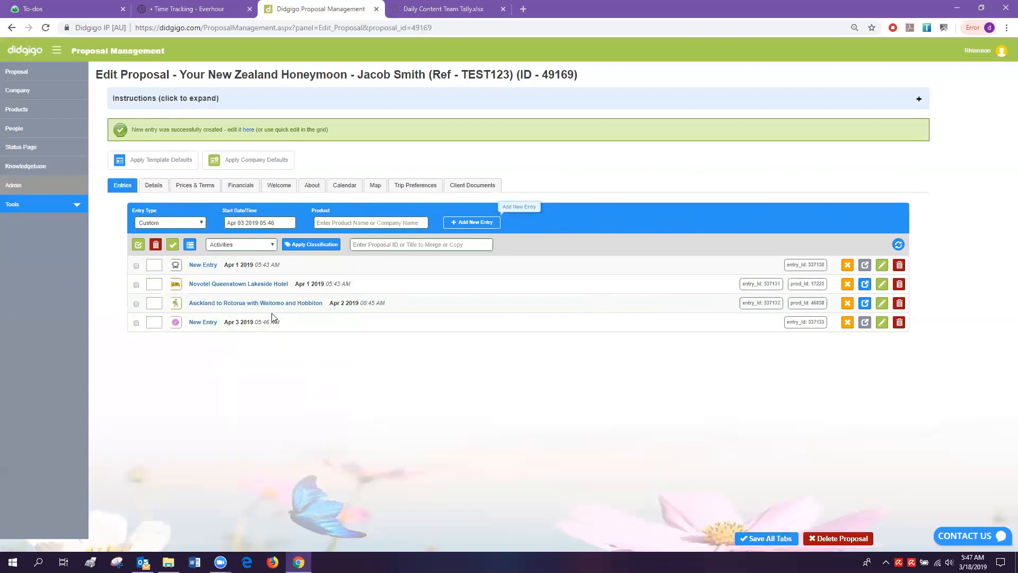
Open the full details of the Apr 1 2019 transport entry in a new browser tab and show its entry type options.
left_click(204, 265)
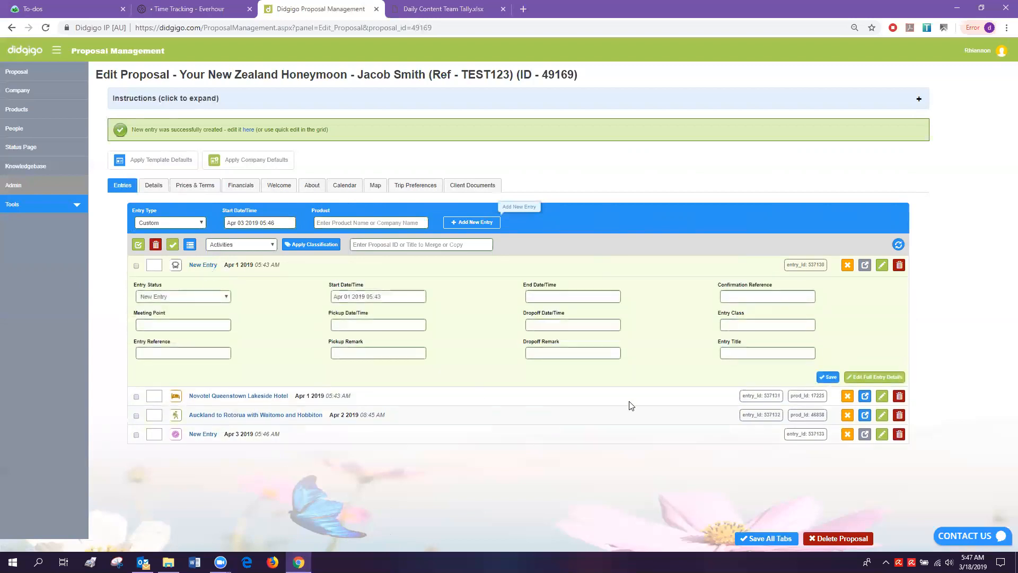
left_click(205, 265)
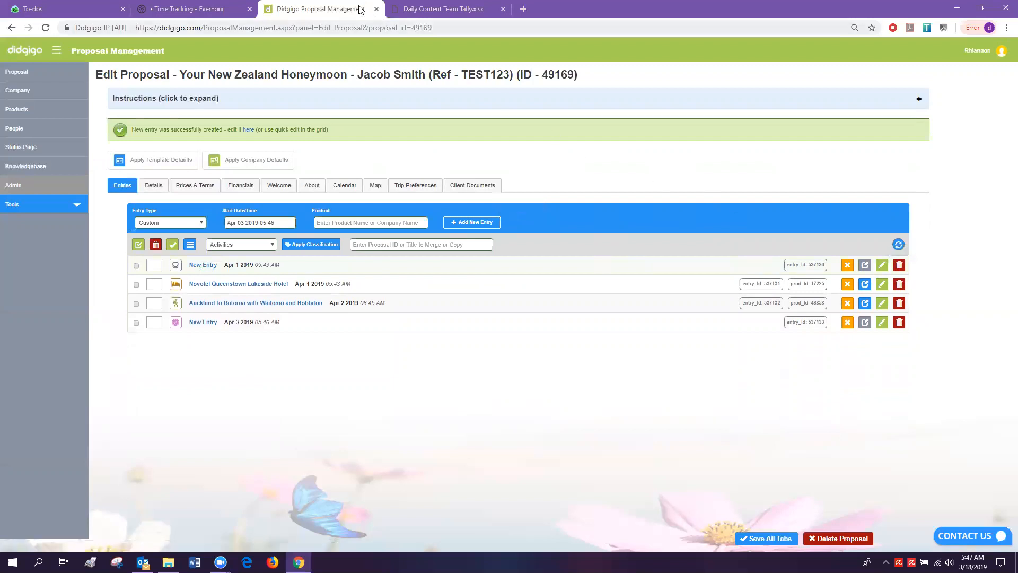
right_click(882, 272)
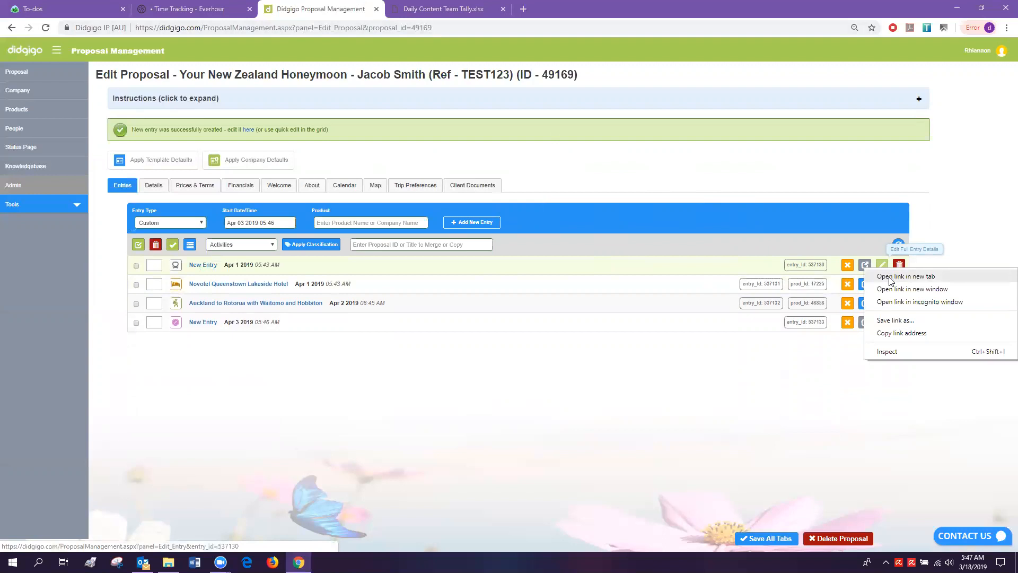
left_click(890, 277)
left_click(468, 12)
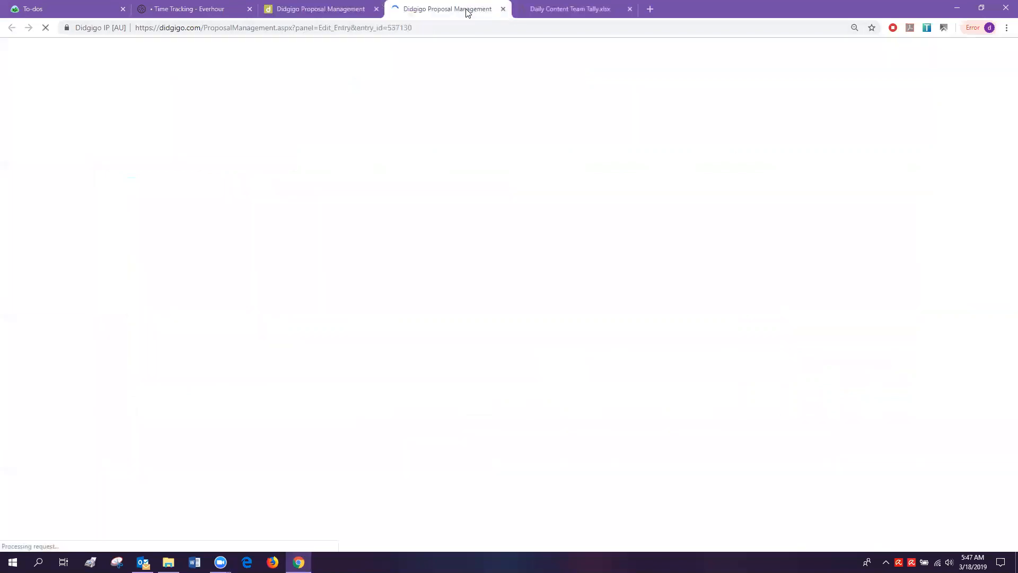
left_click(318, 9)
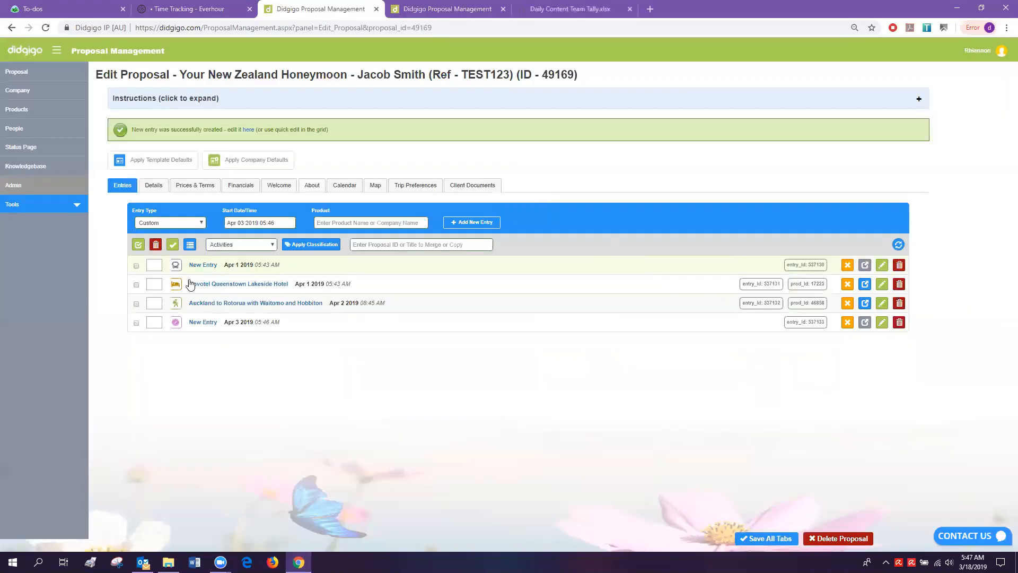
left_click(468, 11)
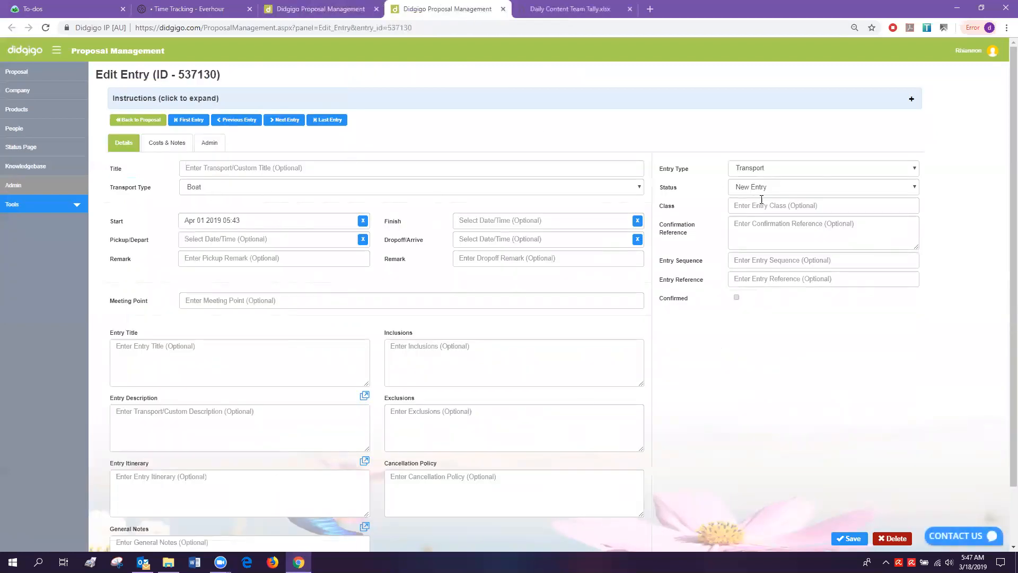
left_click(760, 171)
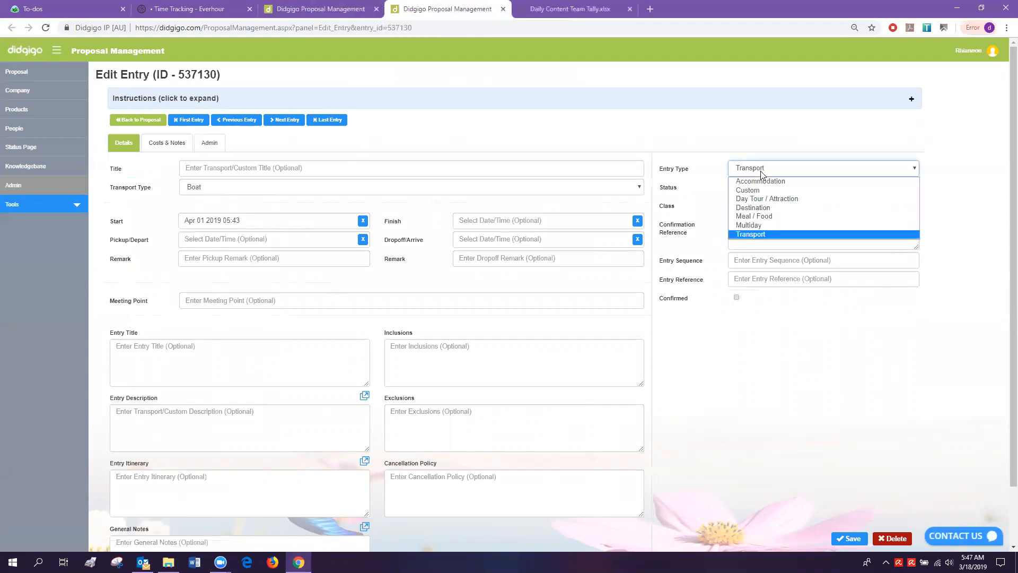
Keep the entry type as Transport and look over the transport entry's remaining detail fields.
left_click(761, 172)
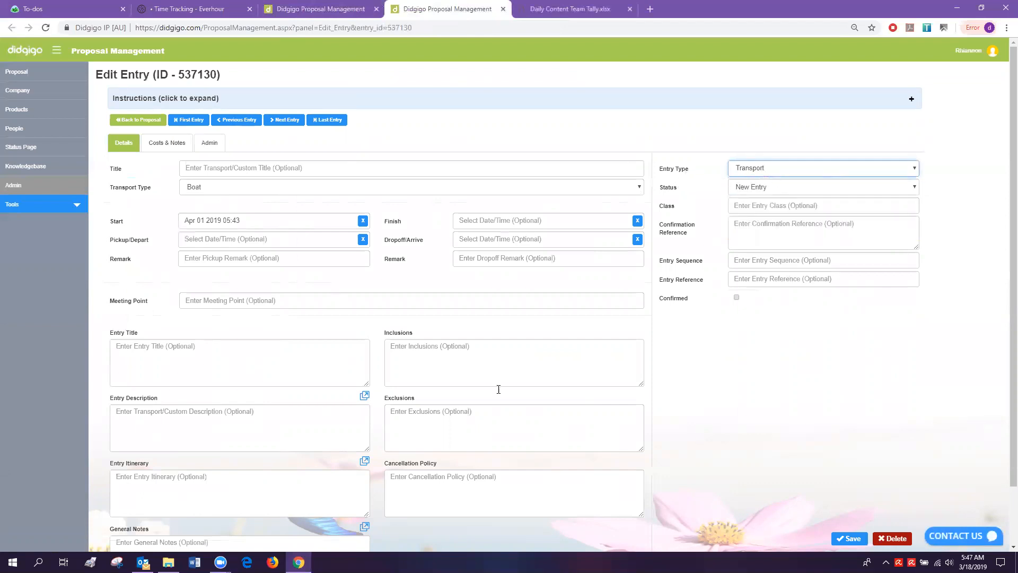
scroll(404, 297, "down", 1)
scroll(404, 297, "down", 1)
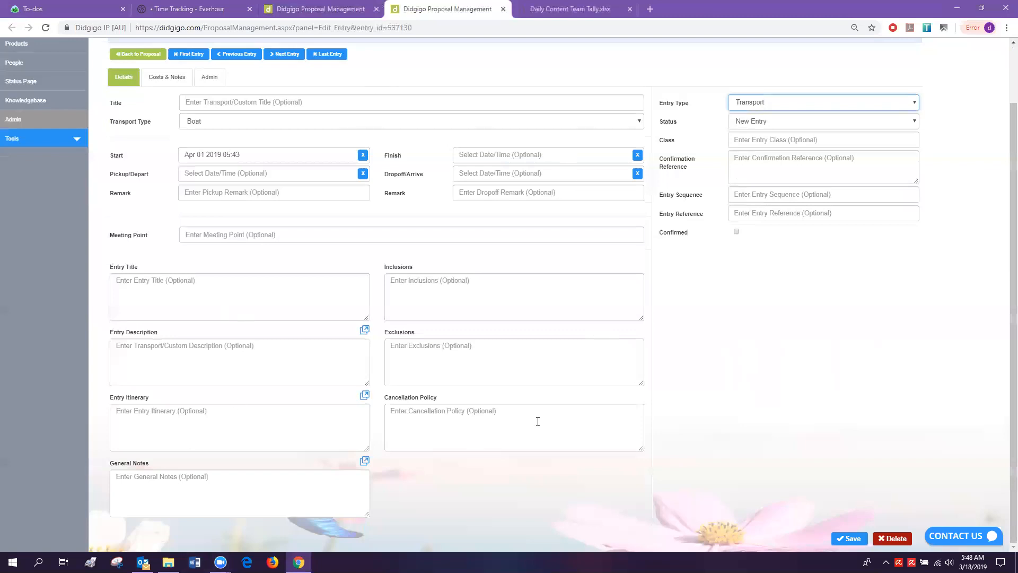
scroll(533, 413, "up", 2)
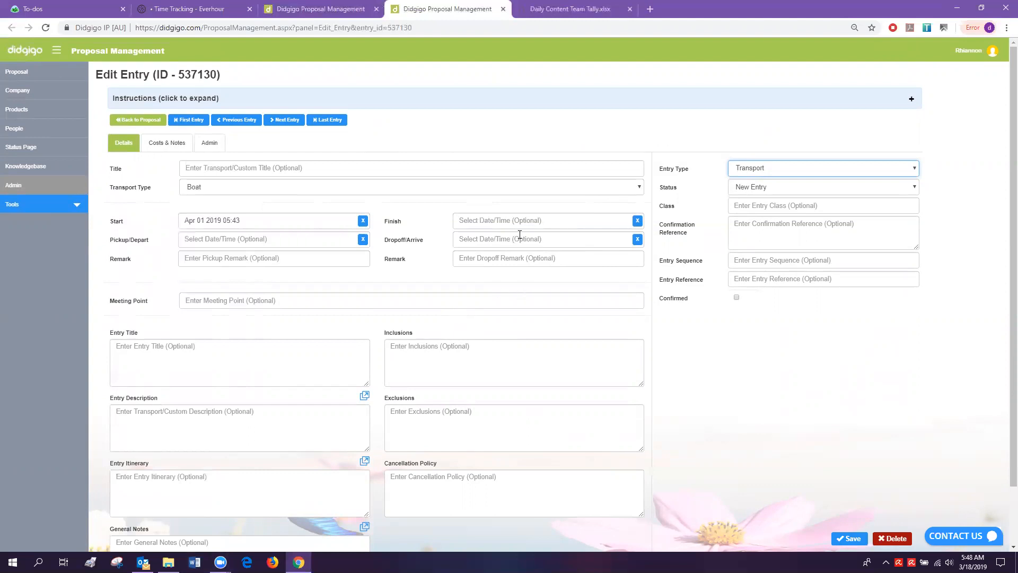
Title the entry "Private Transfer - Queenstown Airport to Hotel" and set its transport type to Private Transfer to Accommodation.
left_click(209, 166)
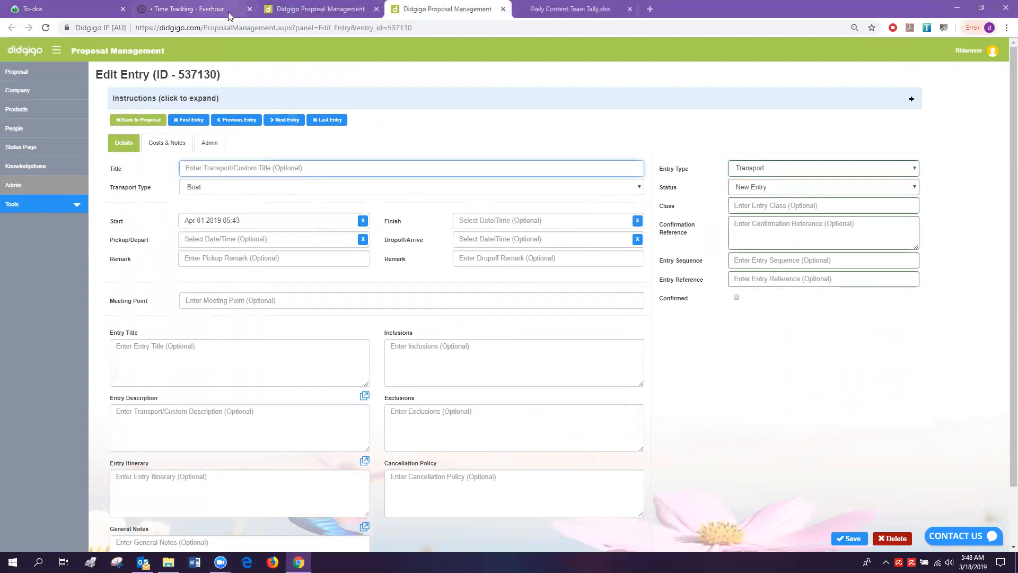
left_click(319, 9)
left_click(199, 265)
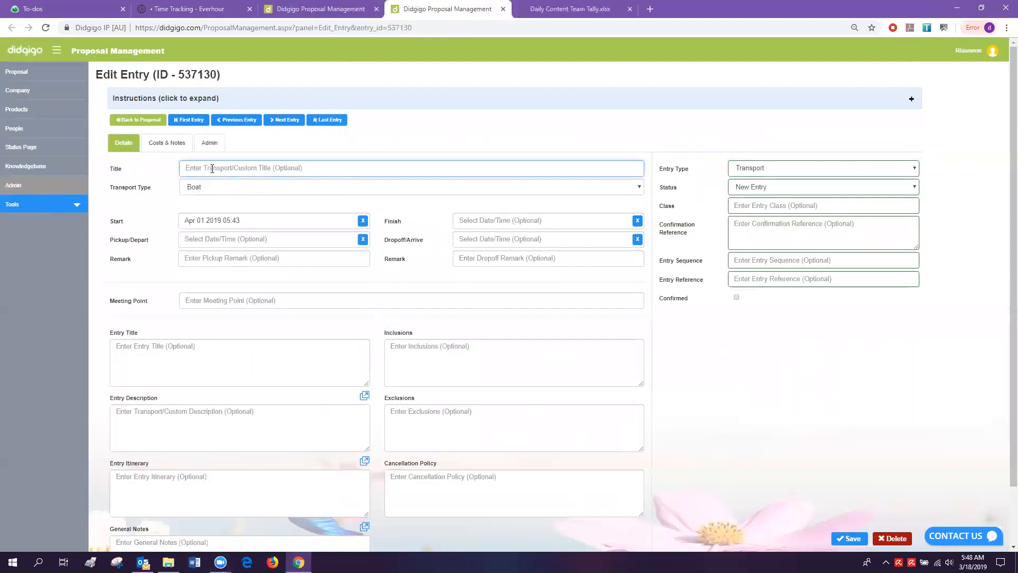
key("ctrl+shift+Tab")
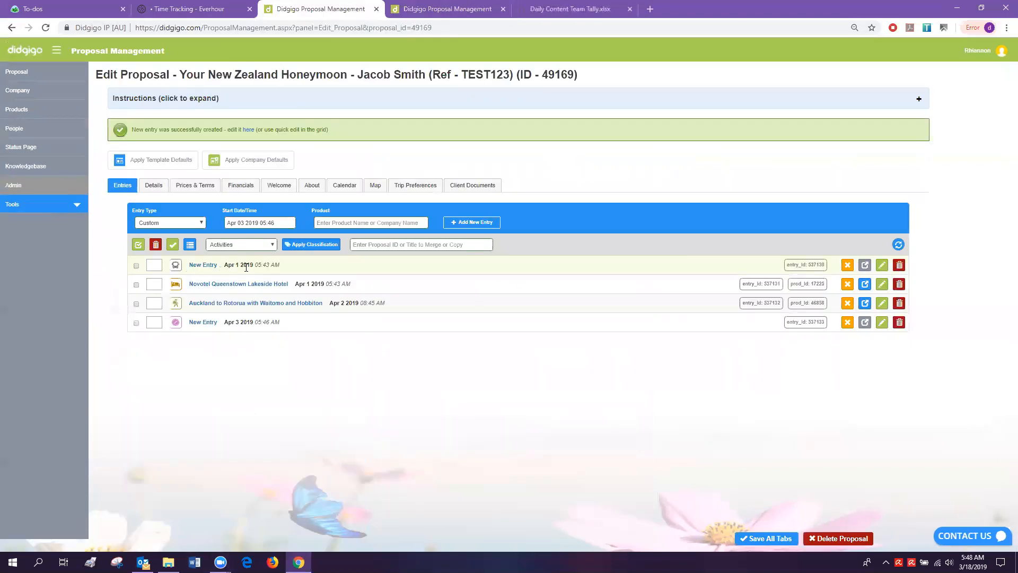
left_click(429, 10)
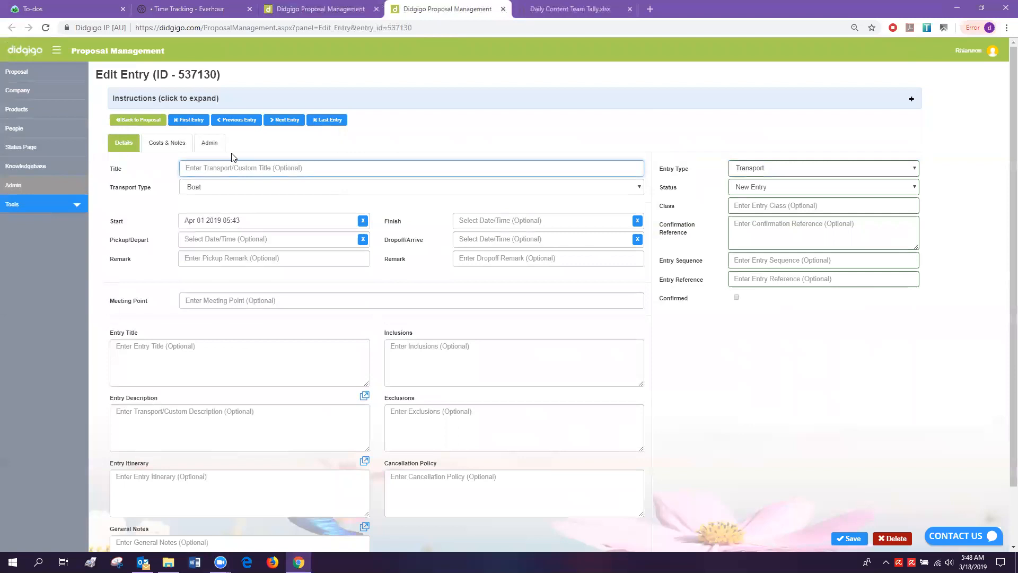
type("Private Transfer - Queenstown Airport to Hotel")
left_click(212, 190)
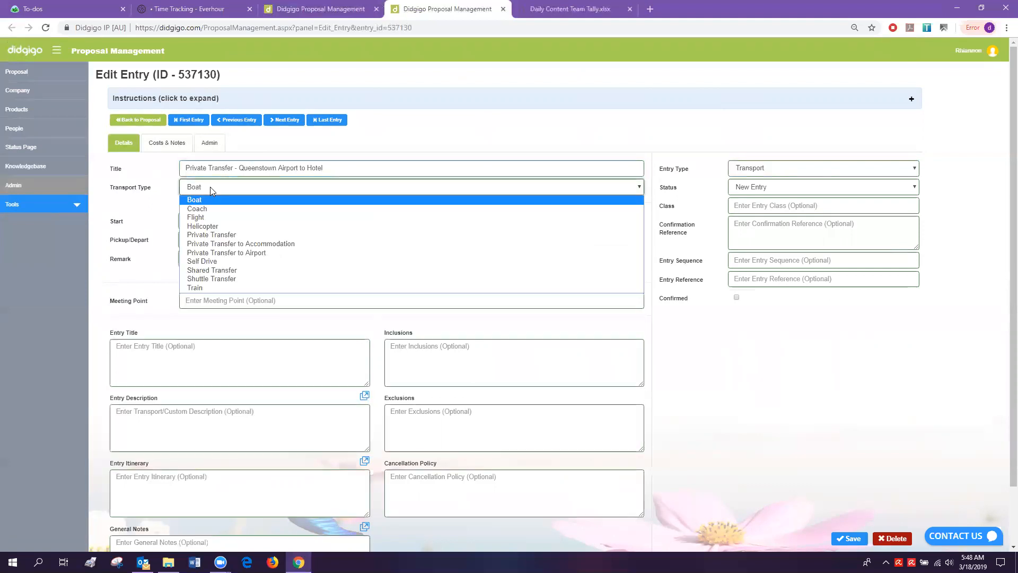
left_click(210, 245)
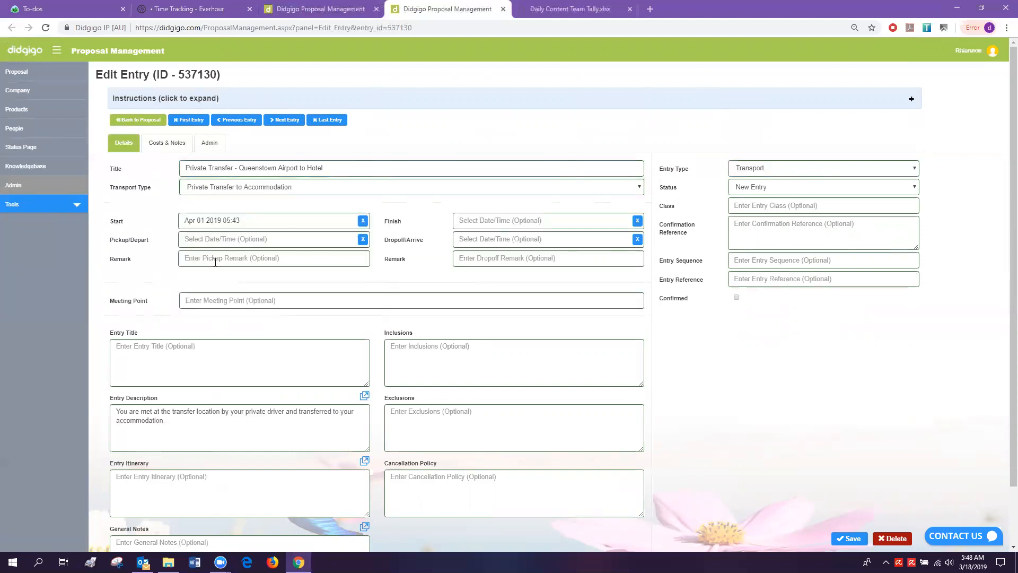
Set the transport entry's start to Apr 01 2019 09:50.
left_click(261, 222)
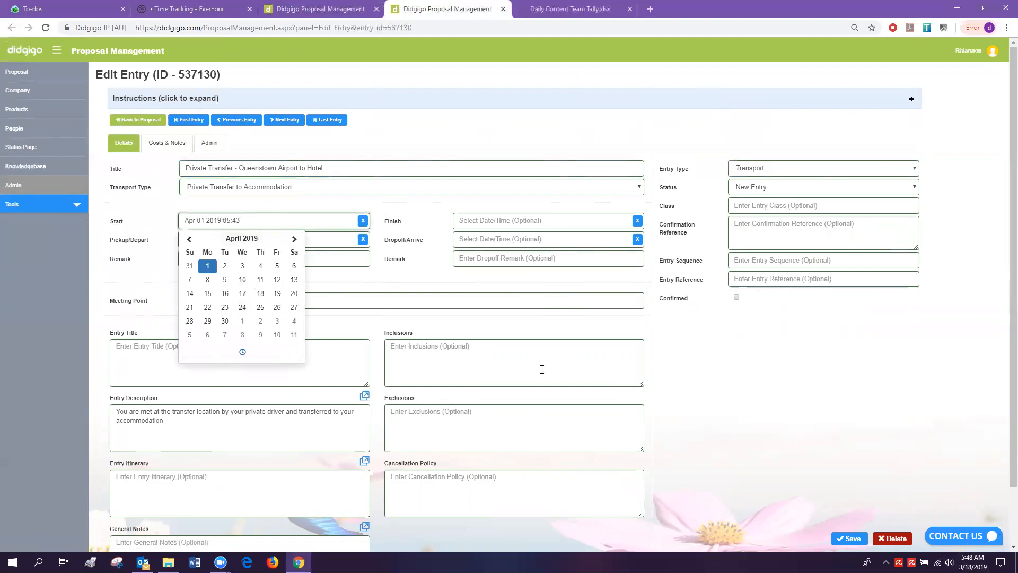
left_click(242, 350)
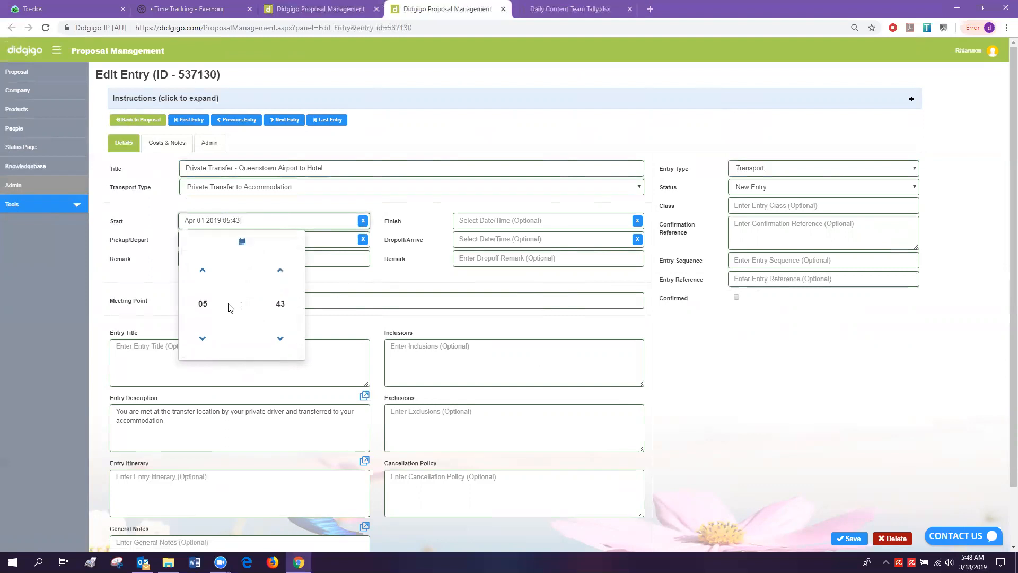
left_click(203, 271)
left_click(203, 272)
left_click(203, 272)
left_click(202, 272)
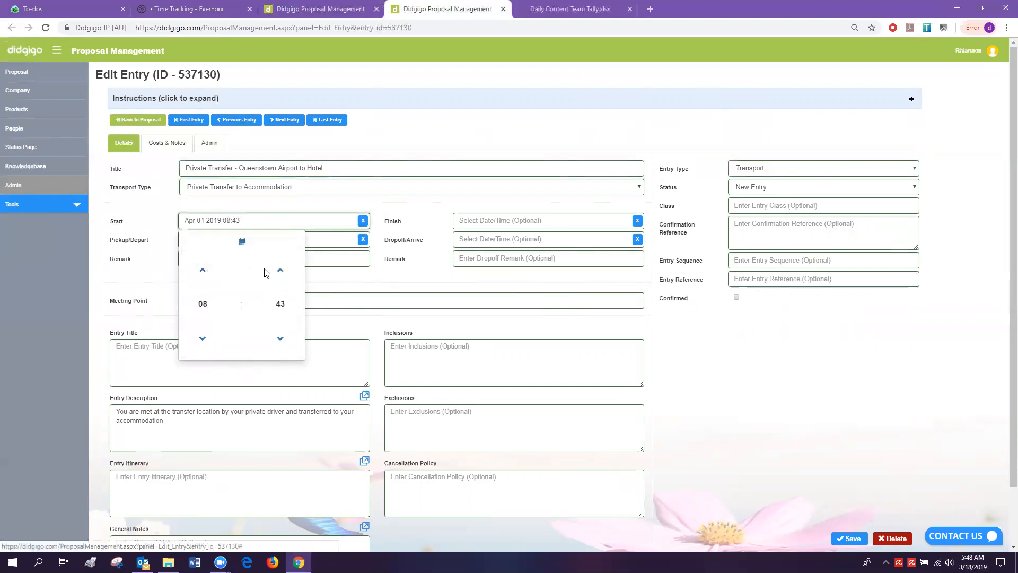
left_click(280, 272)
left_click(280, 272)
left_click(280, 271)
left_click(280, 272)
left_click(280, 271)
left_click(437, 276)
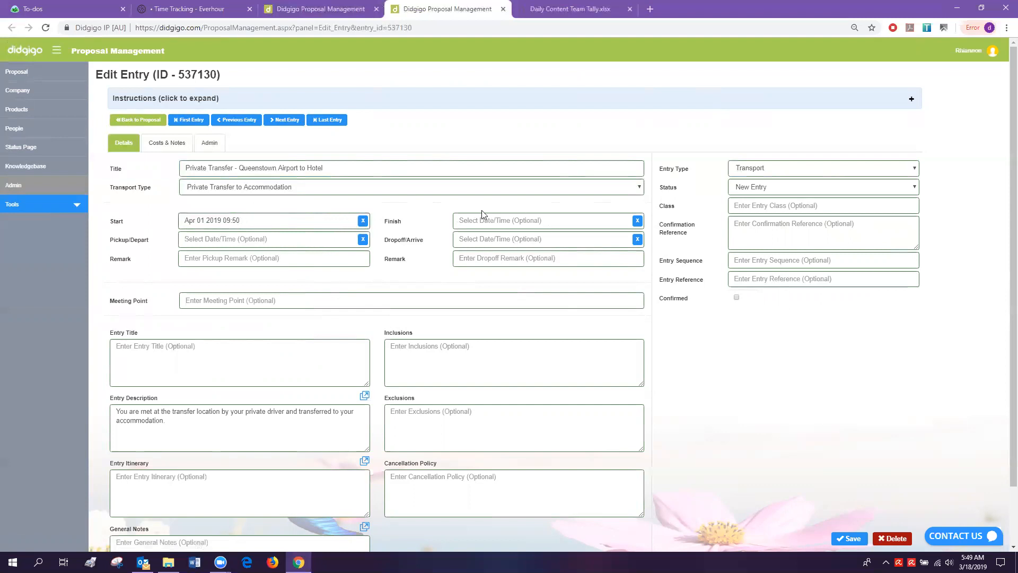
Enter "Terminal 3" as the pickup remark and "Novotel Queenstown" as the dropoff remark.
left_click(209, 259)
type("Terminal 3")
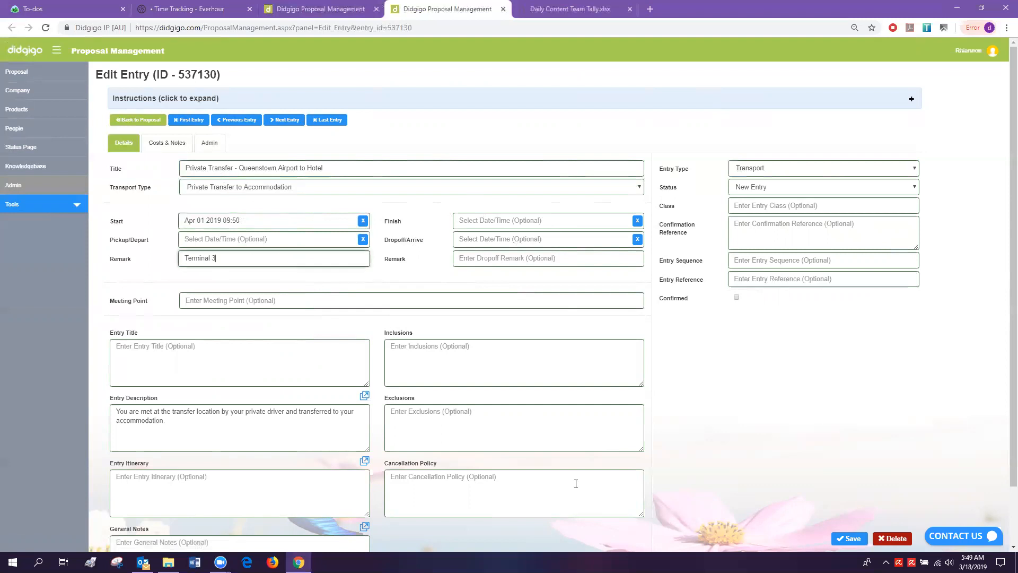
left_click(552, 260)
type("Novotel Queenstown")
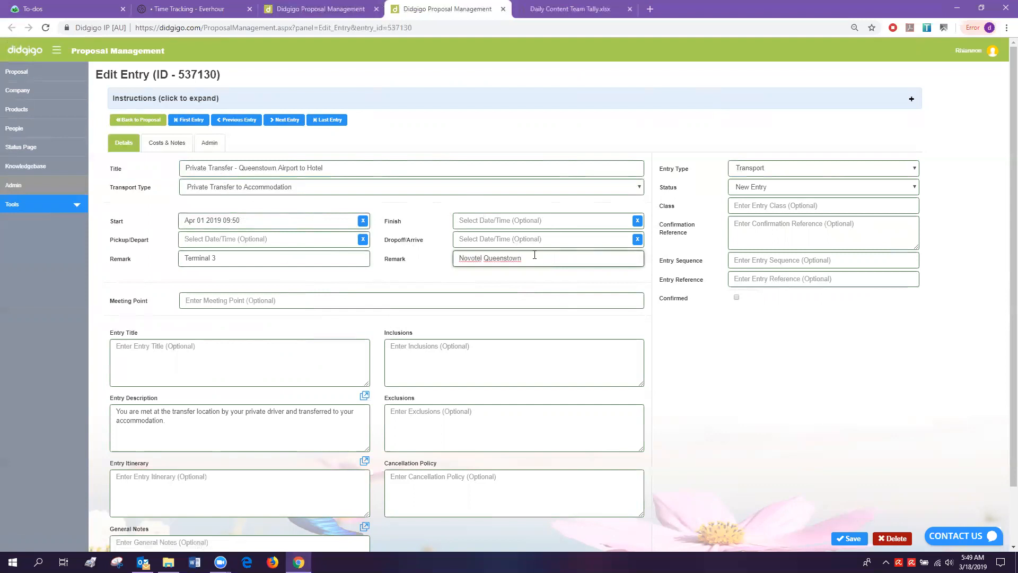
Review the Entry Description and the transport type options, keeping Private Transfer to Accommodation selected.
scroll(257, 340, "down", 1)
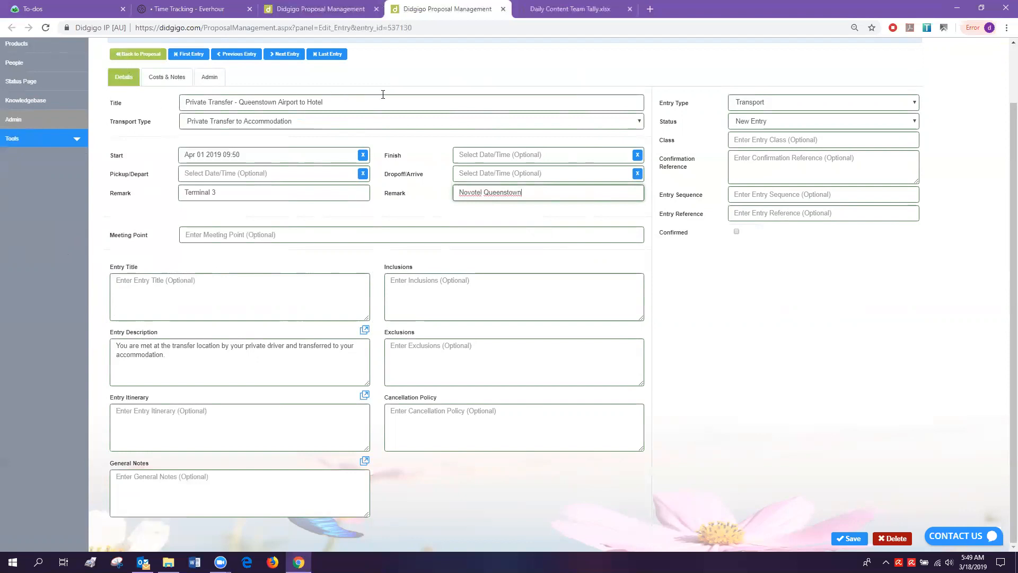
left_click(182, 368)
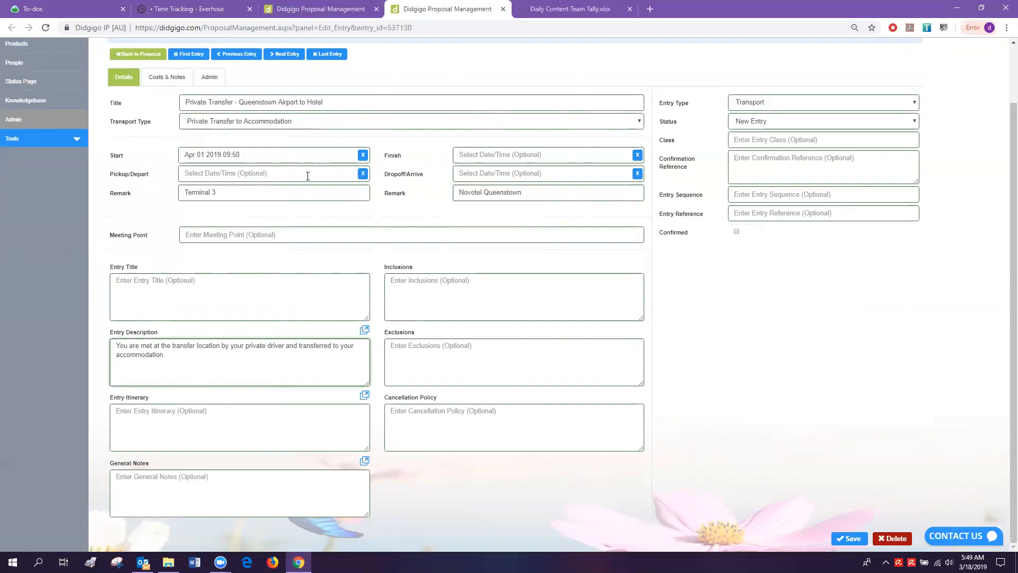
left_click(310, 126)
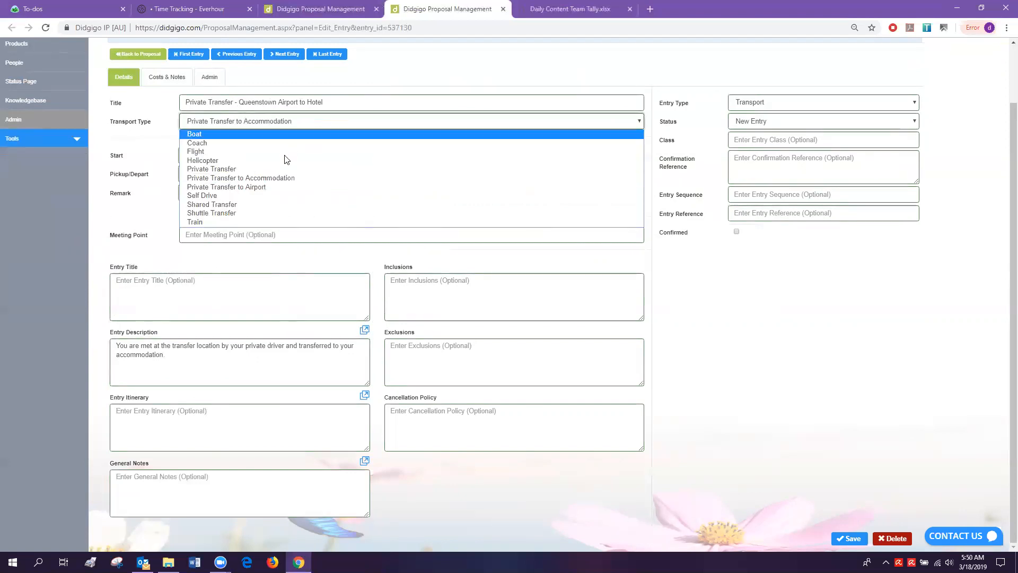
left_click(274, 178)
left_click(192, 361)
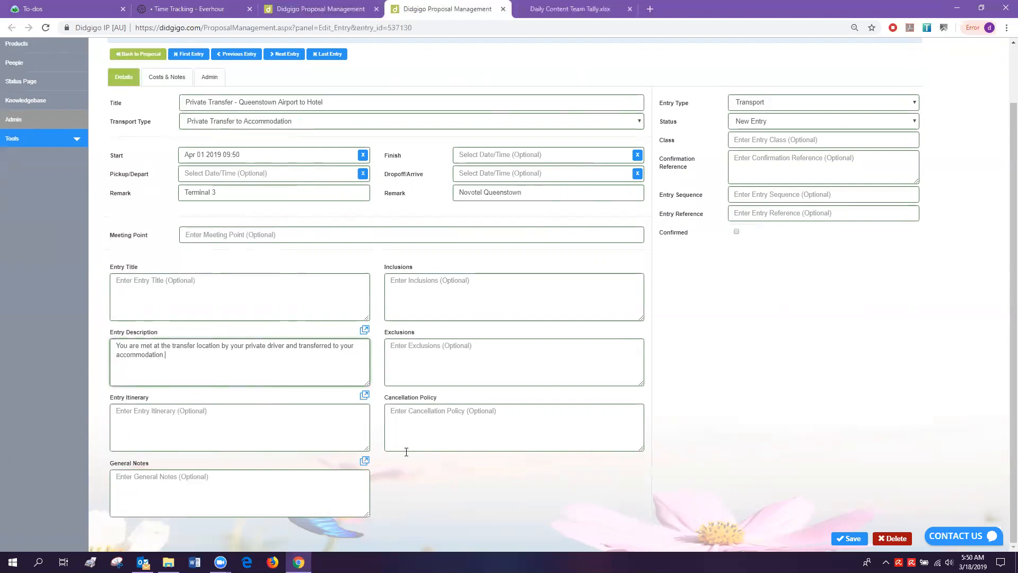
Enter "Bottle of Champagne upon arrival" as the transport entry's inclusions.
left_click(411, 284)
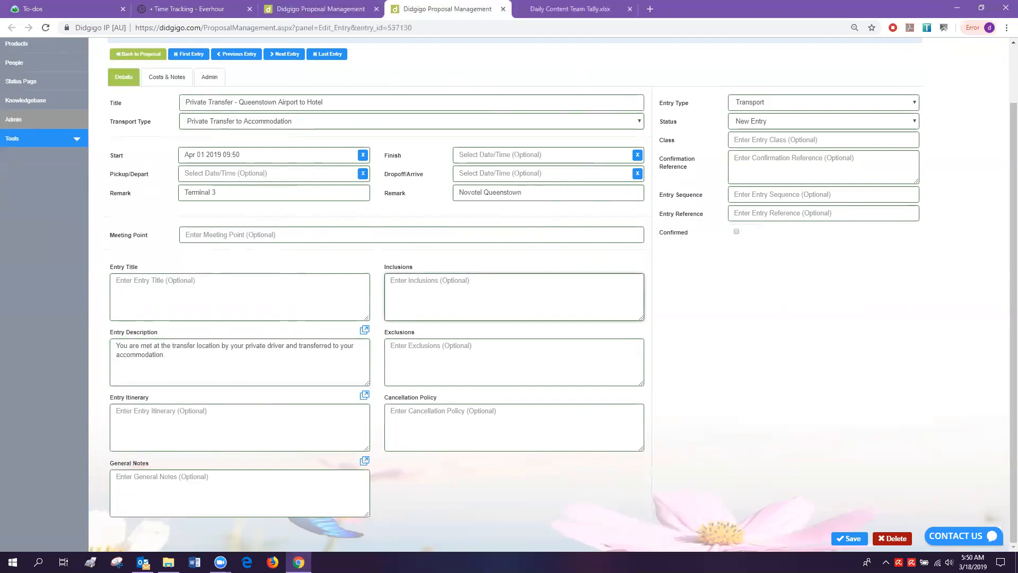
type("B")
type("ham")
key("BackSpace")
key("BackSpace")
key("BackSpace")
type("ottle of")
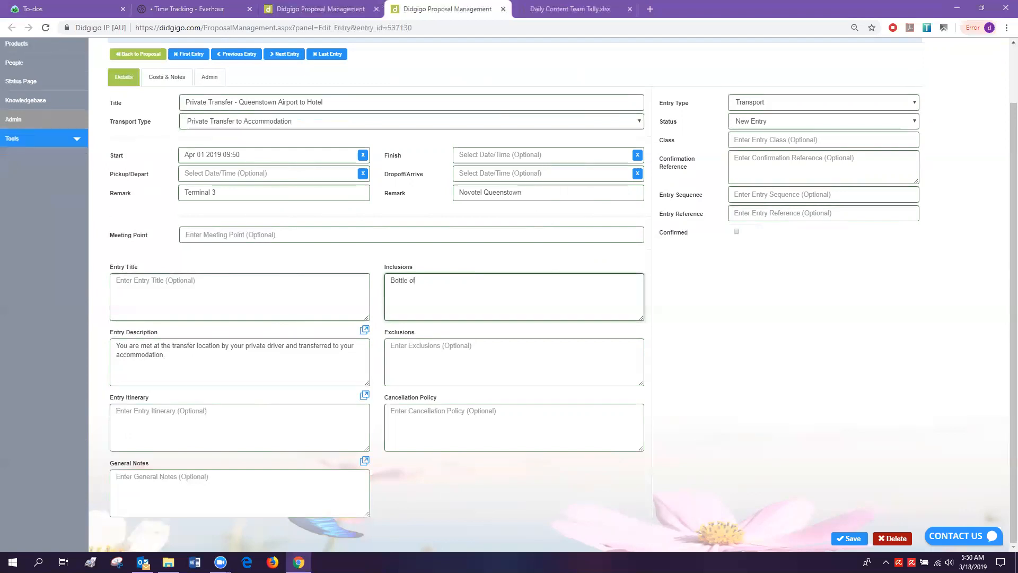
type(" Champag")
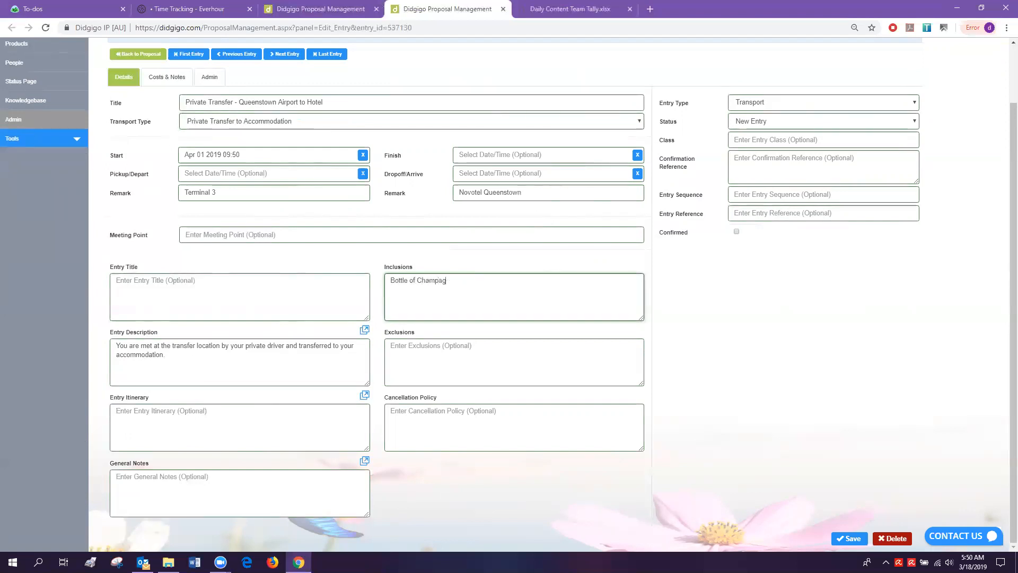
type("ne upon arrival")
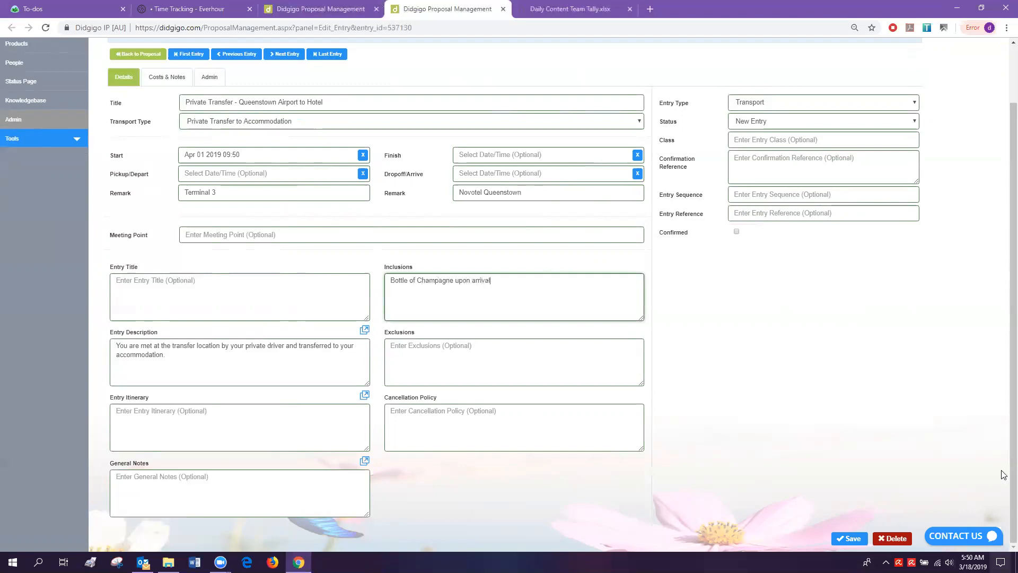
Enter "Luggage Trailer" as the transport entry's exclusions.
left_click(439, 359)
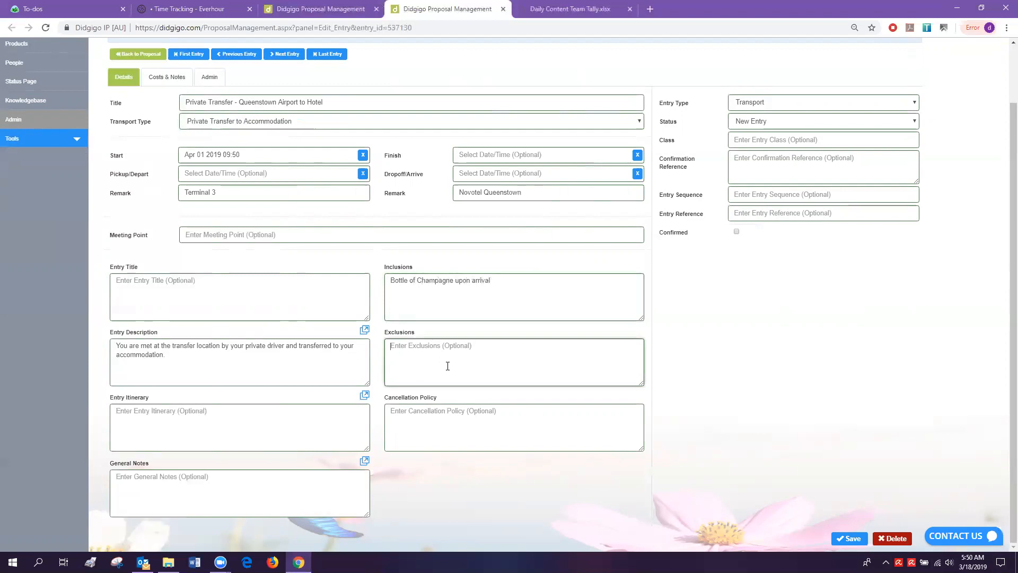
type("L")
key("BackSpace")
type("Luggage Tro")
key("BackSpace")
key("BackSpace")
type("railer")
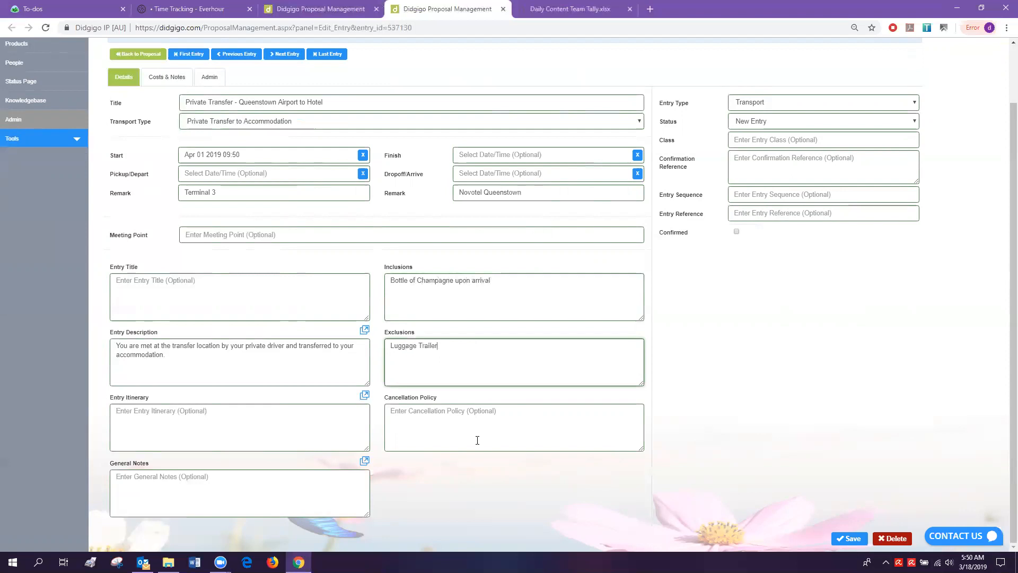
Fill in the entry's confirmation reference, leave the class empty and save the transport entry.
left_click(784, 158)
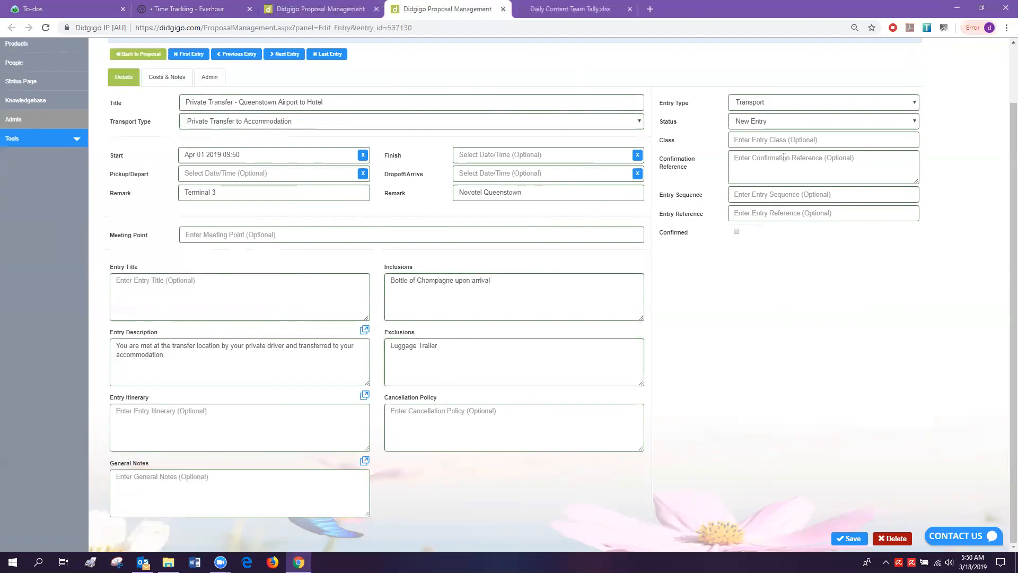
left_click(759, 168)
type("TE")
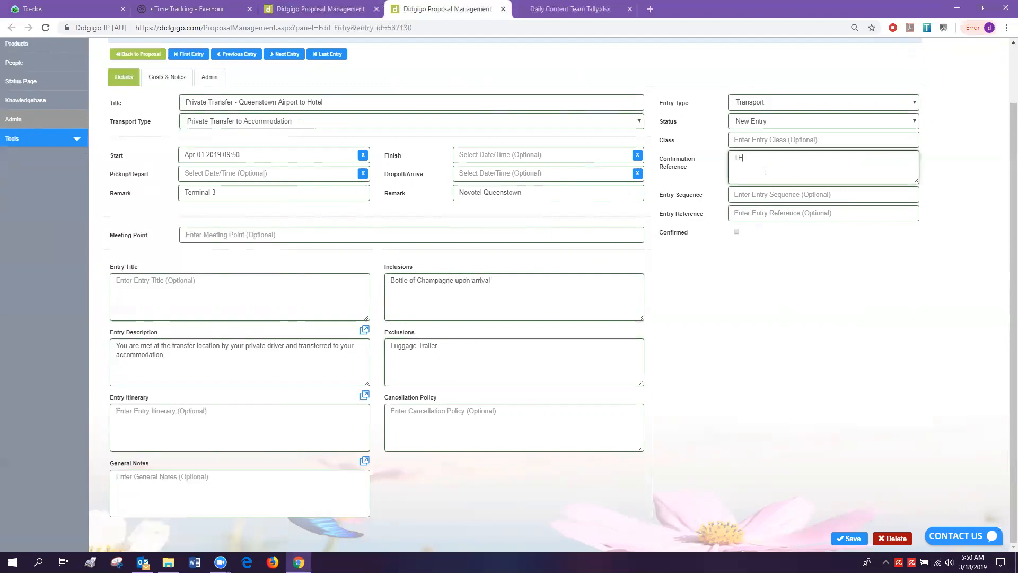
type("ST123")
left_click(739, 140)
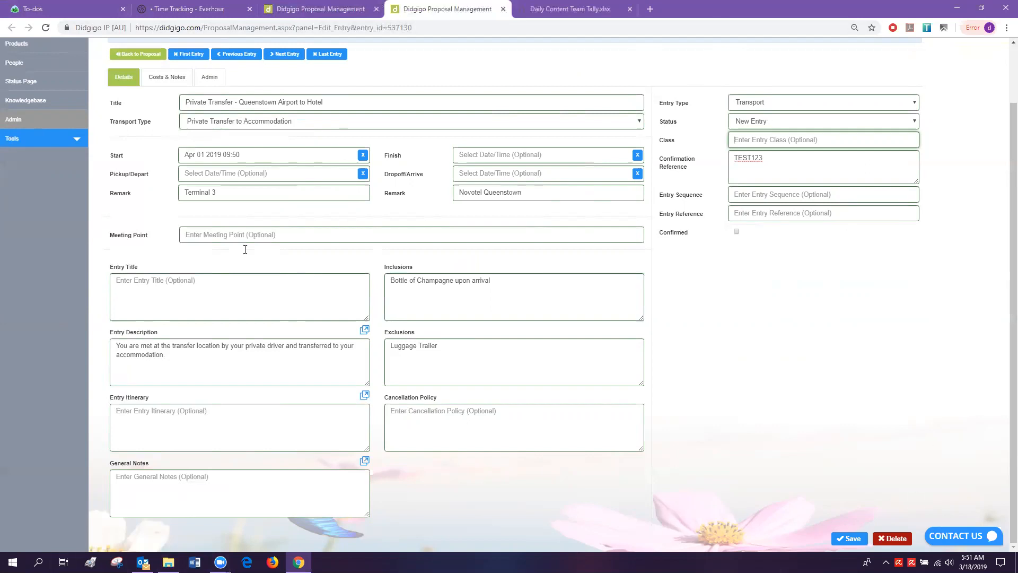
left_click(847, 539)
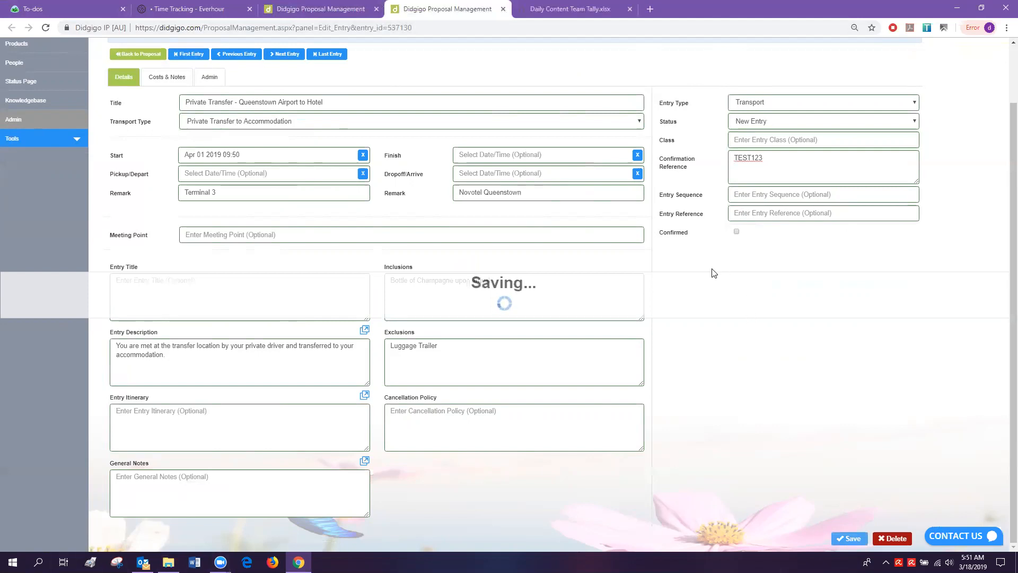
Check the proposal's entry list and go on to the full details of the Novotel Queenstown Lakeside Hotel accommodation entry.
left_click(344, 9)
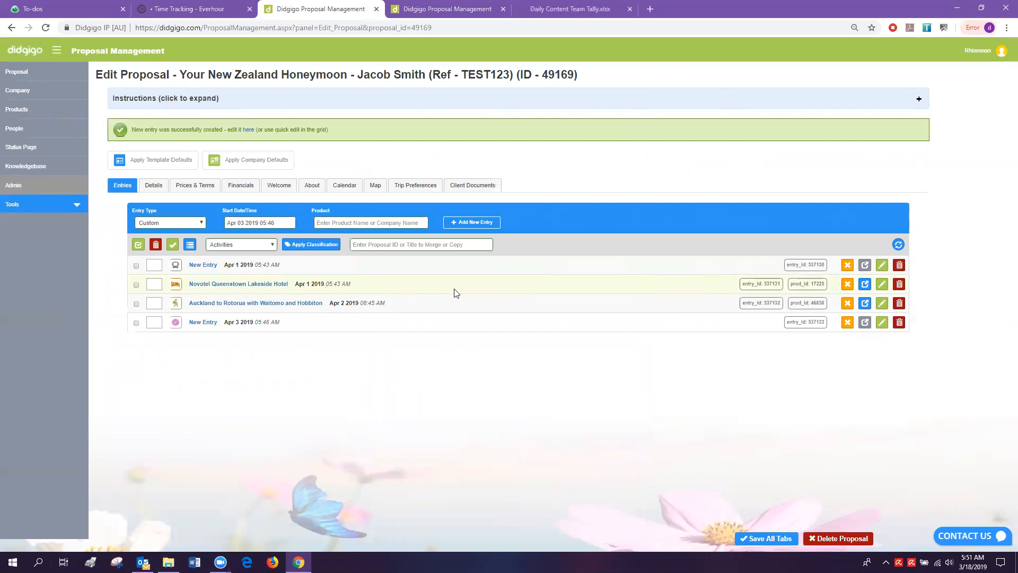
left_click(419, 9)
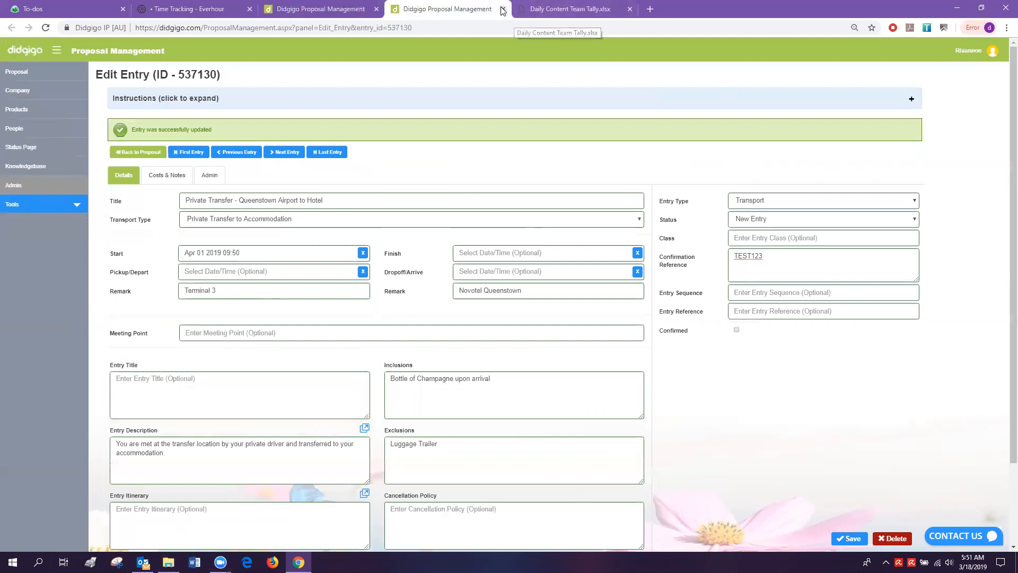
left_click(315, 16)
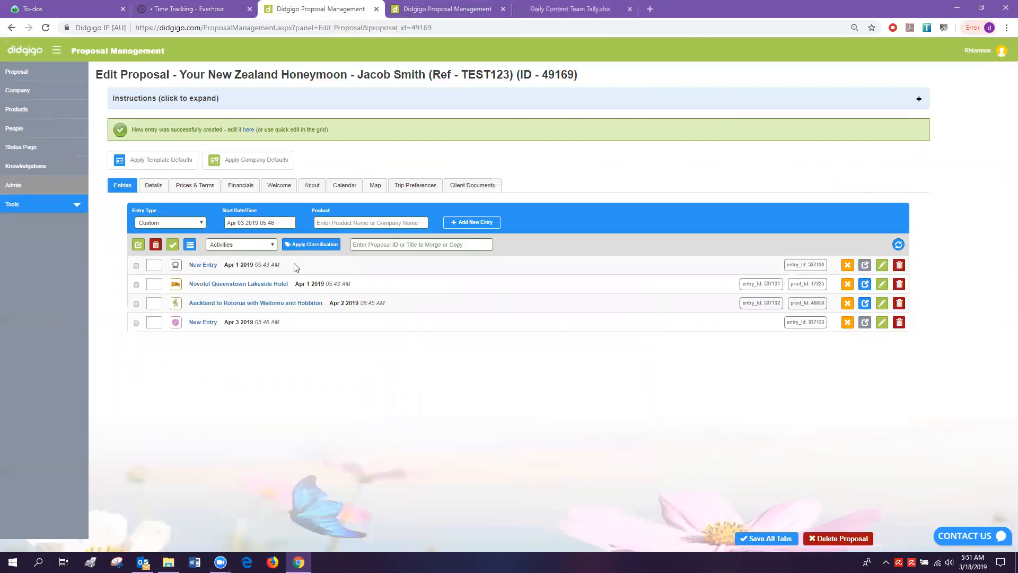
right_click(882, 287)
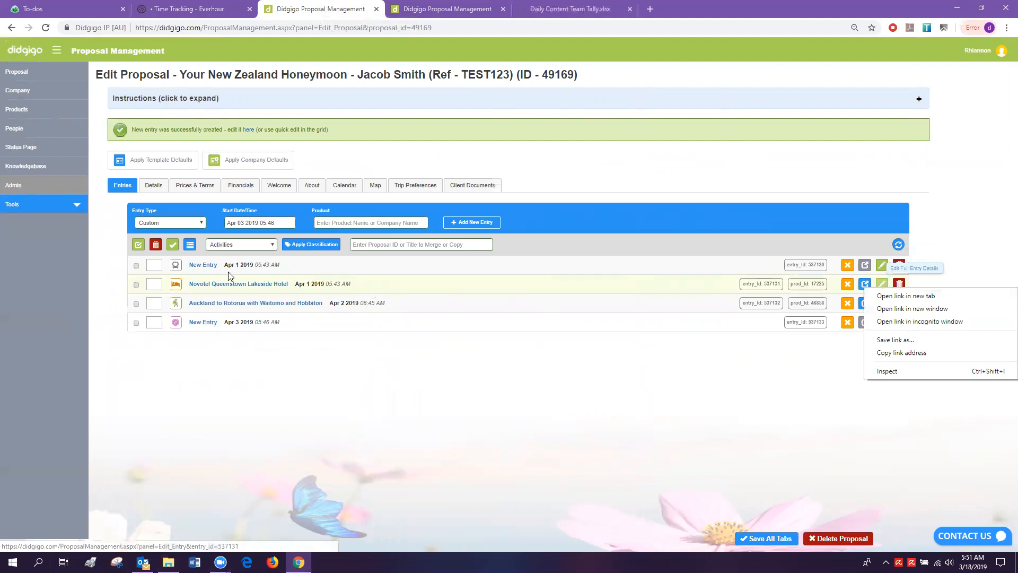
left_click(465, 7)
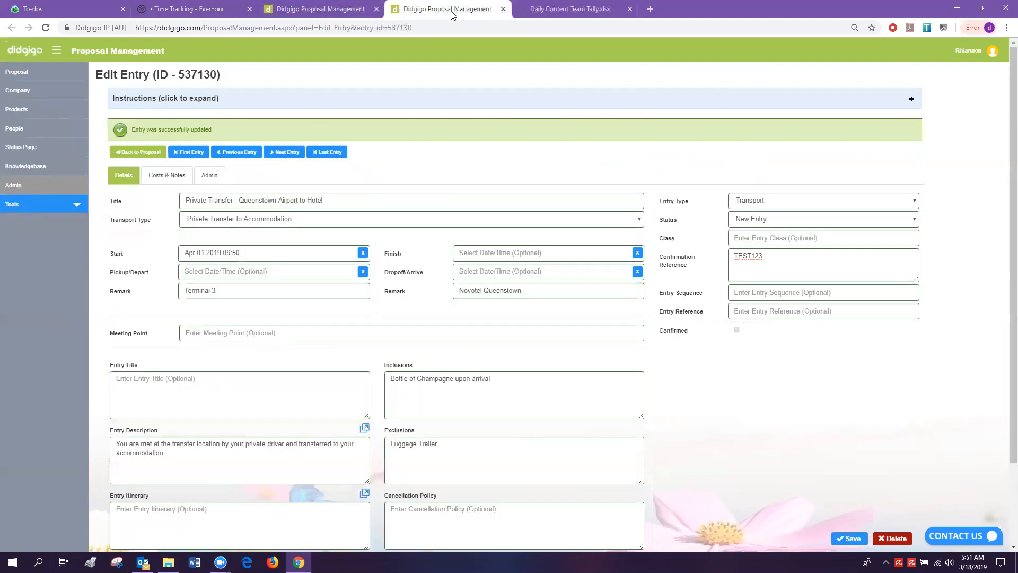
left_click(289, 157)
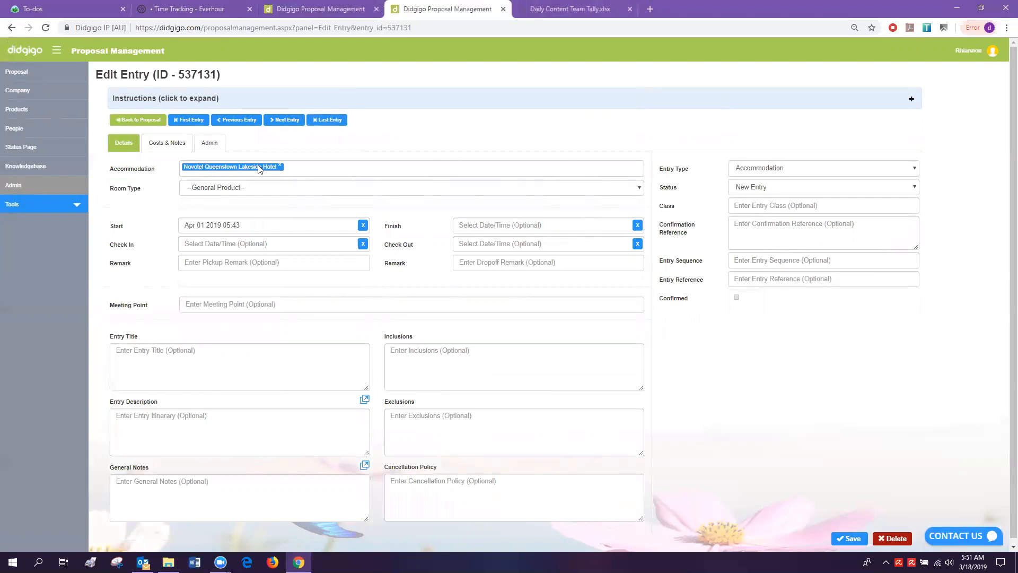
Set the accommodation entry's room type to Lakeside Room 1 King Bed and its finish to Apr 04 2019 05:51.
left_click(223, 189)
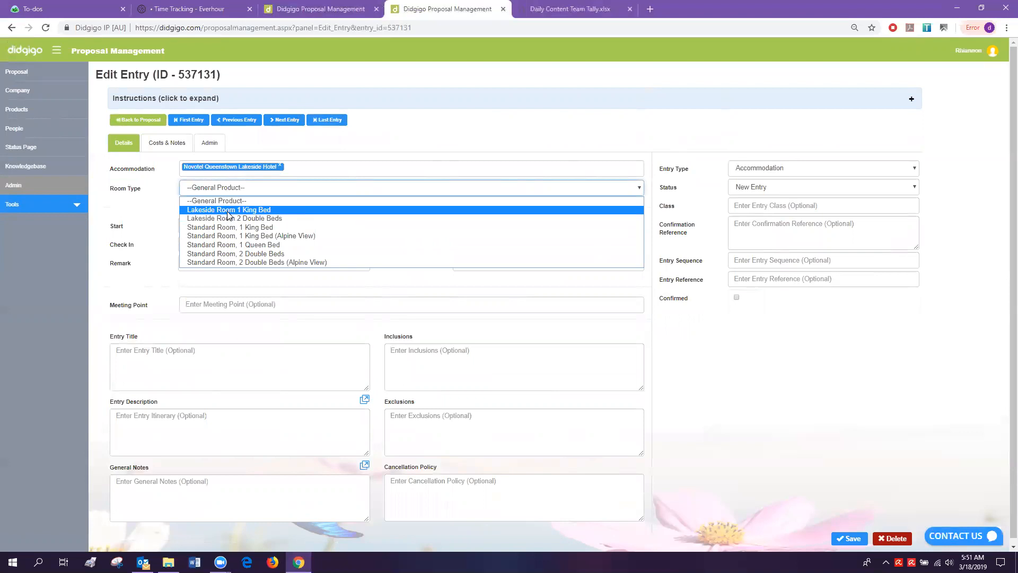
left_click(229, 210)
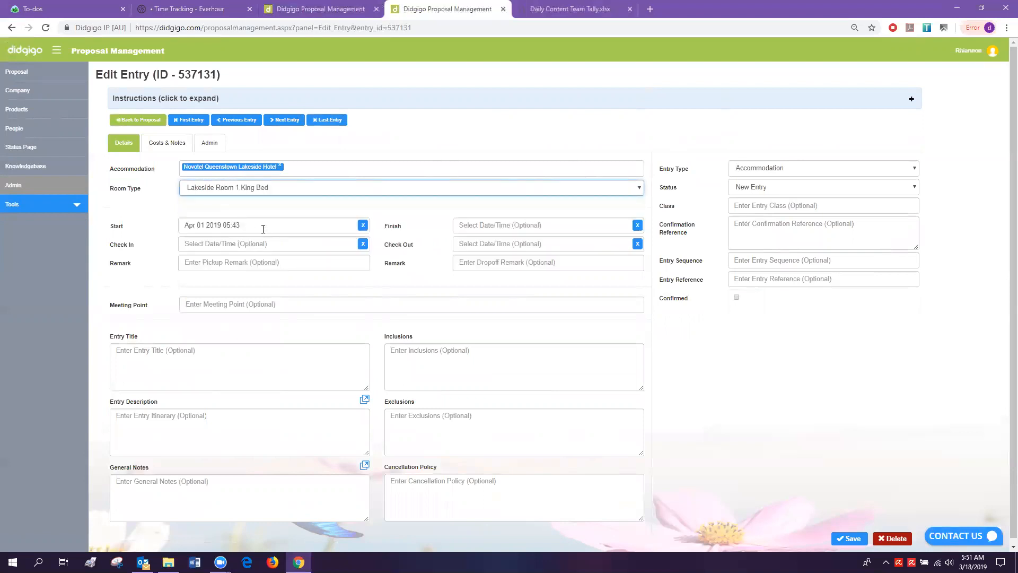
left_click(515, 226)
left_click(568, 244)
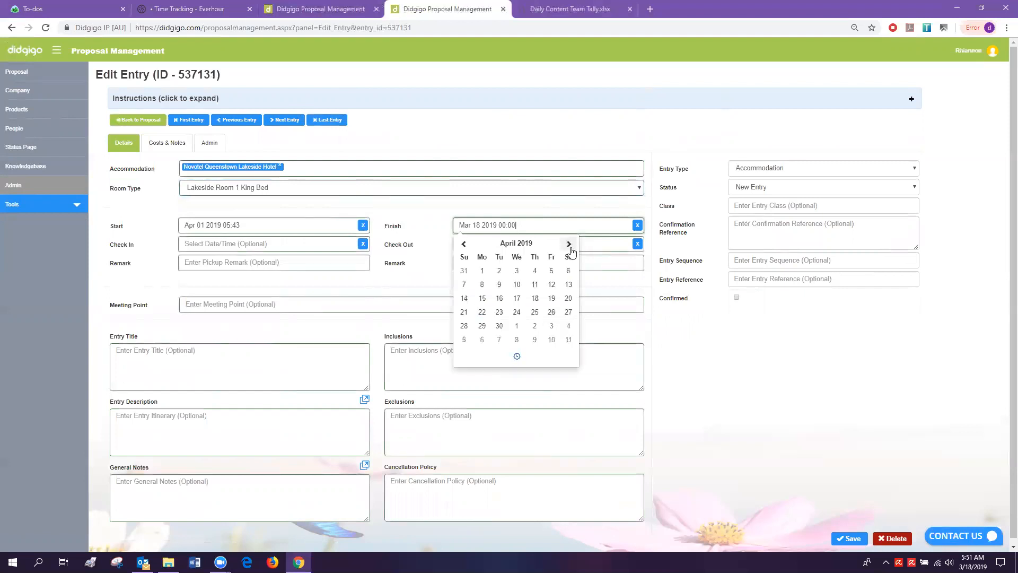
left_click(535, 271)
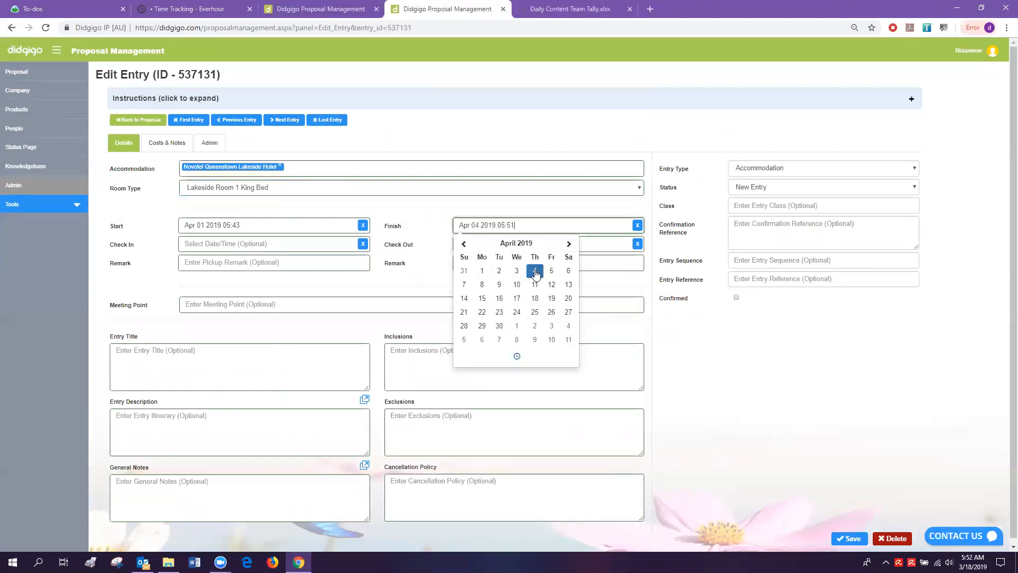
left_click(440, 279)
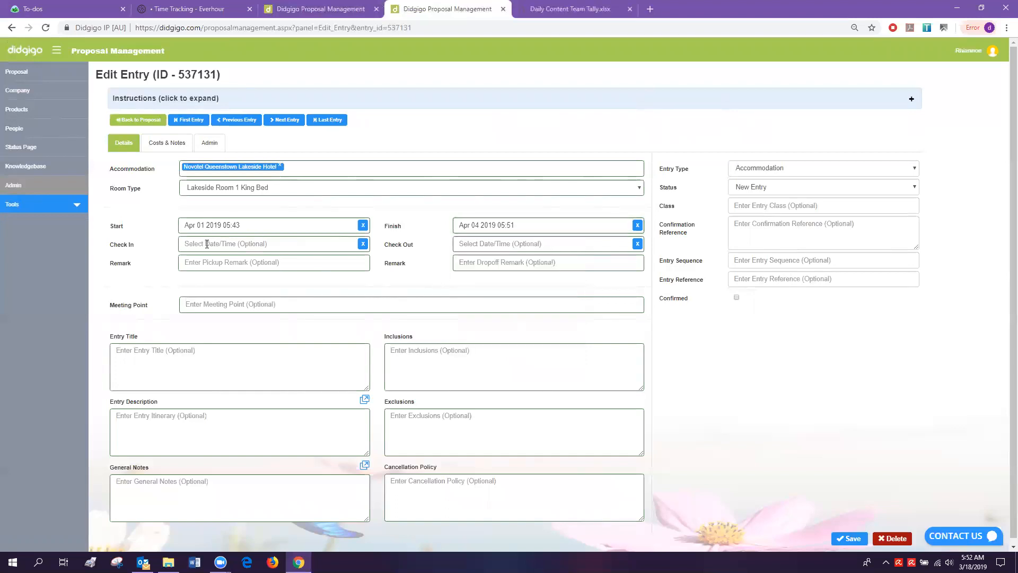
Copy the accommodation's start date and time into its check-in, Apr 01 2019 05:43.
left_click(268, 247)
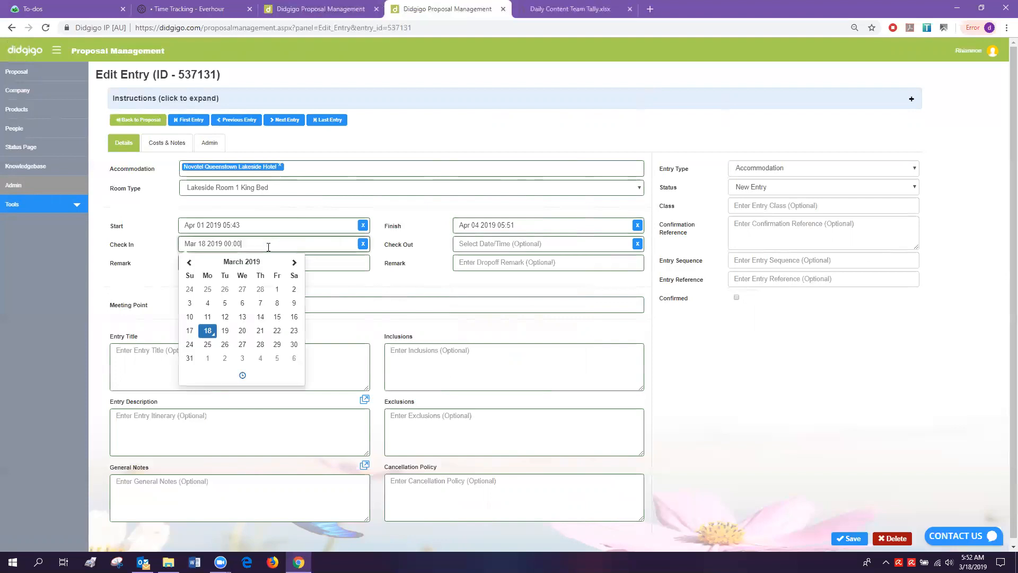
left_click(171, 278)
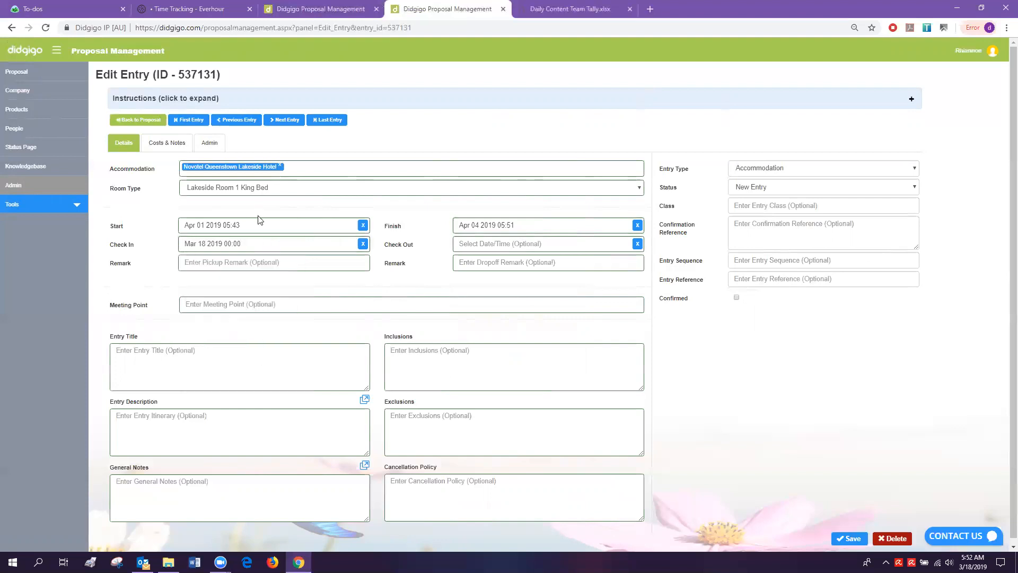
left_click(185, 230)
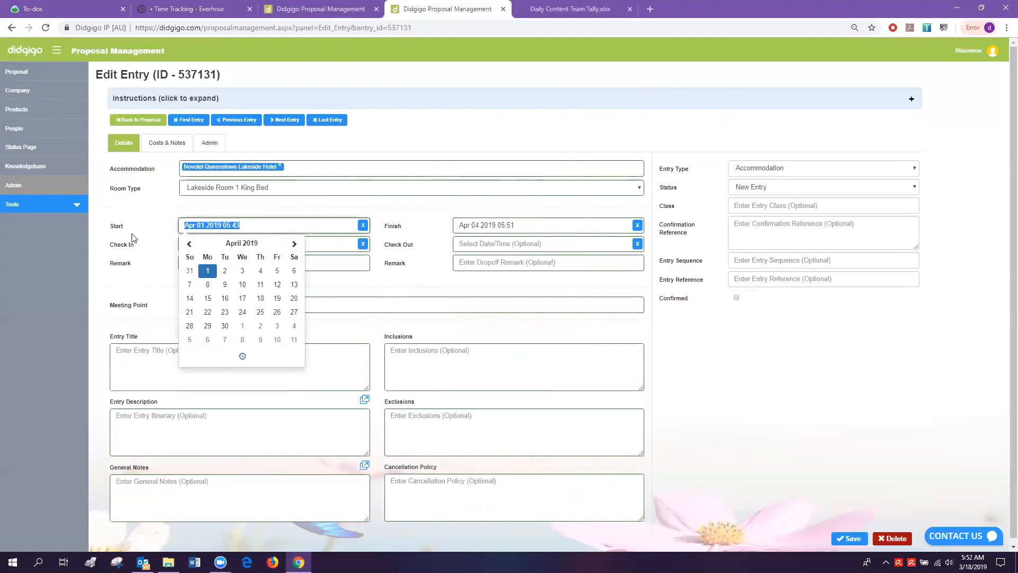
left_click(158, 245)
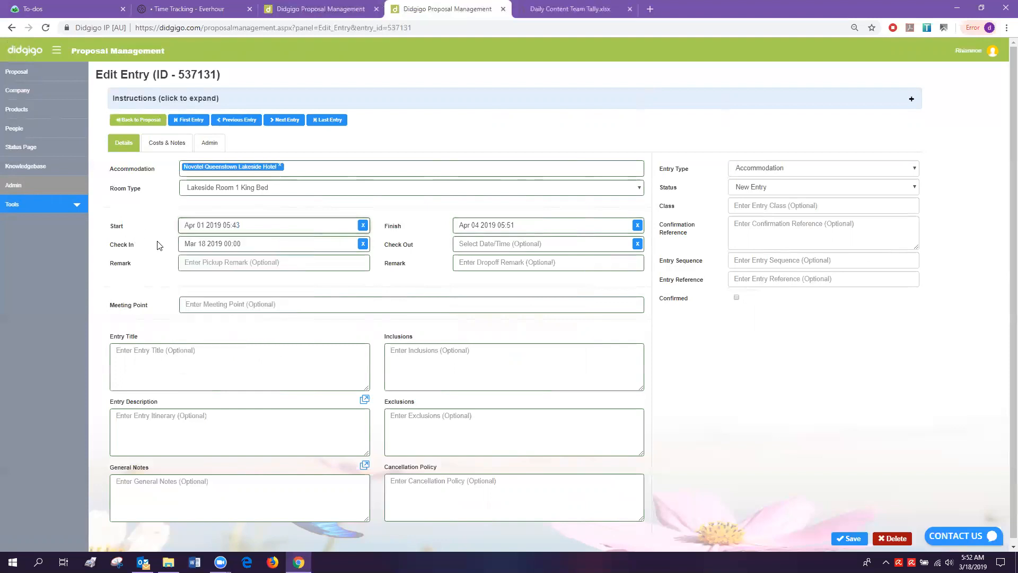
left_click(249, 244)
key("BackSpace")
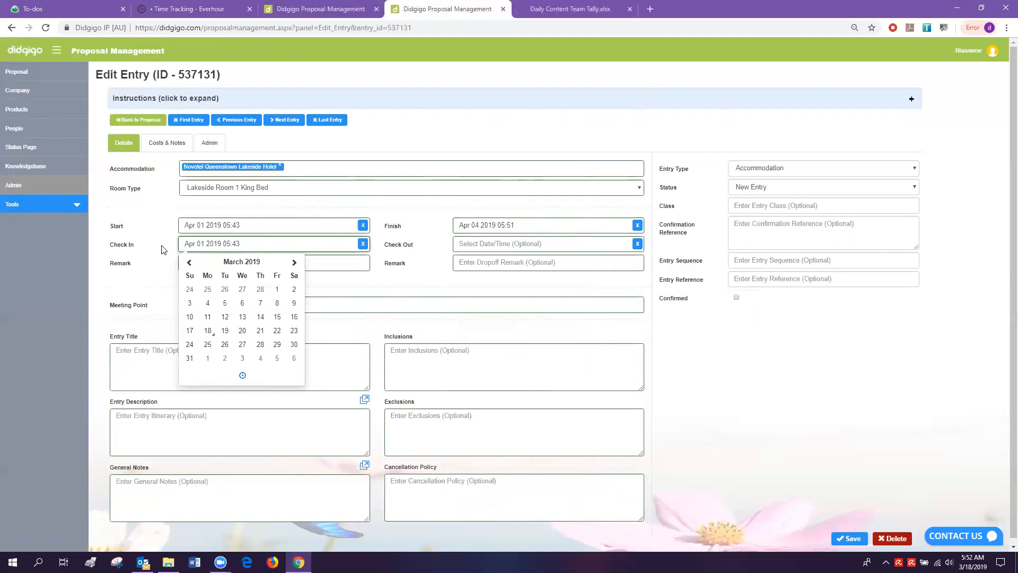
left_click(165, 251)
Copy the accommodation's finish date and time into its check-out, Apr 04 2019 05:51.
left_click(530, 231)
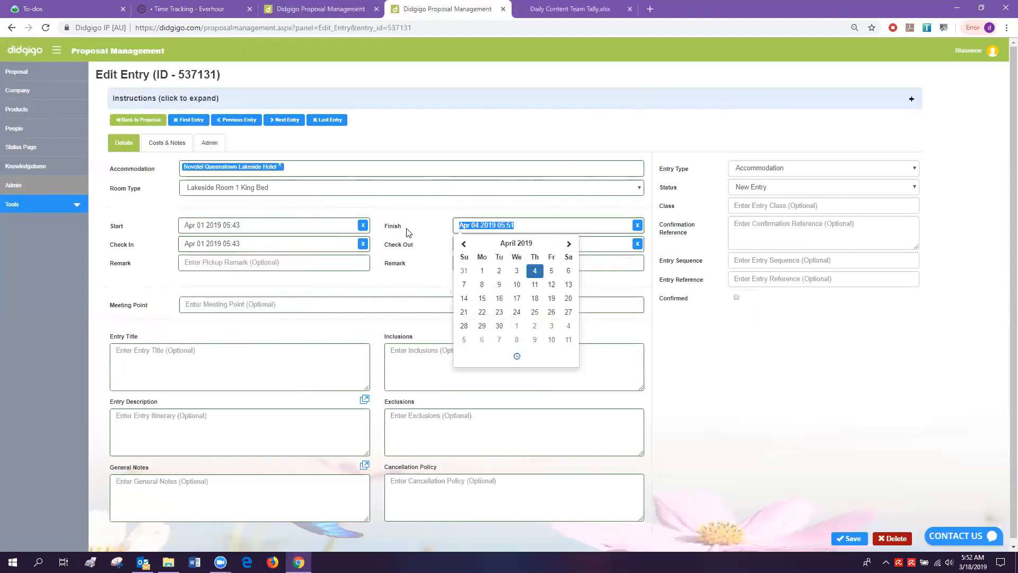
left_click(421, 242)
left_click(495, 240)
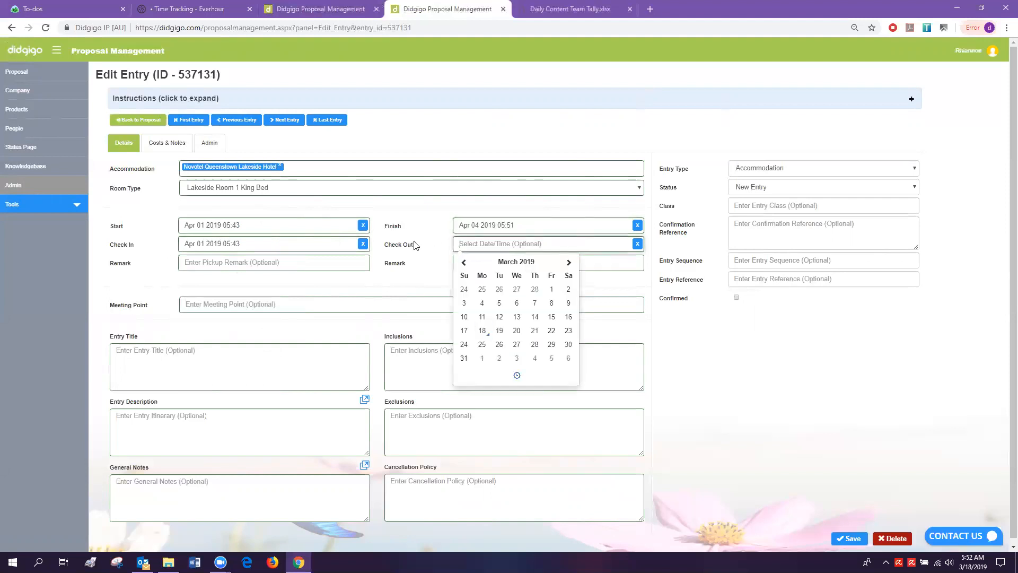
left_click(424, 270)
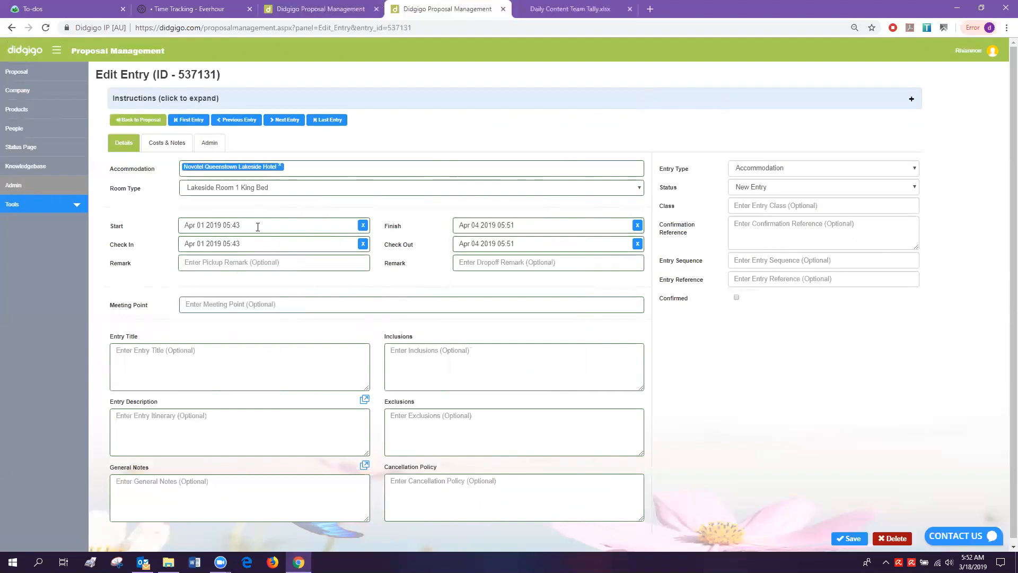
left_click(548, 263)
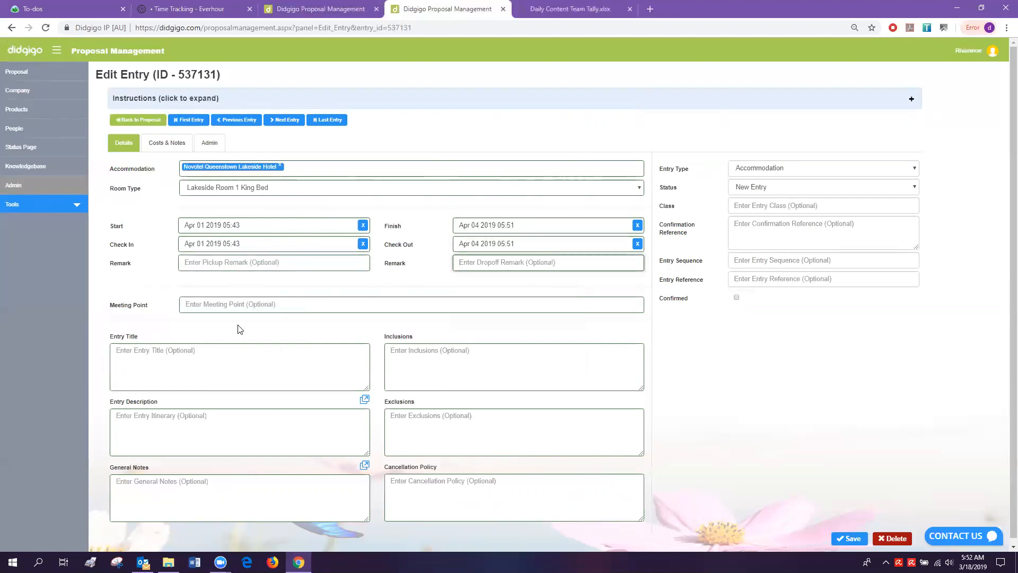
left_click(197, 357)
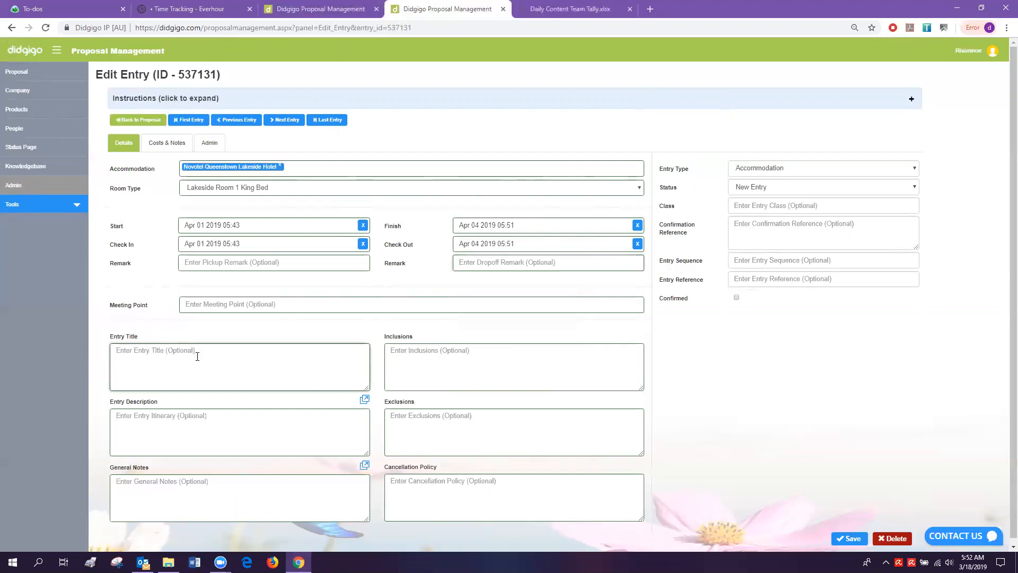
left_click(210, 490)
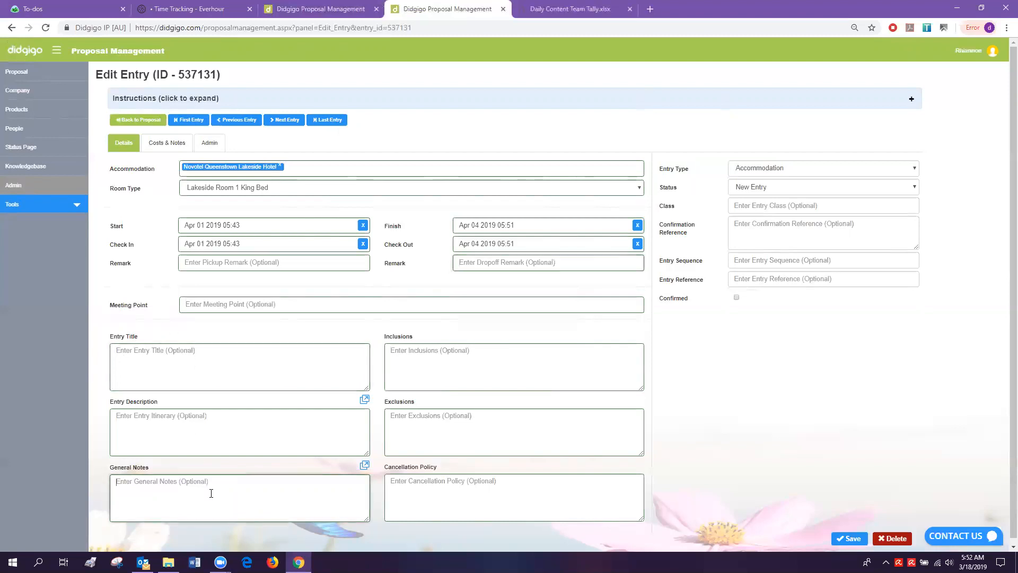
left_click(201, 416)
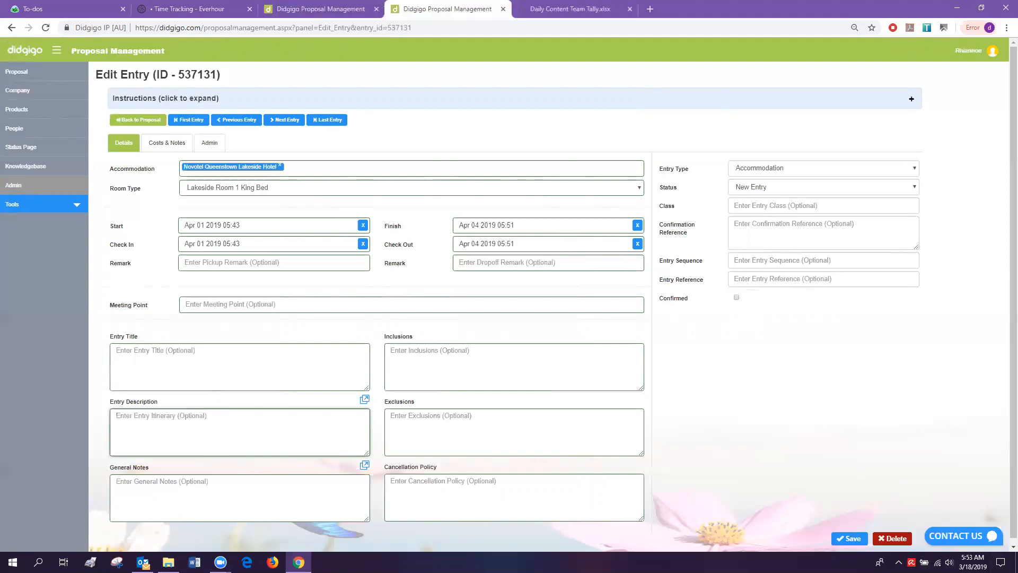
Enter "Breakfast" as the accommodation's inclusions and "Airport Transfer" as its exclusions.
left_click(443, 351)
type("Breakfast")
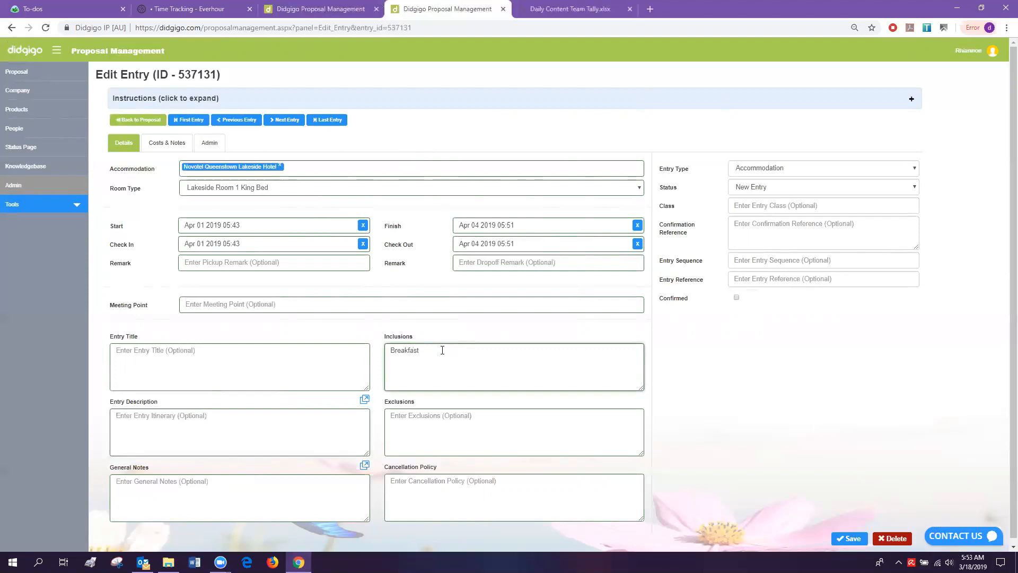
left_click(413, 416)
type("Aiport")
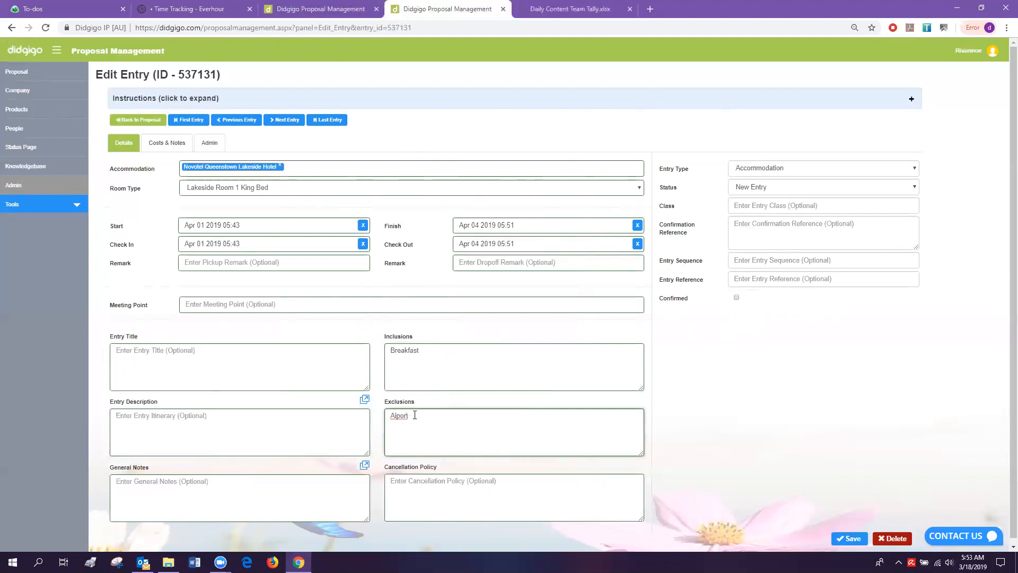
key("BackSpace")
key("BackSpace")
type("port Transfer")
Leave the class empty, fill in the accommodation's confirmation reference and save the entry.
left_click(755, 206)
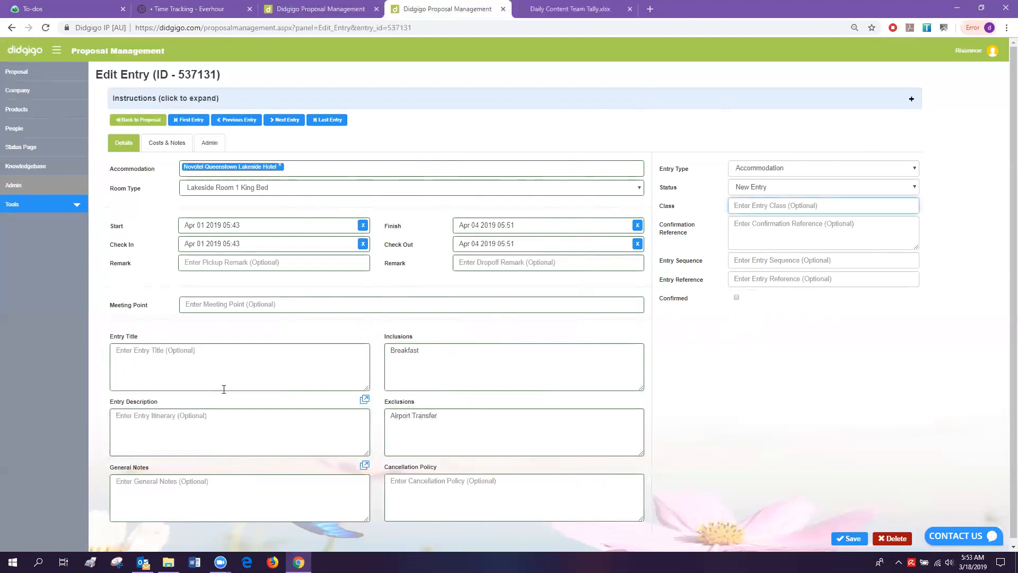
left_click(745, 223)
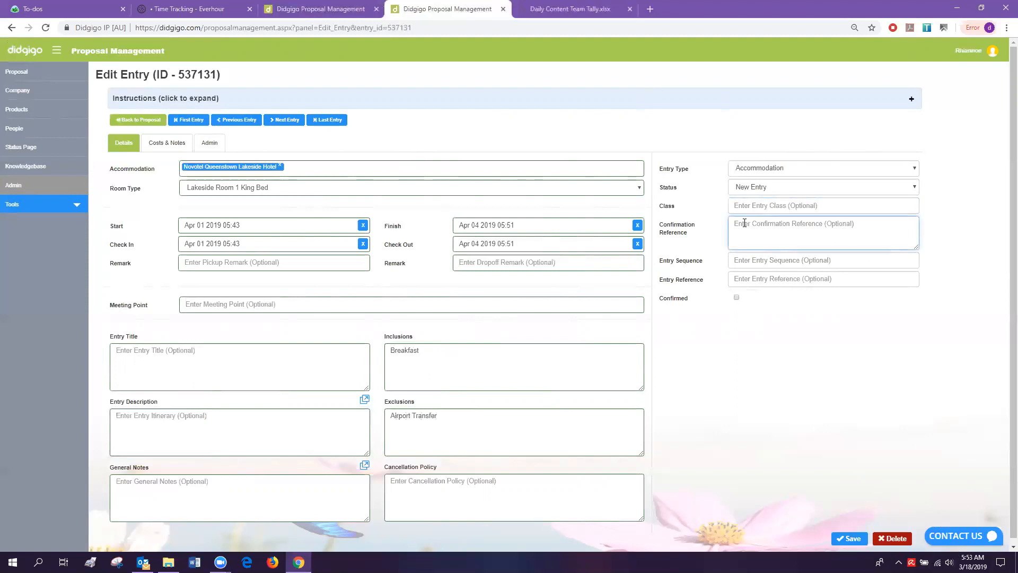
type("H")
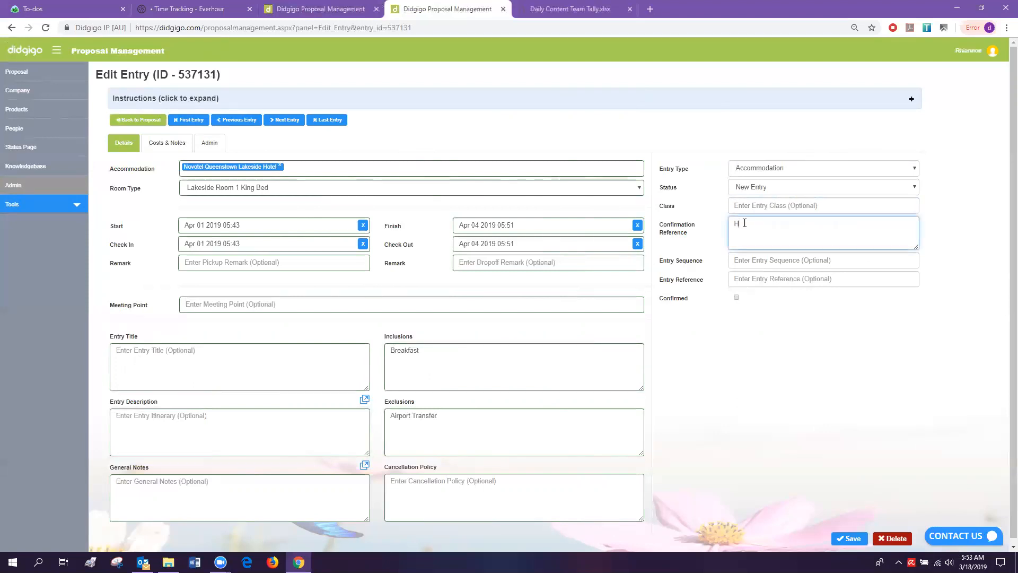
type("QF789")
scroll(511, 356, "down", 1)
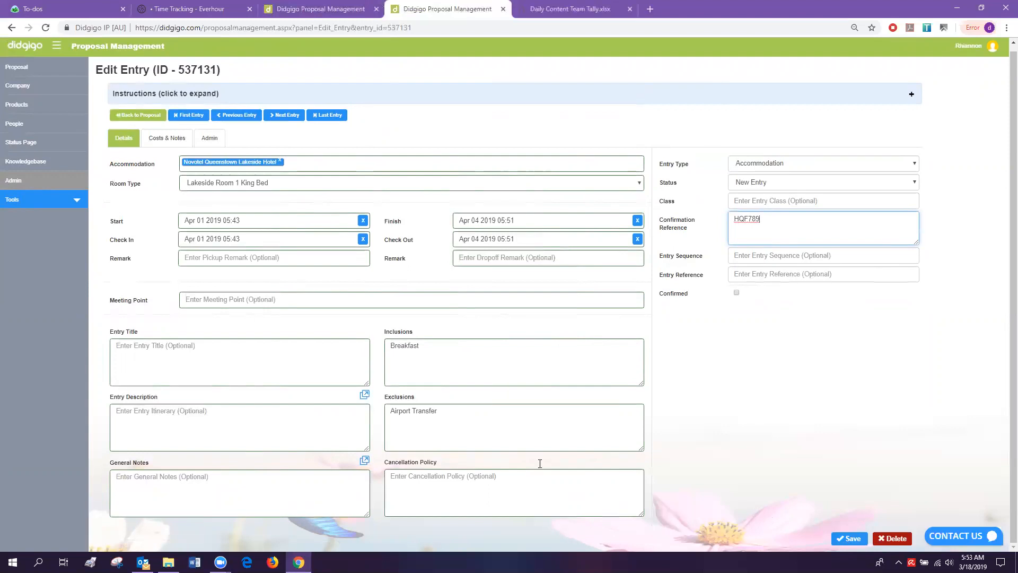
left_click(850, 538)
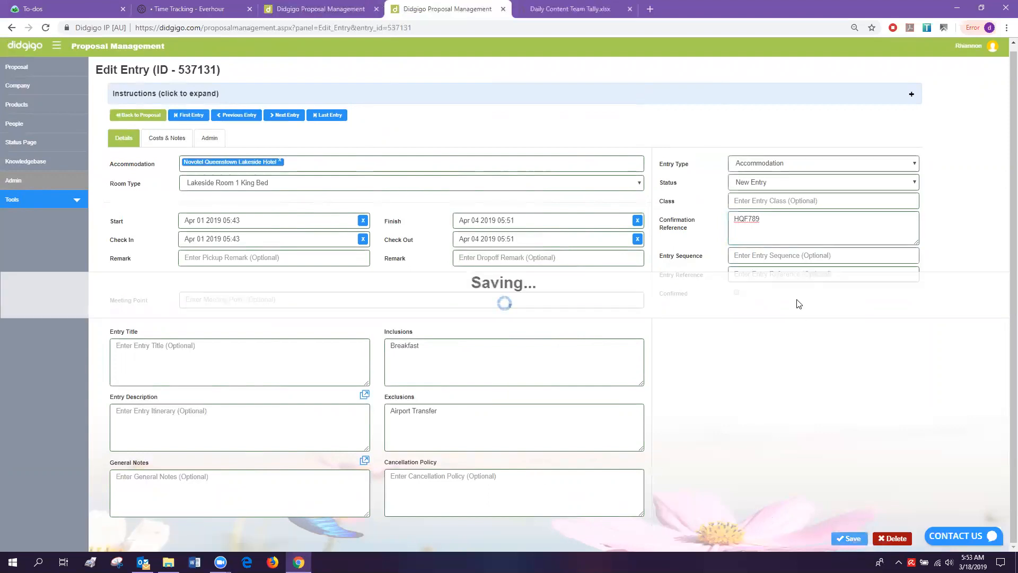
Go on to the Auckland to Rotorua with Waitomo and Hobbiton day tour entry, keeping its tour type as General Product.
left_click(284, 152)
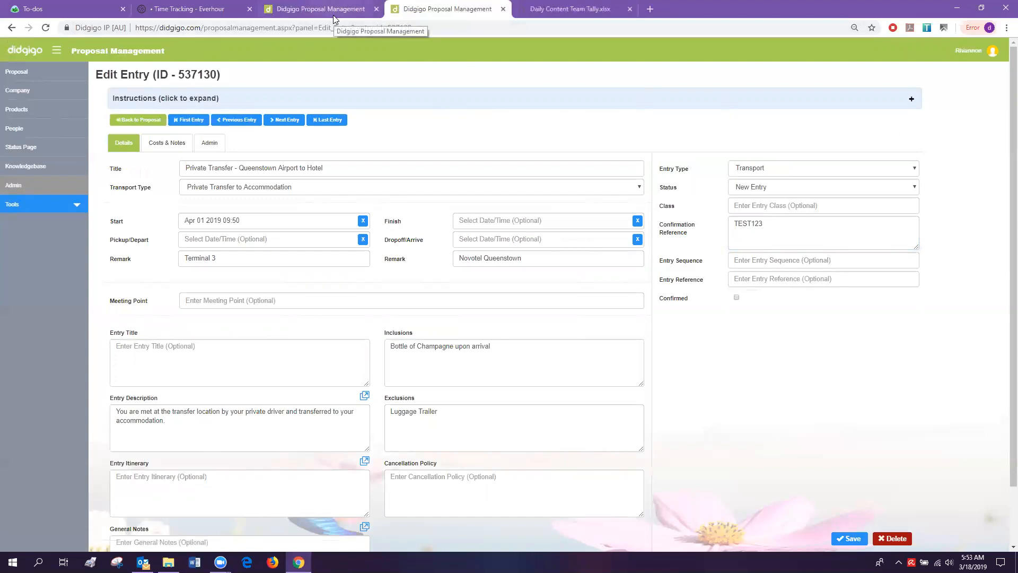
left_click(284, 118)
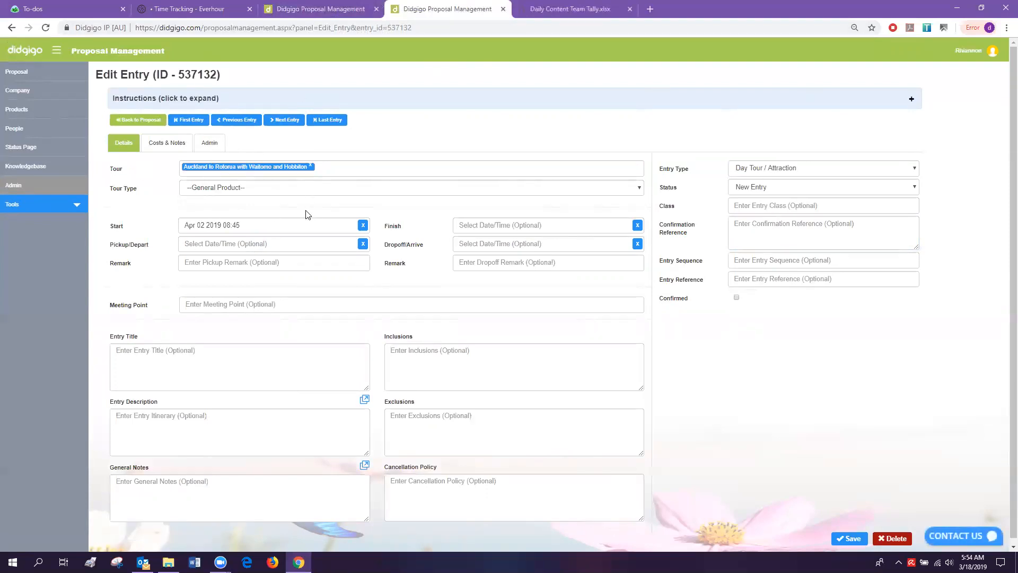
left_click(287, 189)
left_click(286, 189)
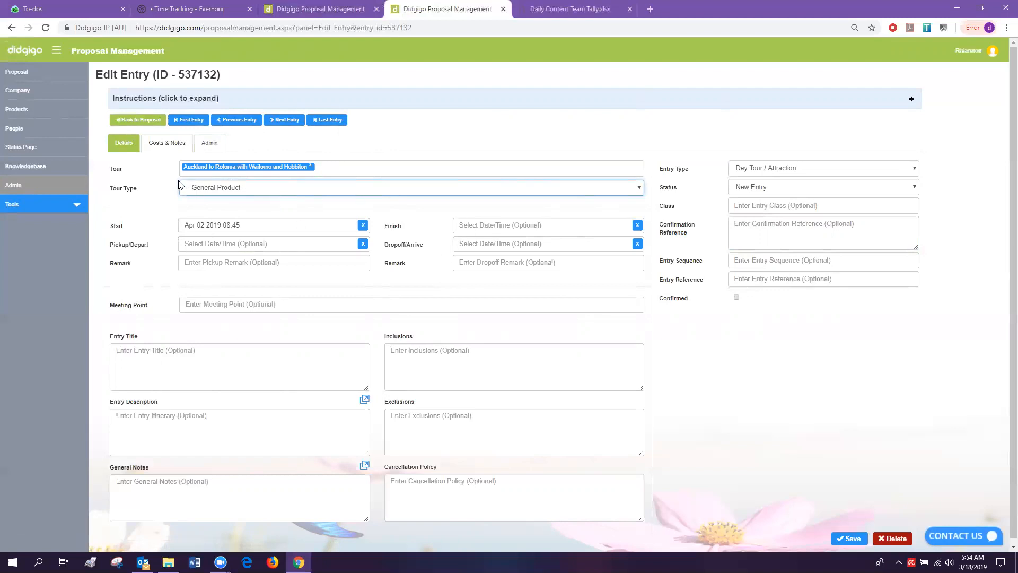
Copy the day tour's start date and time, Apr 02 2019 08:45, into its pickup/depart field.
left_click(247, 224)
key("ctrl+c")
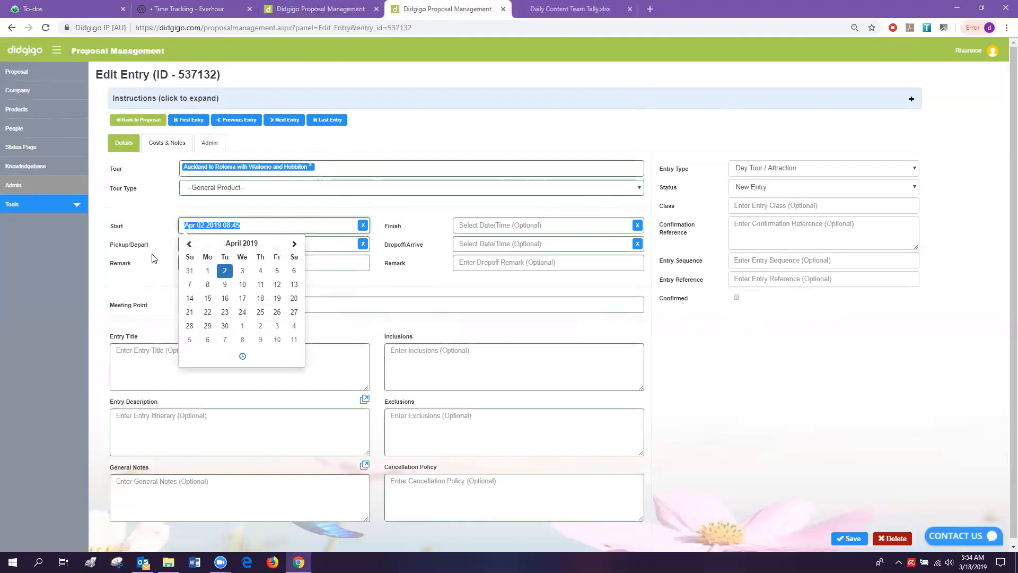
left_click(153, 254)
left_click(211, 245)
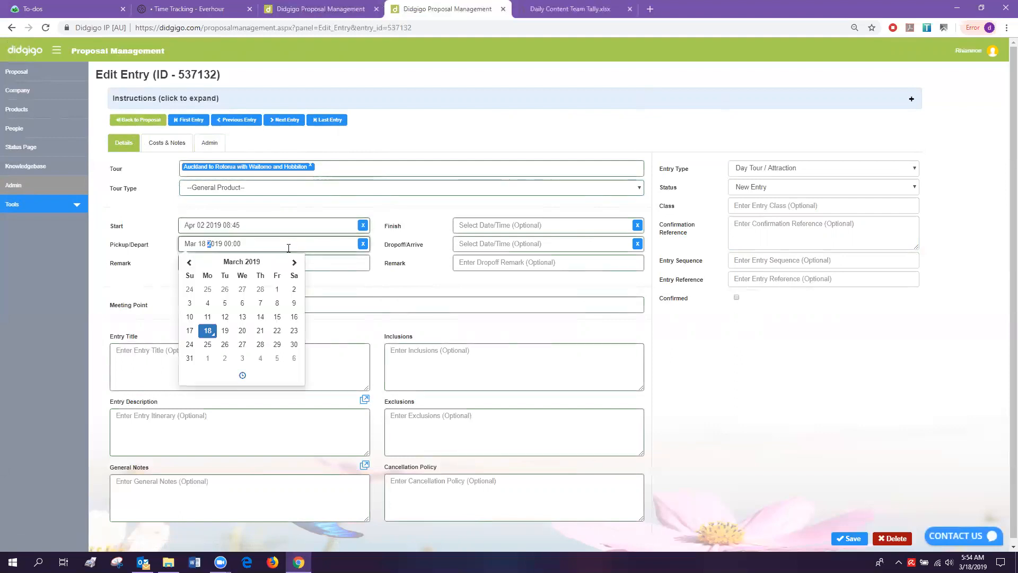
key("BackSpace")
key("ctrl+v")
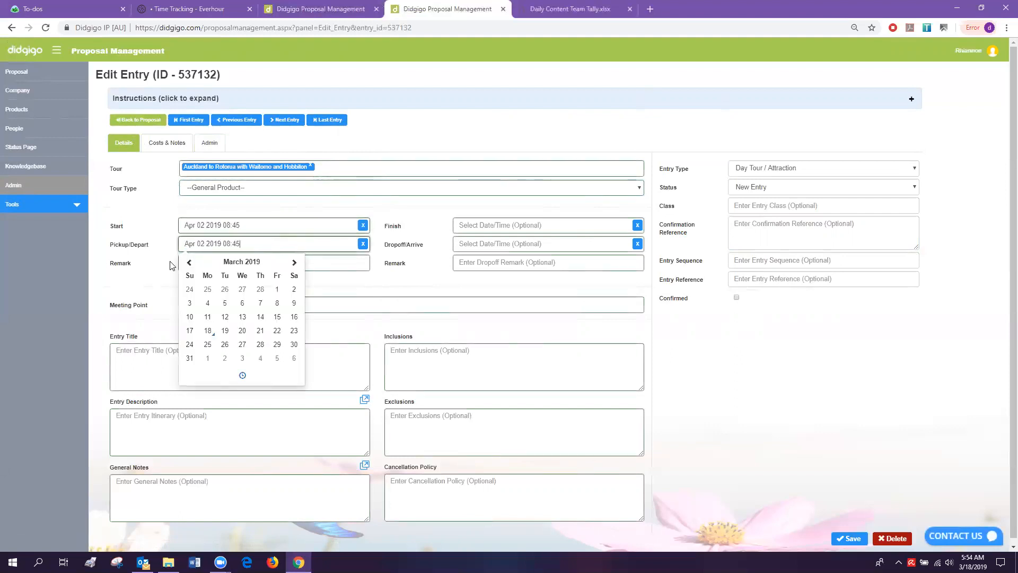
left_click(171, 265)
Set the day tour's pickup time one hour earlier, to 07:45.
left_click(273, 243)
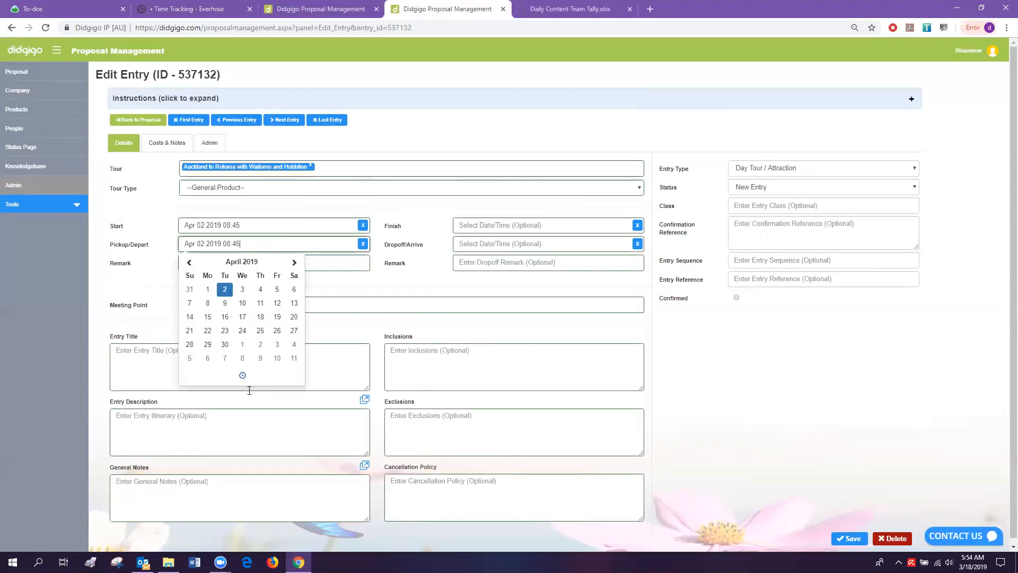
left_click(243, 376)
left_click(202, 361)
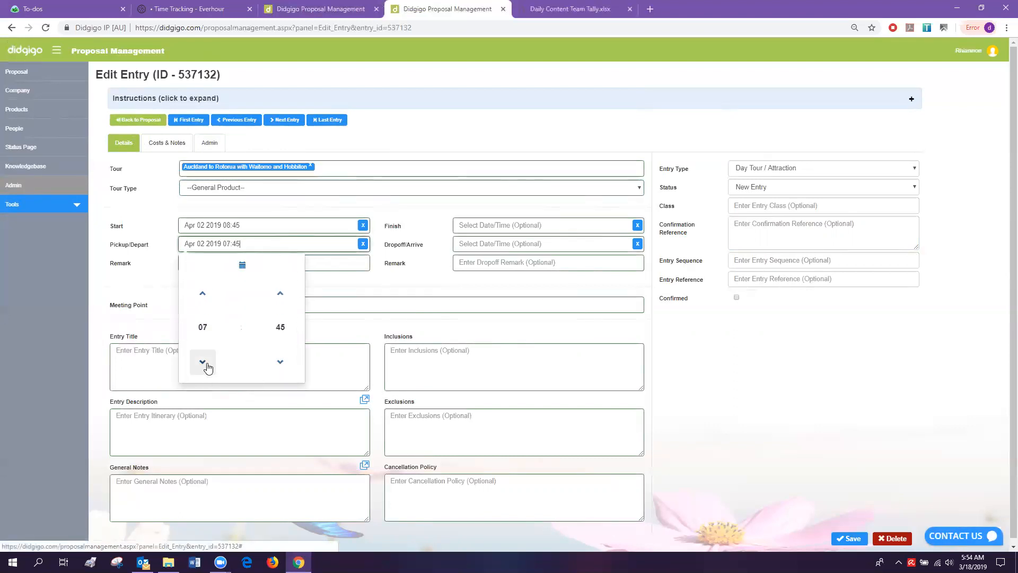
left_click(358, 285)
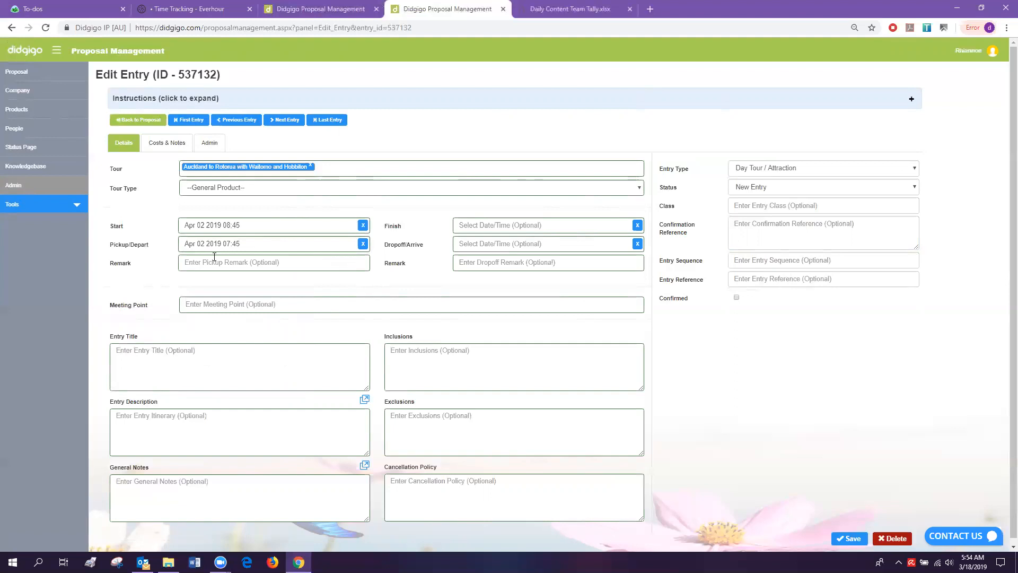
Try to copy the day tour's pickup date and time into the dropoff field and advance its hour.
left_click(474, 245)
left_click_drag(260, 241, 113, 244)
key("ctrl+c")
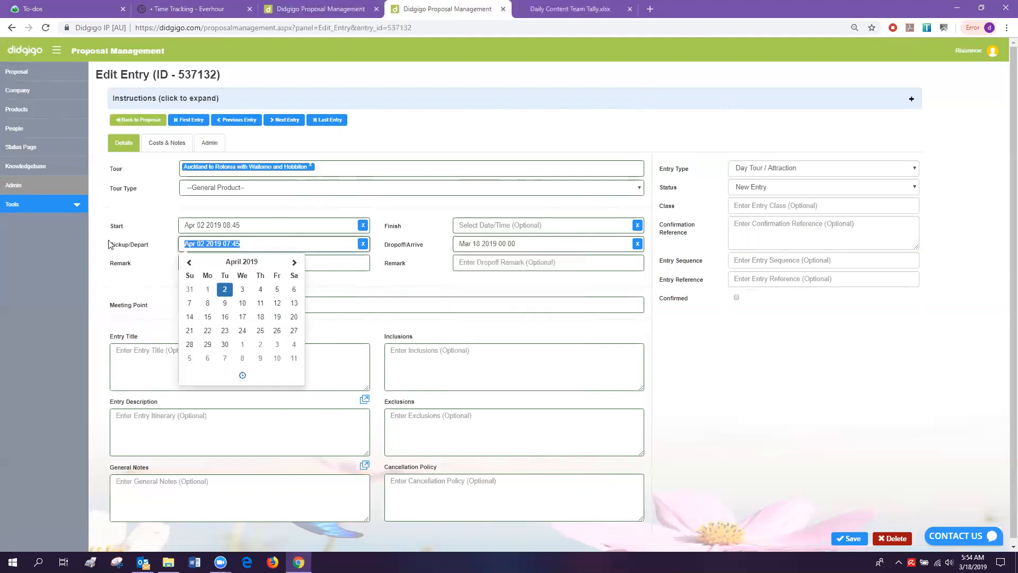
left_click(419, 274)
left_click_drag(521, 245, 446, 253)
key("BackSpace")
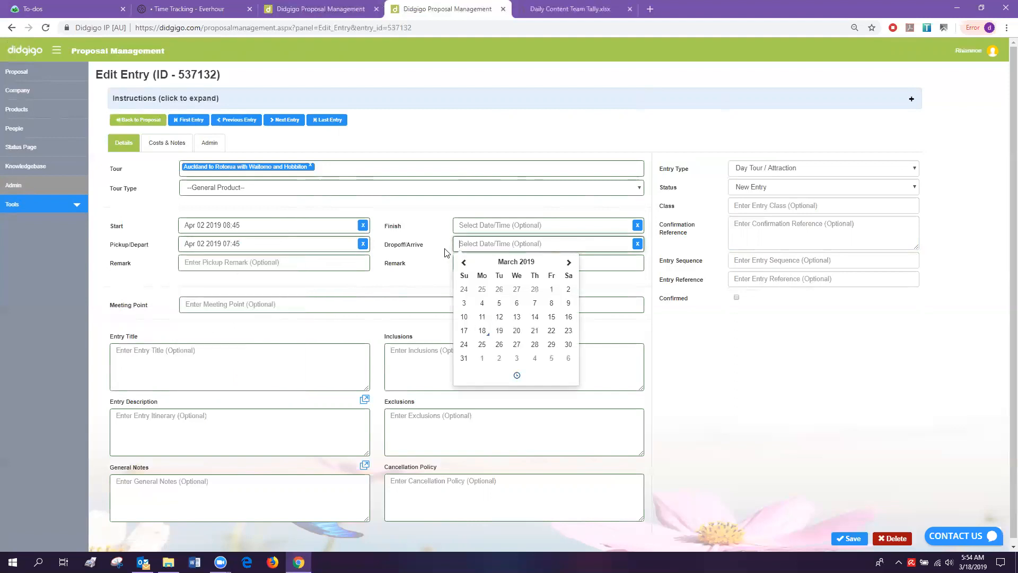
key("ctrl+v")
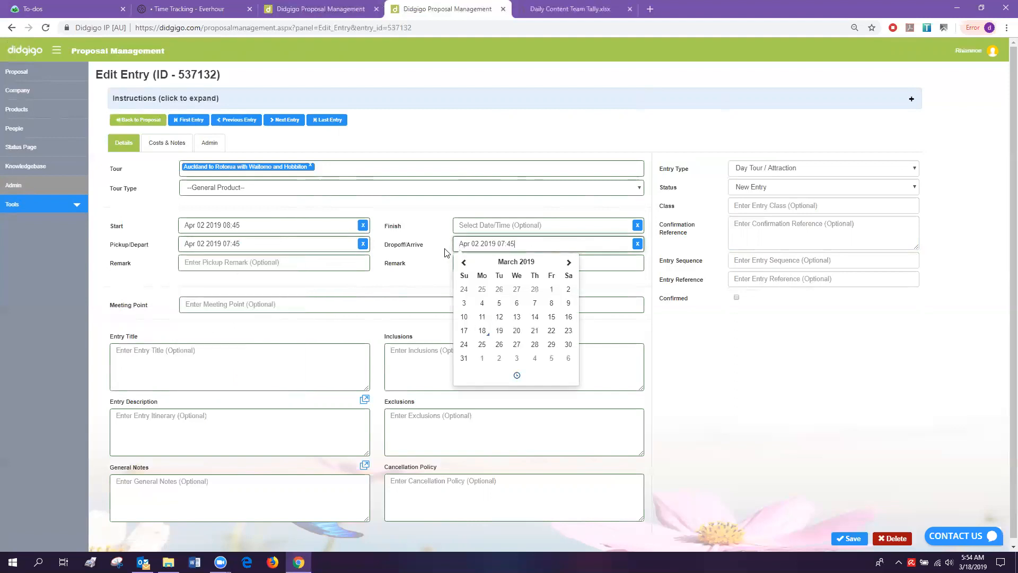
left_click(517, 375)
left_click(472, 300)
left_click(471, 300)
left_click(472, 301)
left_click(472, 302)
left_click(471, 301)
left_click(436, 294)
Copy the pickup date and time, Apr 02 2019 07:45, into the day tour's dropoff/arrive field in place of its present value.
left_click(249, 241)
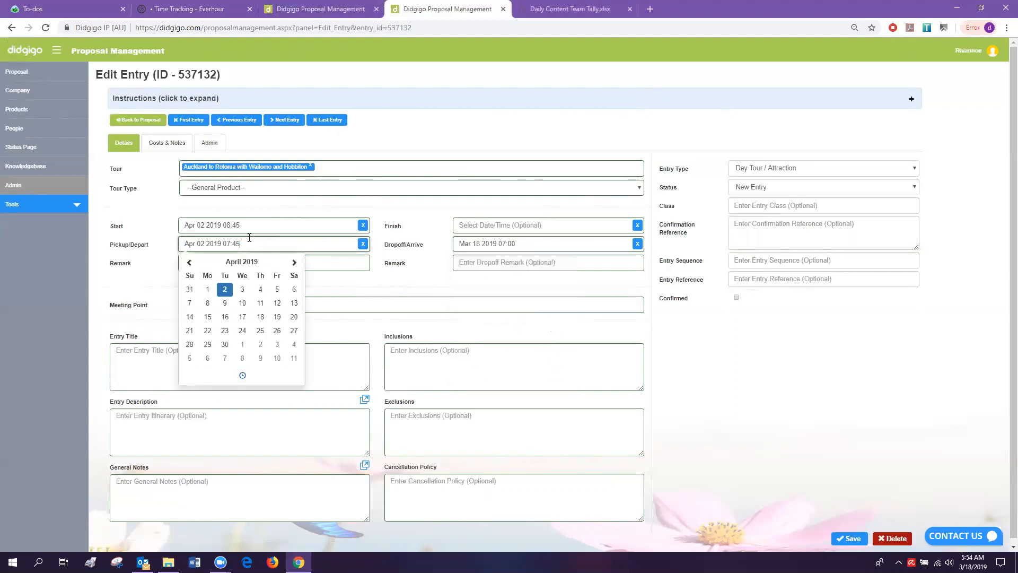
left_click_drag(250, 238, 136, 240)
key("ctrl+c")
left_click(527, 243)
left_click_drag(527, 242, 455, 245)
key("BackSpace")
key("ctrl+v")
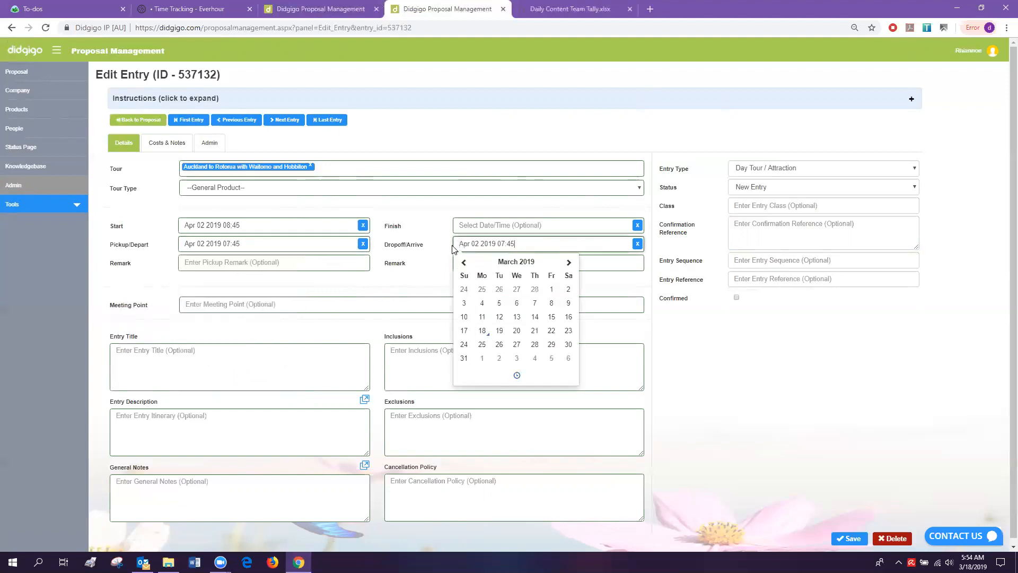
left_click(438, 284)
Set the day tour's dropoff time to 17:45.
left_click(536, 239)
left_click(516, 375)
left_click(478, 301)
left_click(477, 302)
triple_click(480, 307)
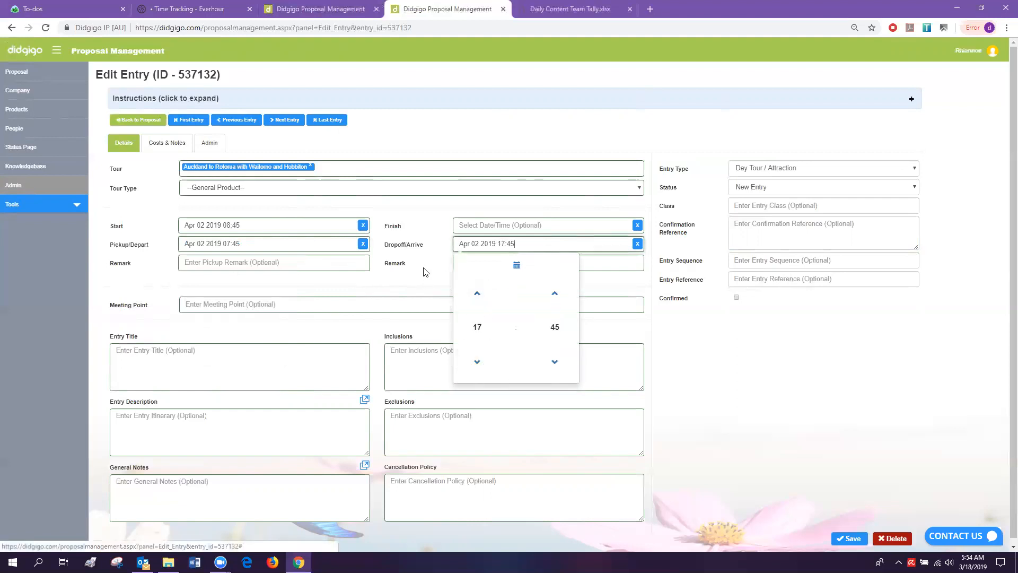
left_click(451, 278)
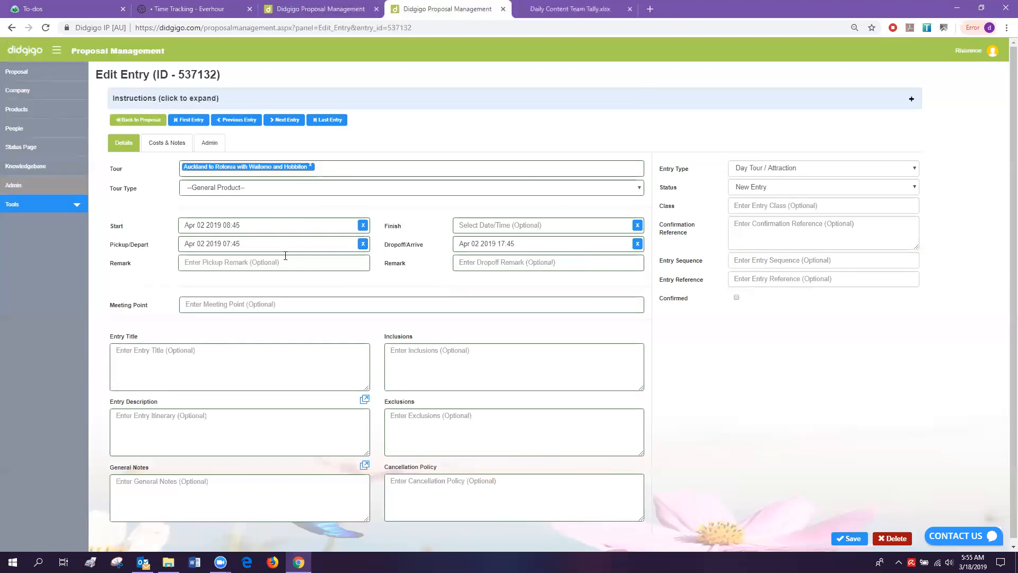
Enter Novotel Queenstown as both the pickup remark and the dropoff remark of the day tour.
left_click(271, 264)
type("Novotel Queenstown")
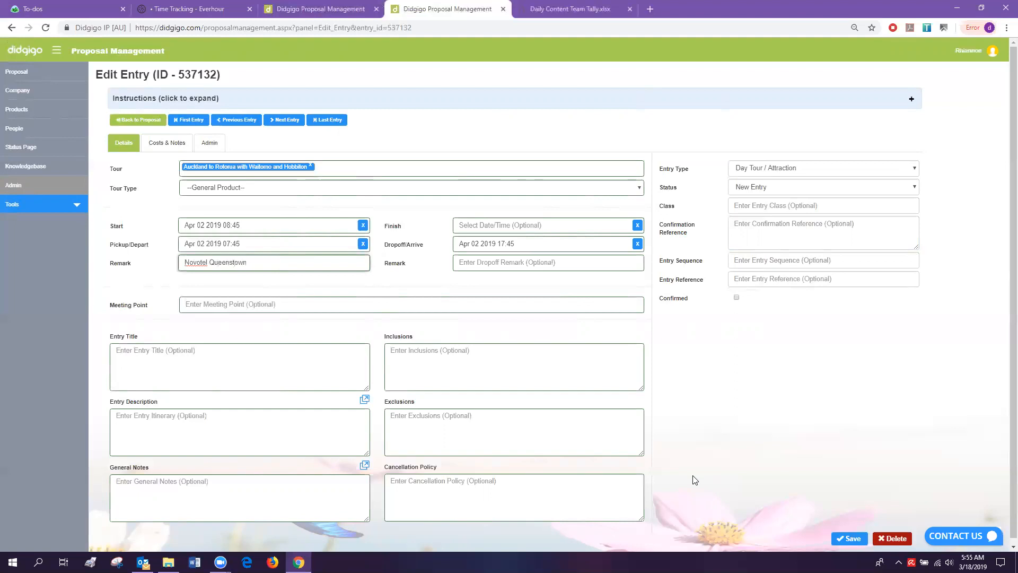
left_click(525, 262)
type("Novotel Queenstown")
left_click(230, 306)
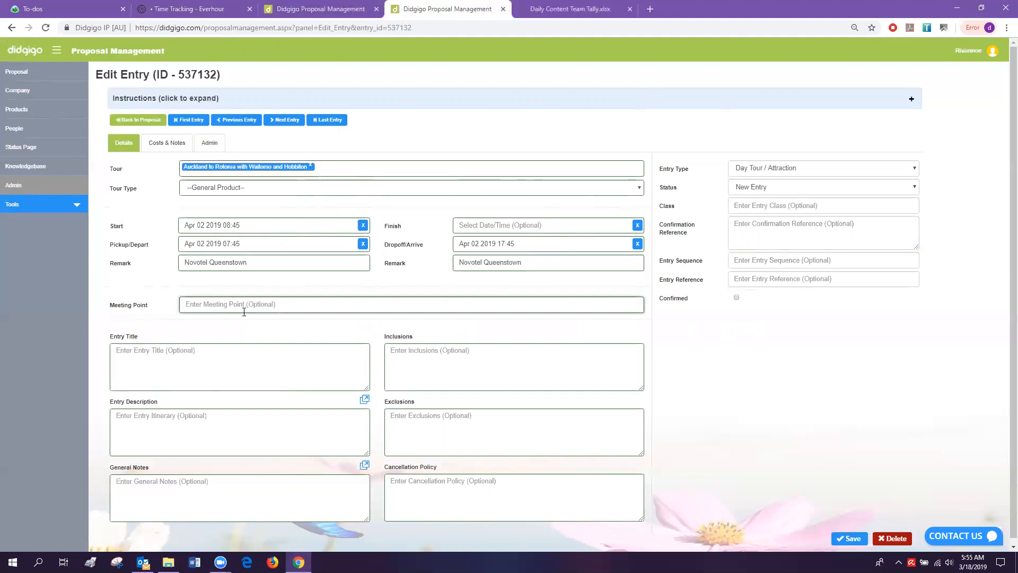
left_click(149, 484)
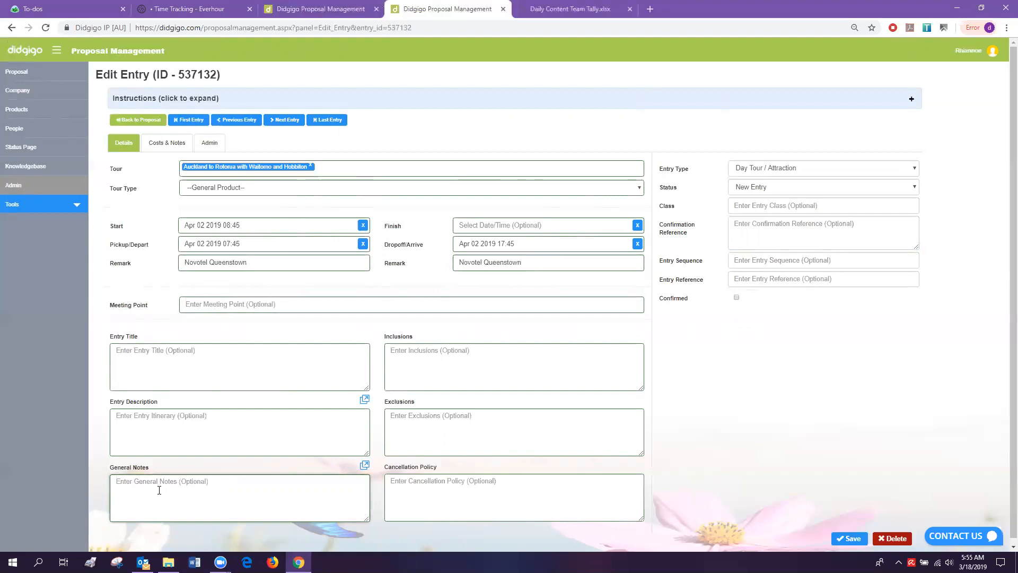
left_click(168, 419)
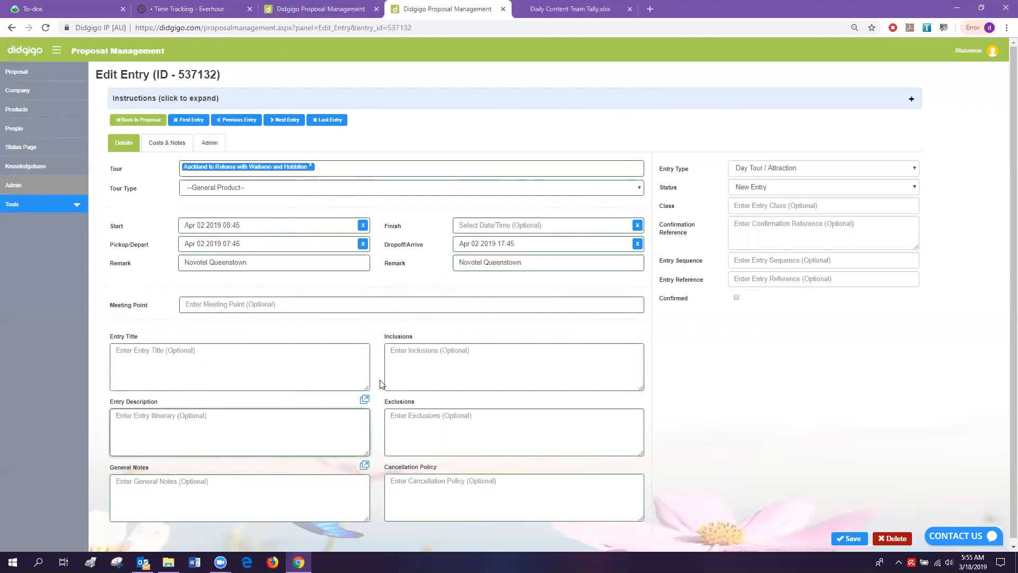
List "Full Day Tour" and "Hotel Pickup / Dropoff" on separate lines as the day tour's inclusions, and "Meals" as its exclusion.
left_click(421, 352)
type("Full Day")
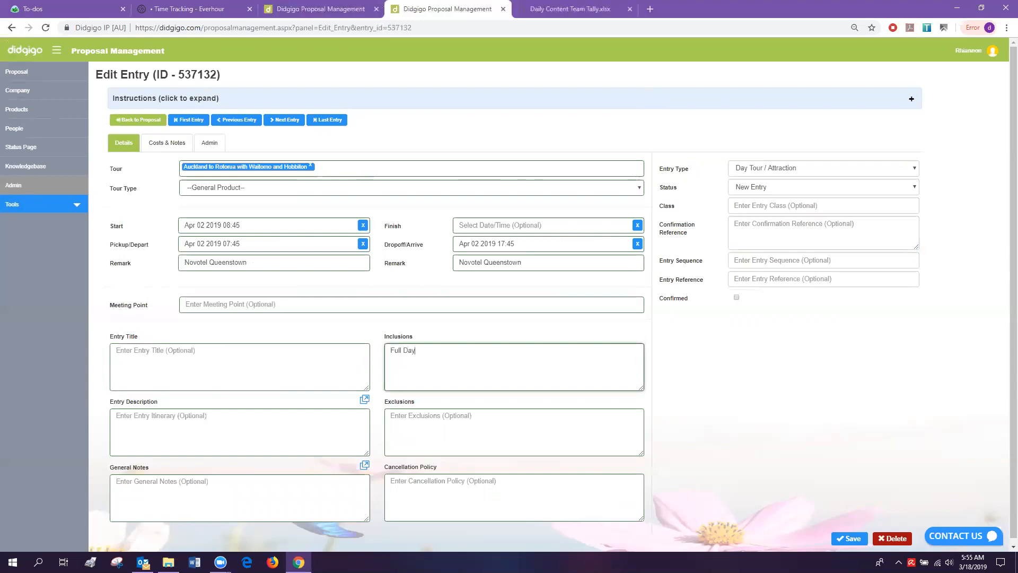
type(" Tour")
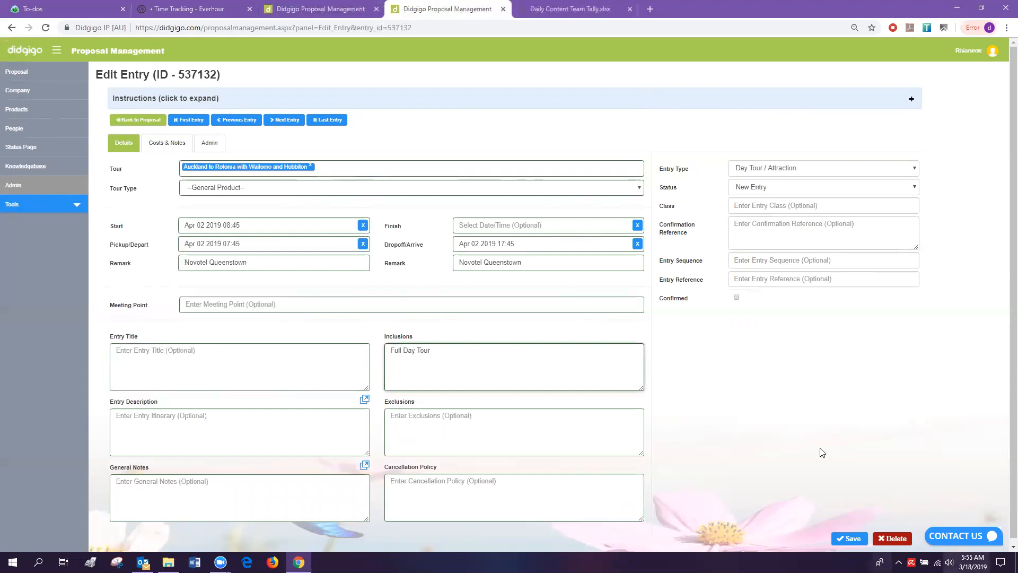
left_click(431, 418)
type("Mealxs")
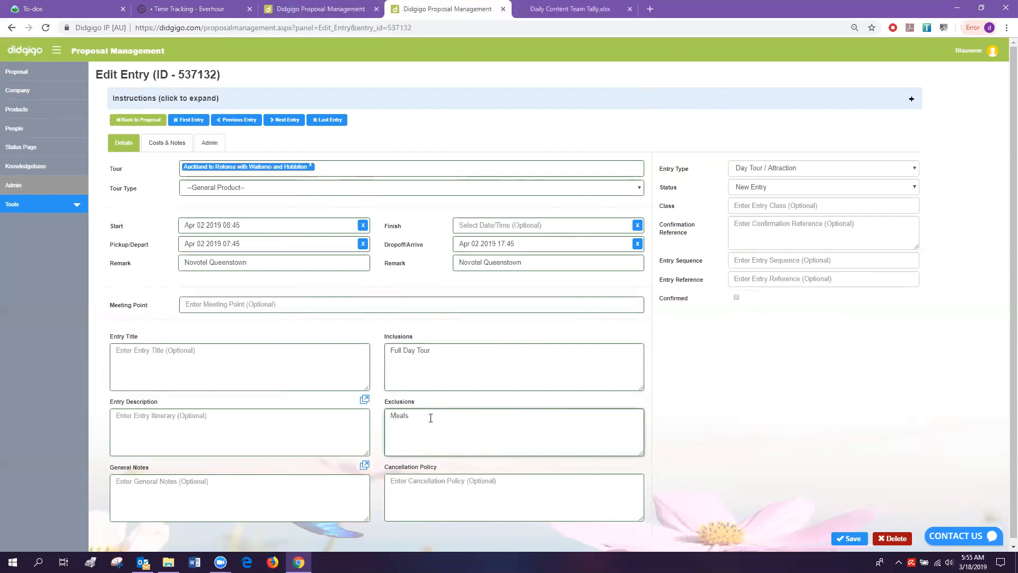
left_click(437, 351)
type("Ho")
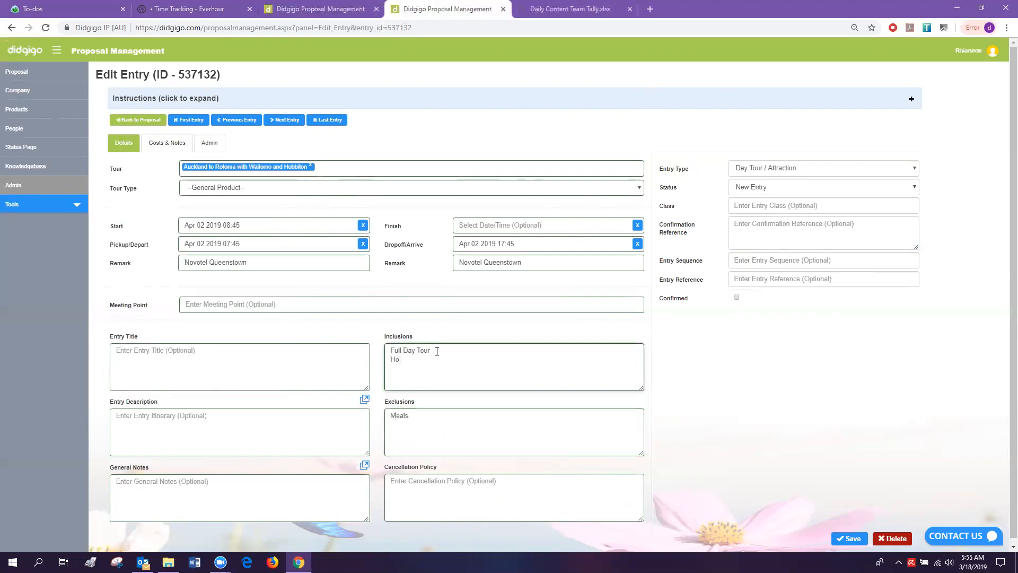
type("tel Pickup / Dropoff")
Fill in the day tour's confirmation reference and save the entry.
left_click(789, 224)
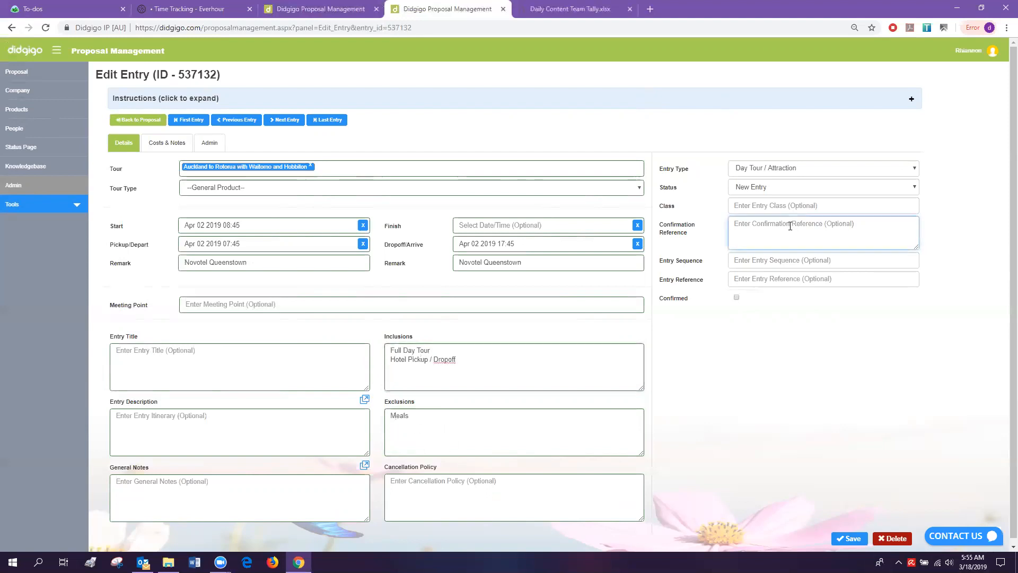
type("KL1232")
scroll(655, 357, "down", 1)
left_click(840, 541)
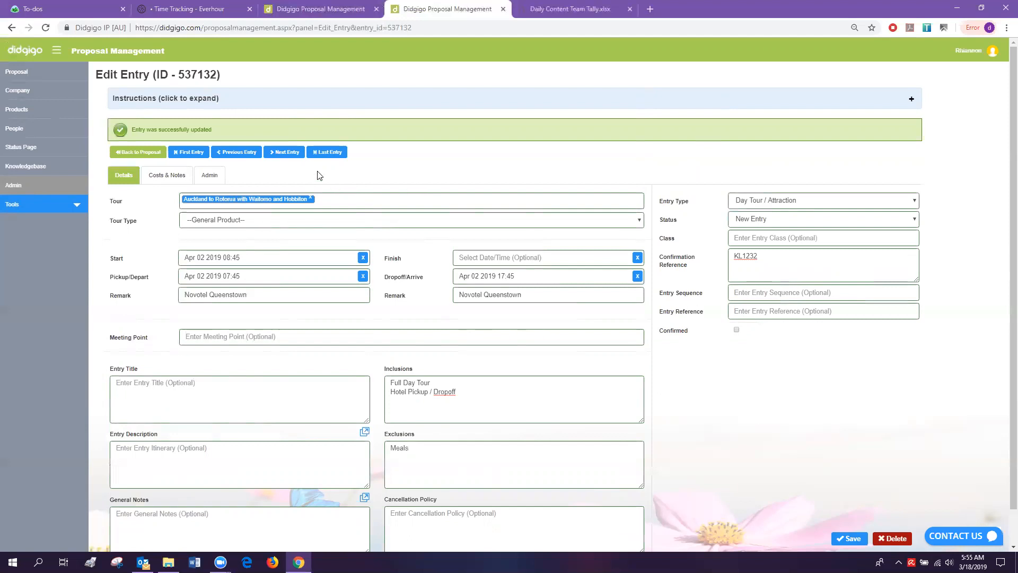
Go on to the custom entry and title it "Day at Leisure".
left_click(295, 155)
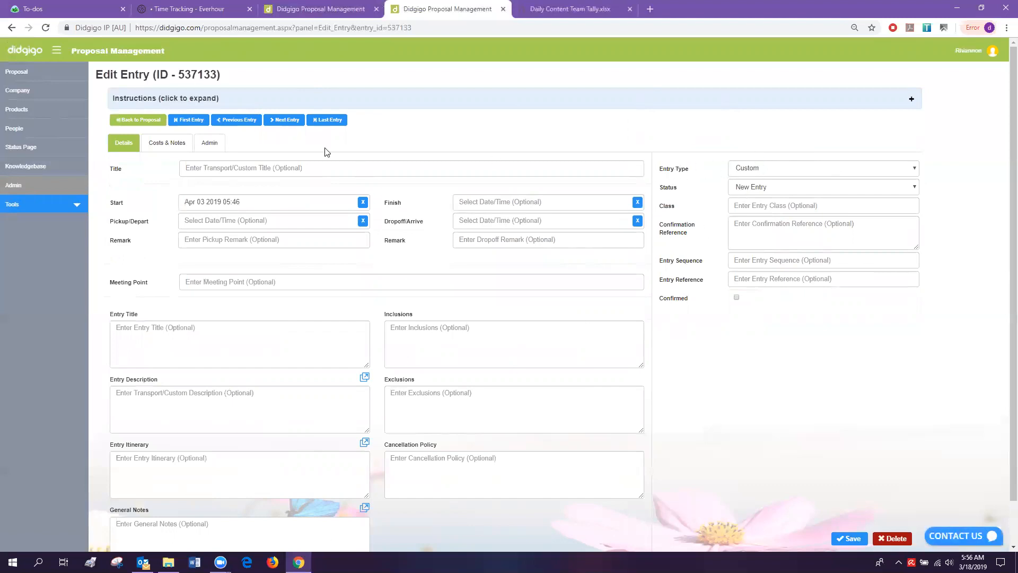
left_click(231, 168)
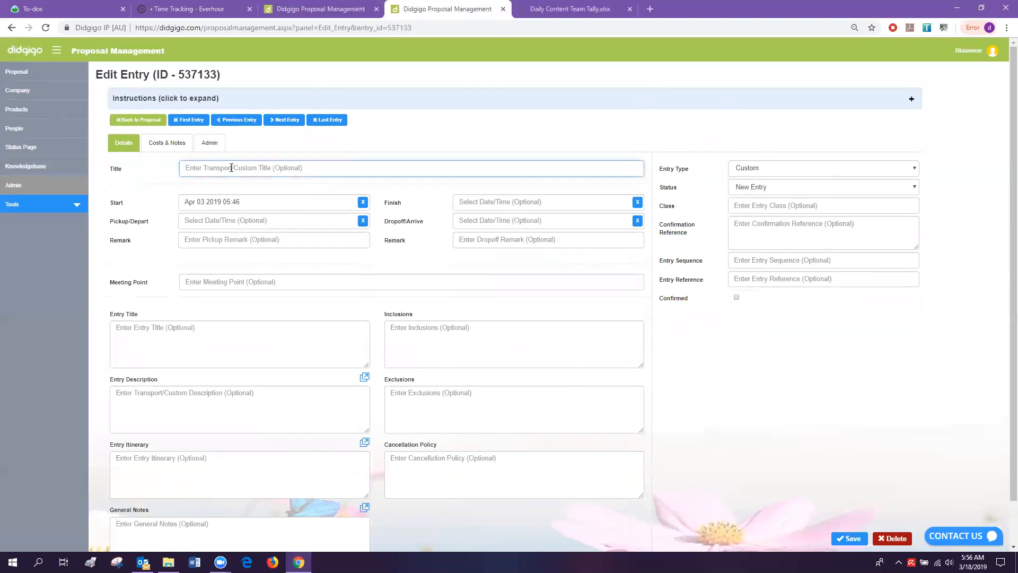
type("Day at Leisure")
Describe the custom entry as "This is a day at leisure" and save it.
scroll(198, 409, "down", 1)
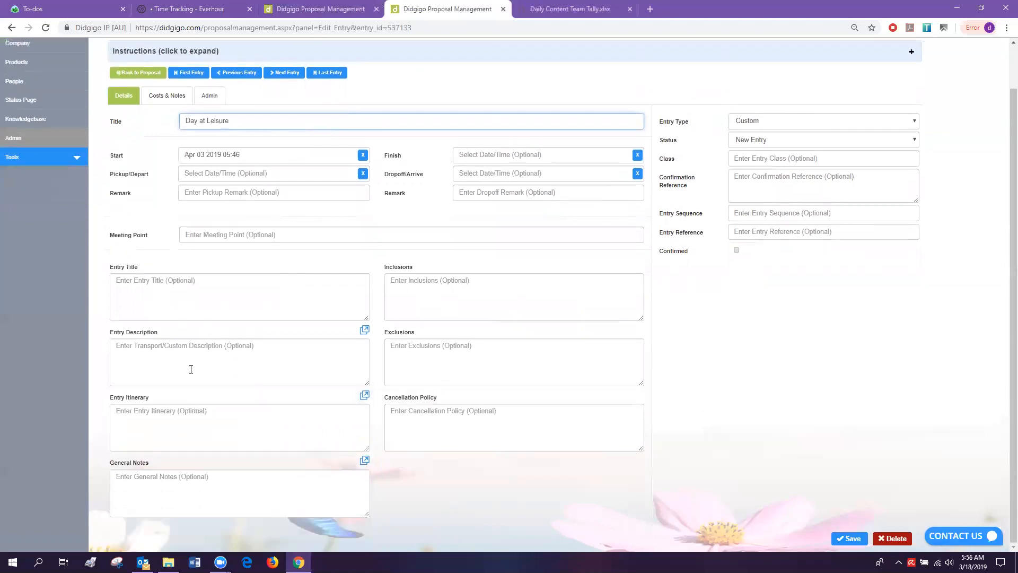
left_click(183, 347)
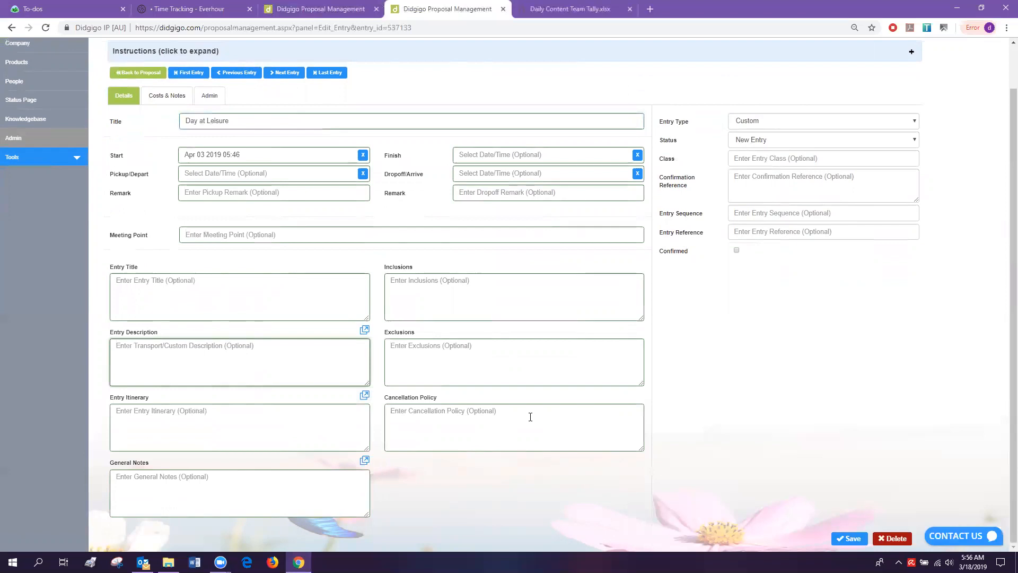
type("This is")
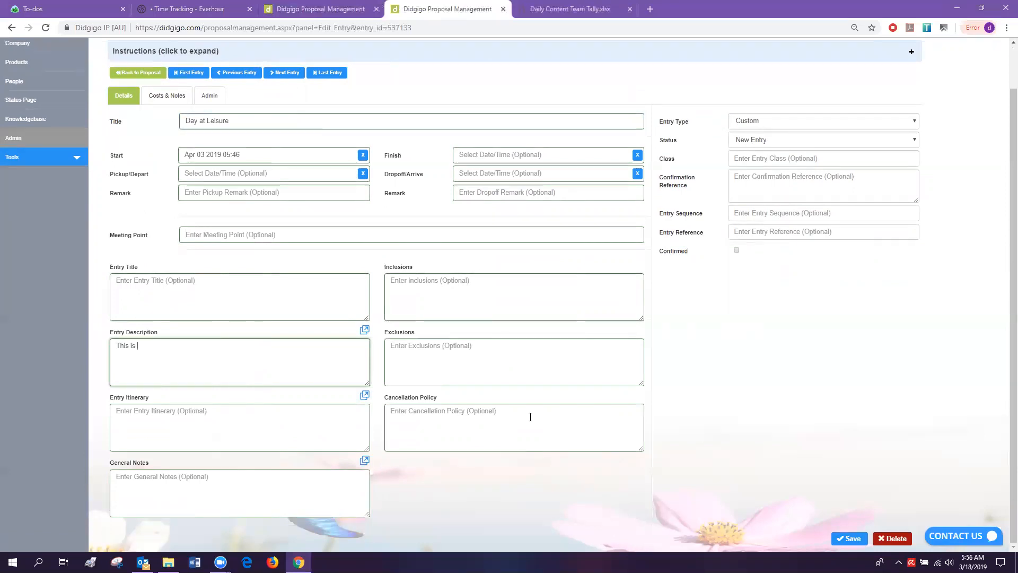
type(" a day at leisure")
left_click(849, 538)
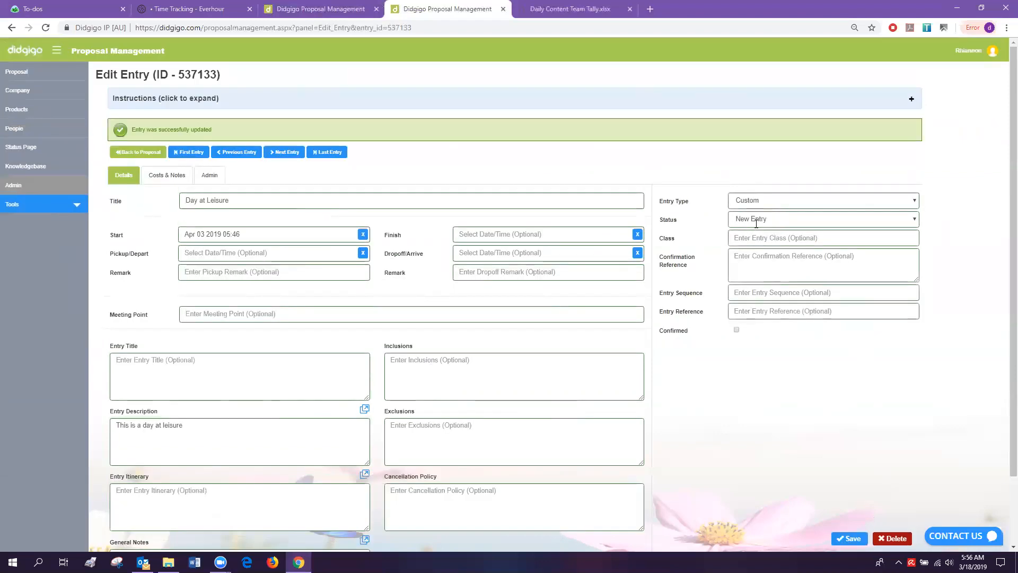
Return to the proposal's list of entries and refresh it to load the saved entry details.
left_click(328, 8)
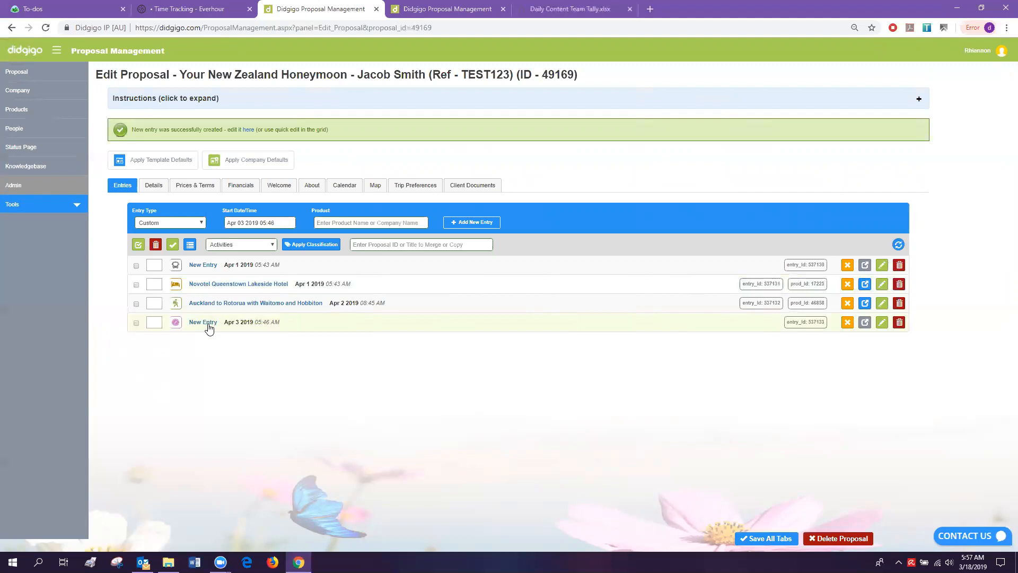
left_click(464, 9)
left_click(334, 9)
left_click(898, 246)
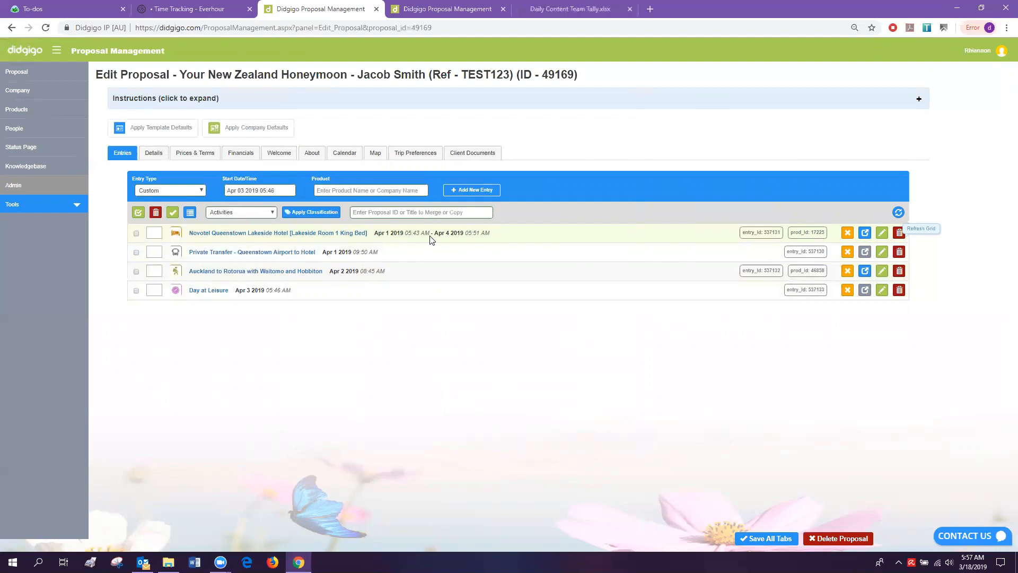
Expand the Private Transfer - Queenstown Airport to Hotel entry and examine its quick-edit fields, including the start date and time.
left_click(262, 257)
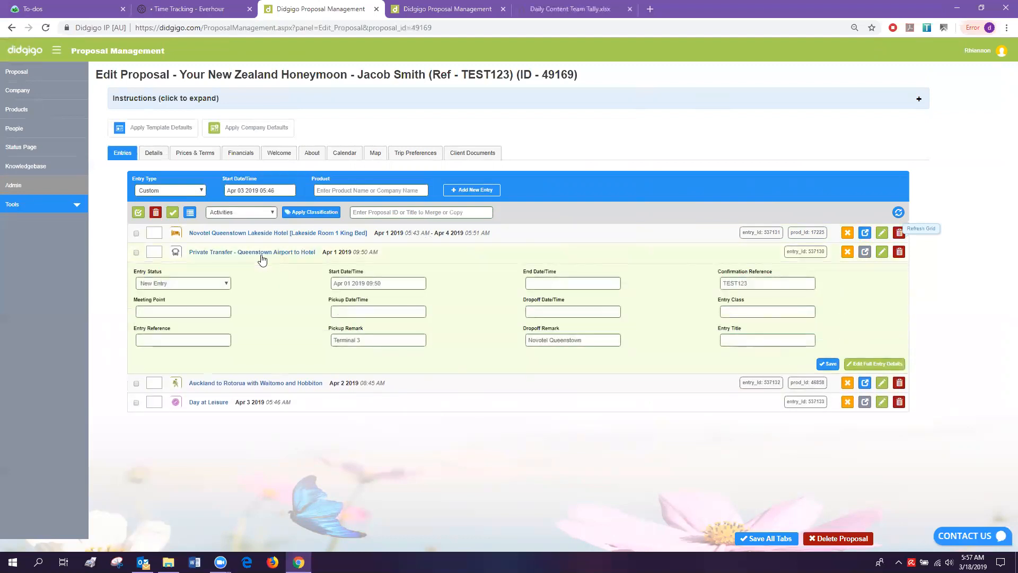
left_click(385, 283)
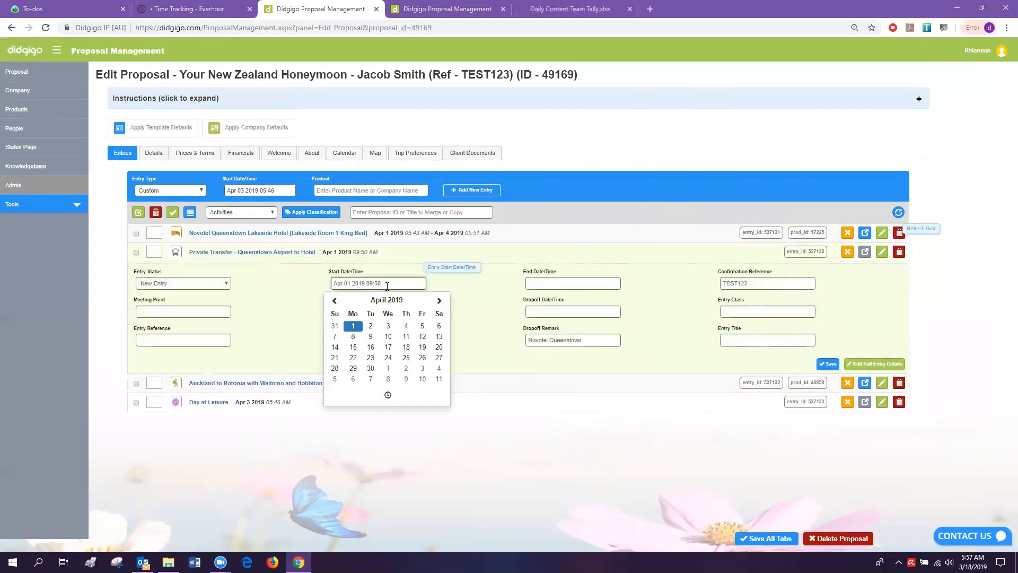
left_click(491, 310)
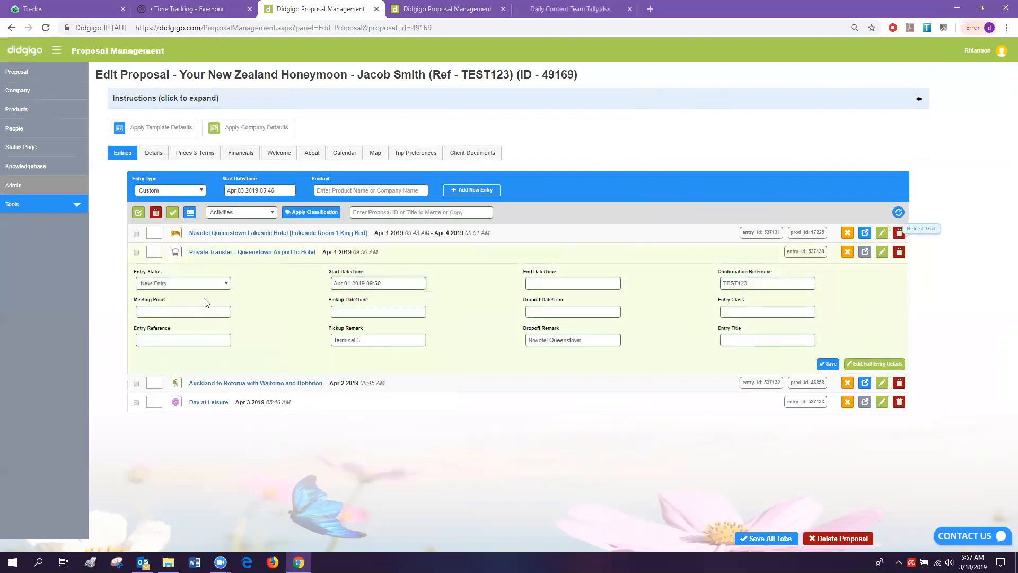
Change the proposal's entry sorting to Entry Sequence and save the proposal details.
left_click(149, 155)
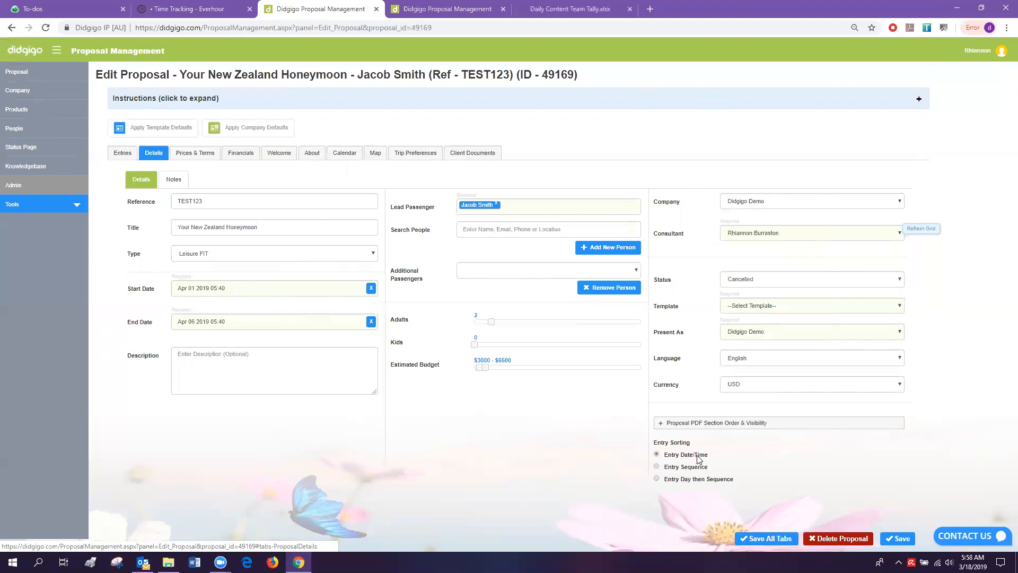
left_click(128, 154)
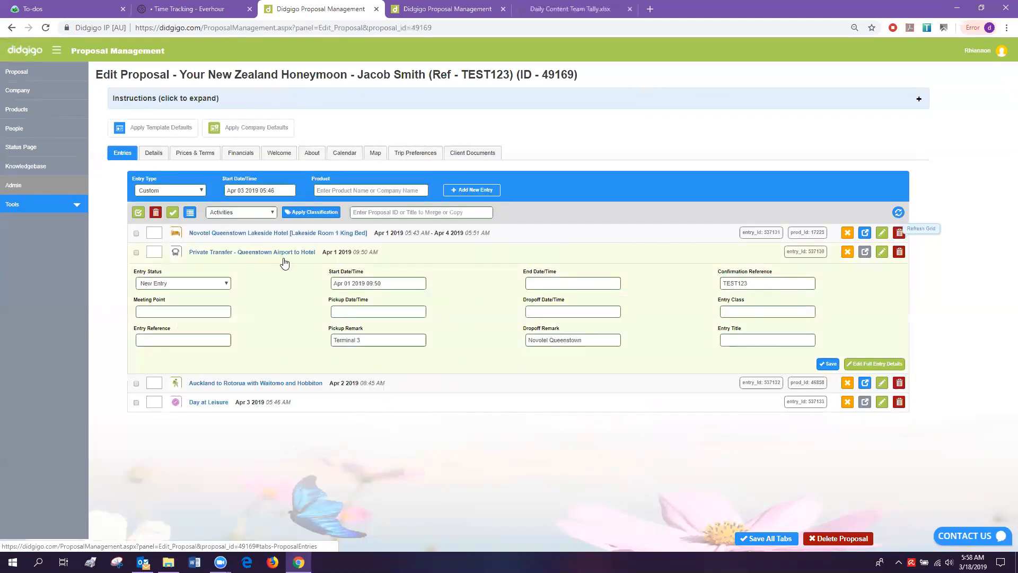
left_click(157, 156)
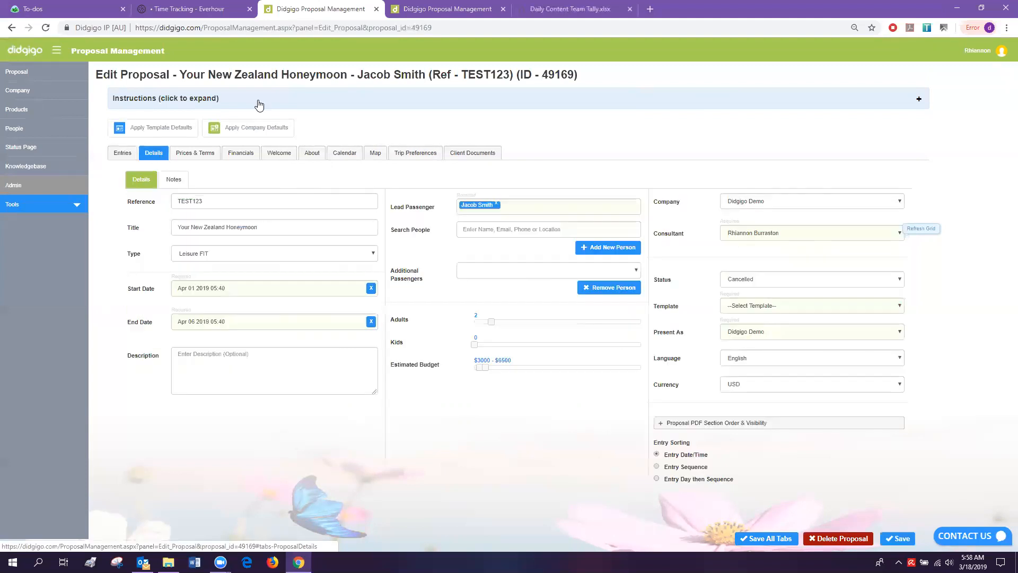
left_click(657, 467)
left_click(902, 539)
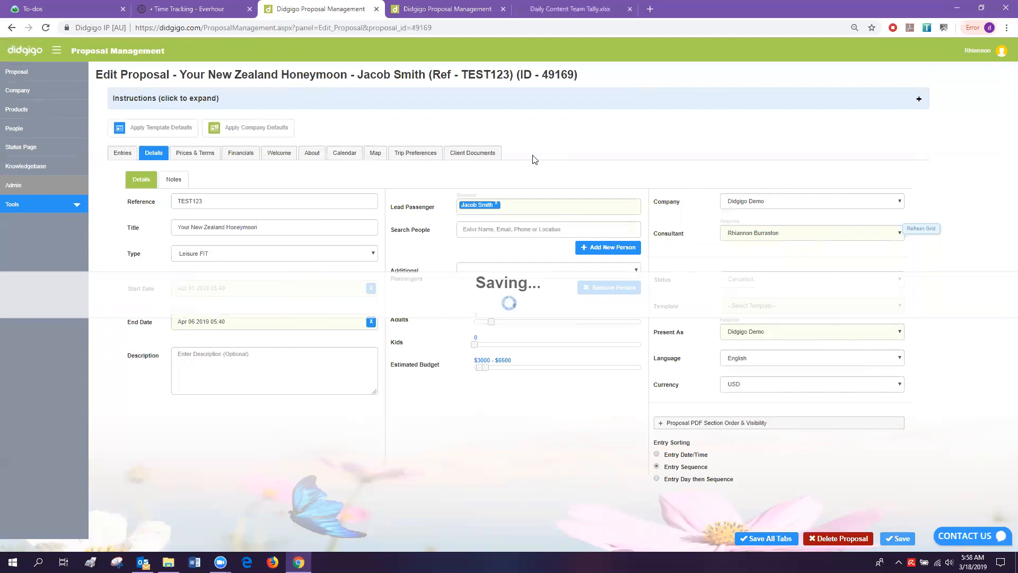
In the entries list, give the Queenstown airport private transfer sequence number 1 and the Novotel Queenstown Lakeside Hotel number 2.
left_click(117, 153)
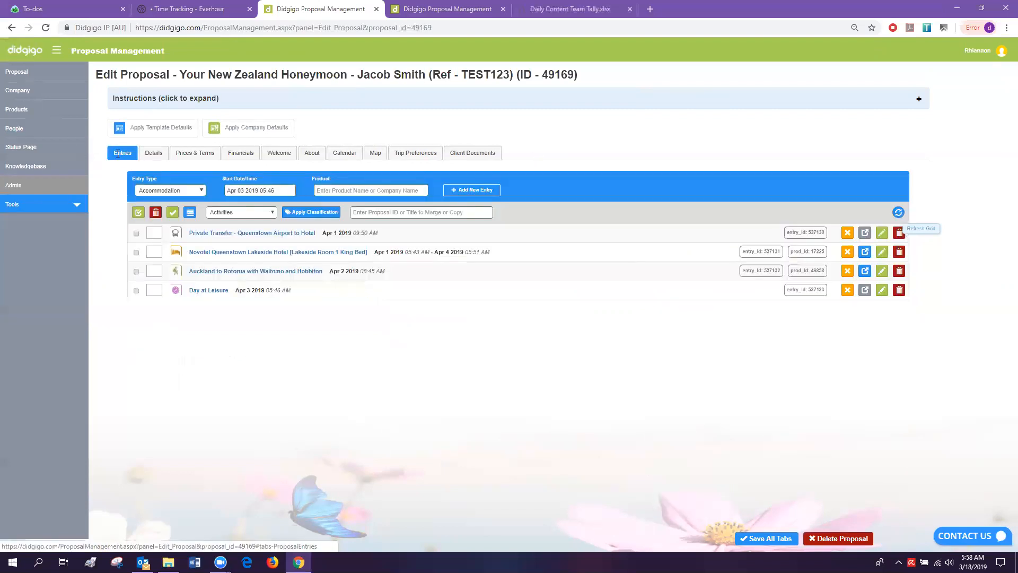
left_click(156, 233)
left_click(156, 253)
left_click(155, 272)
left_click(155, 290)
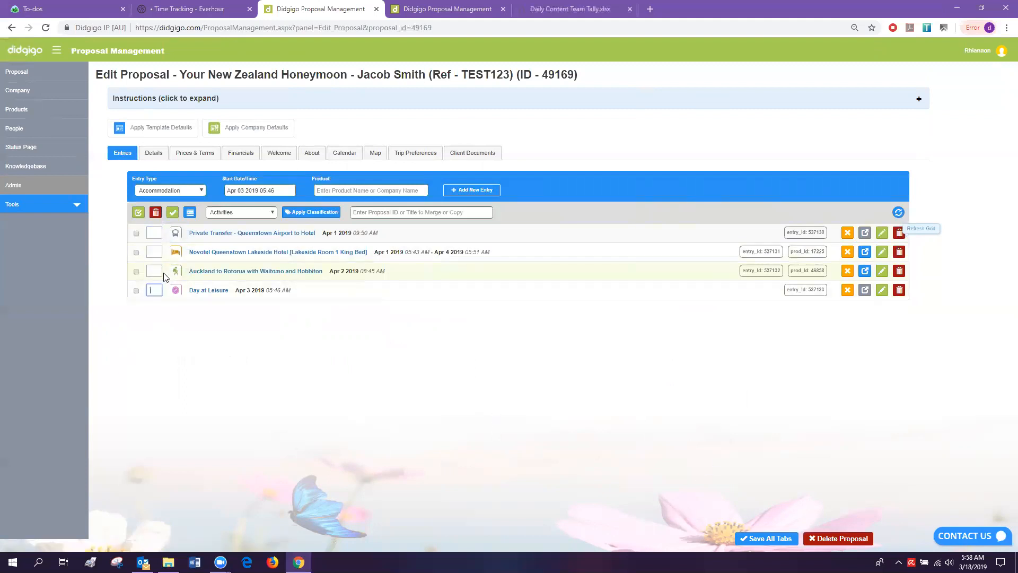
left_click(159, 234)
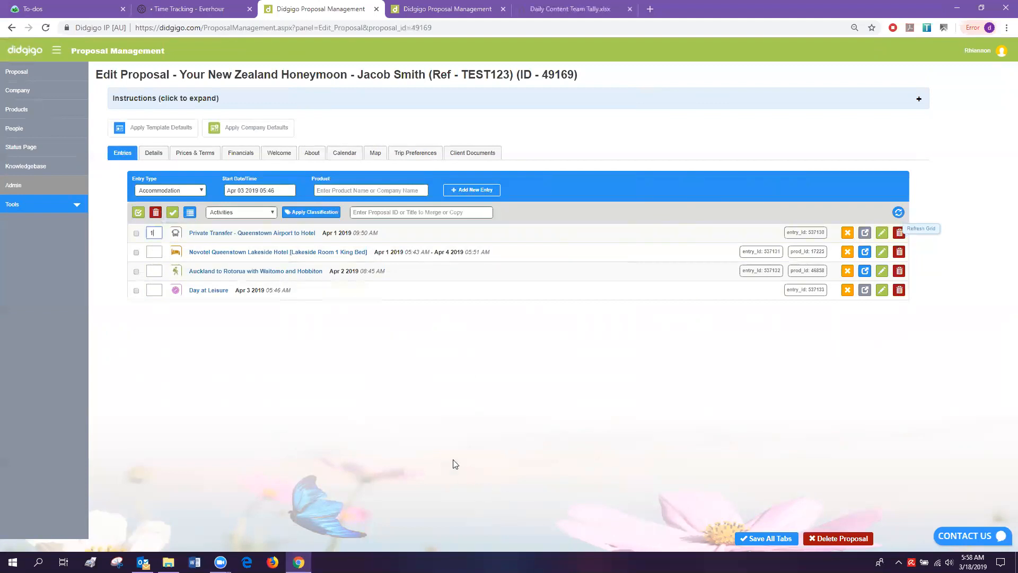
left_click(155, 252)
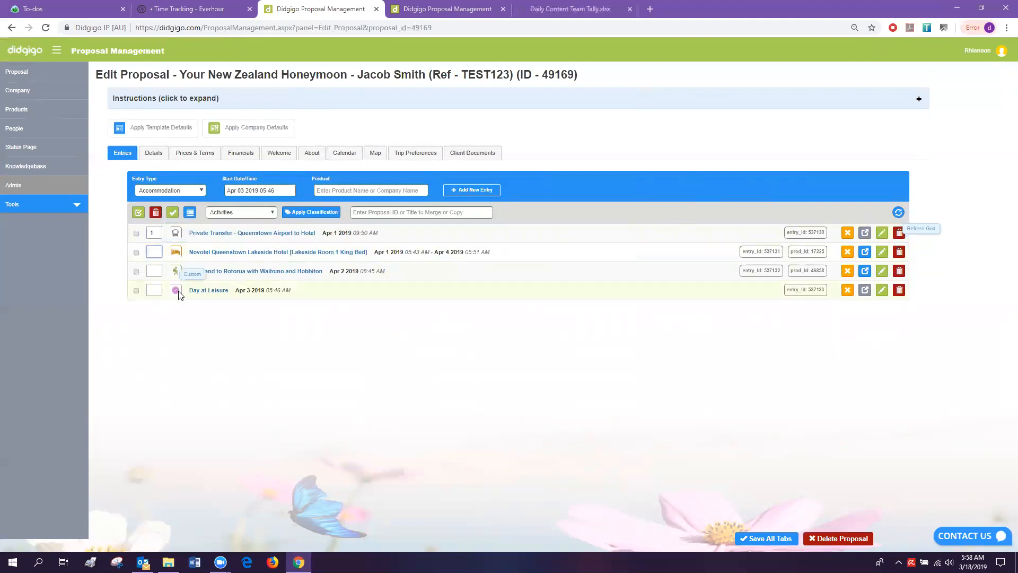
type("2")
Give Day at Leisure sequence number 3 and the Auckland to Rotorua tour number 4, and update the entry sequences.
left_click(156, 272)
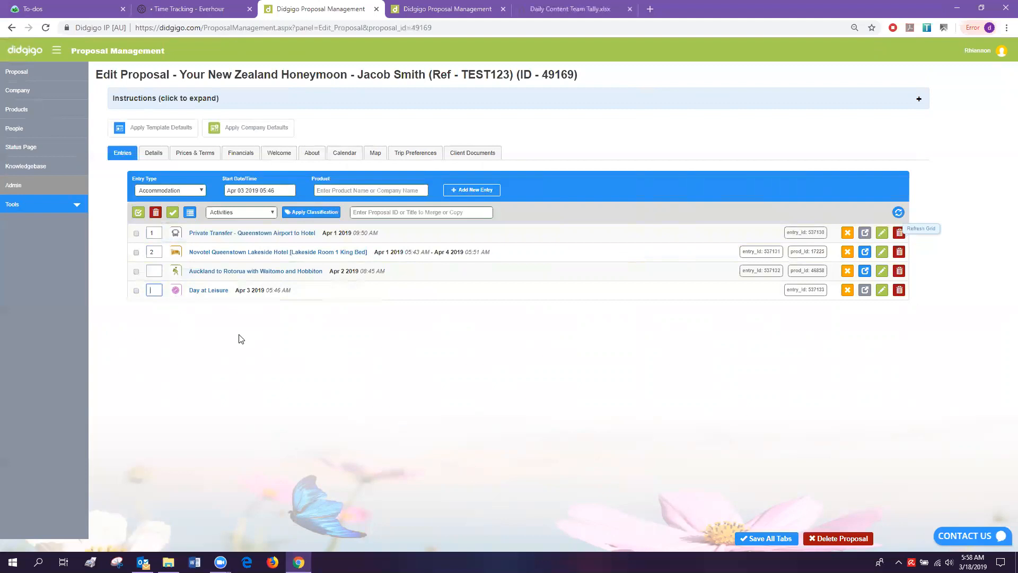
type("3")
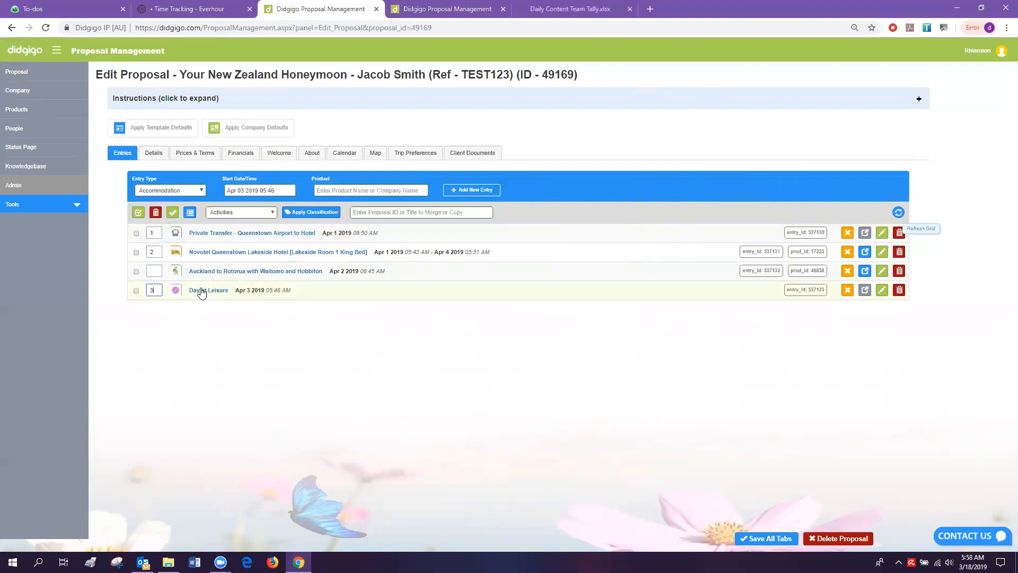
left_click(156, 271)
type("4")
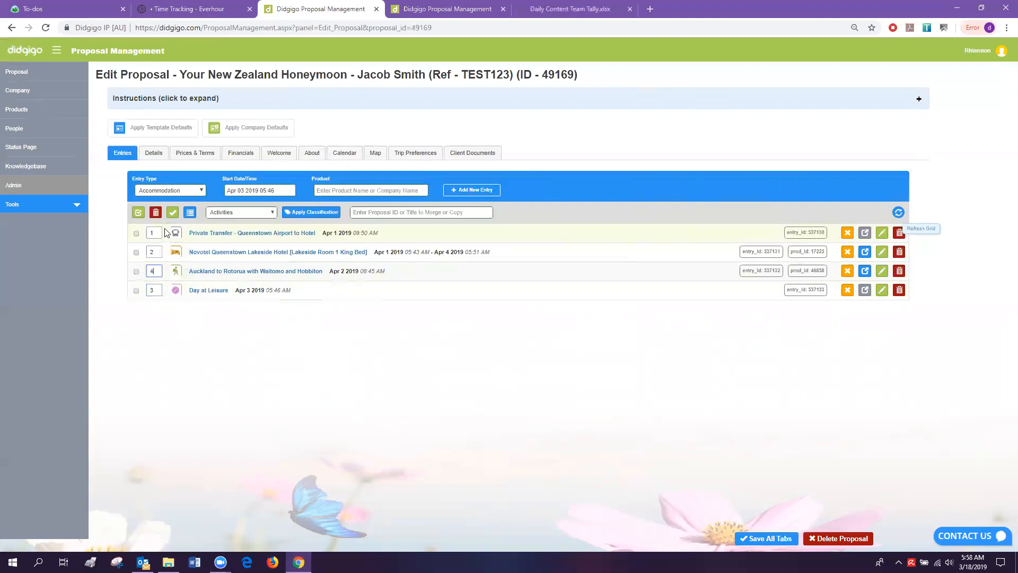
left_click(190, 213)
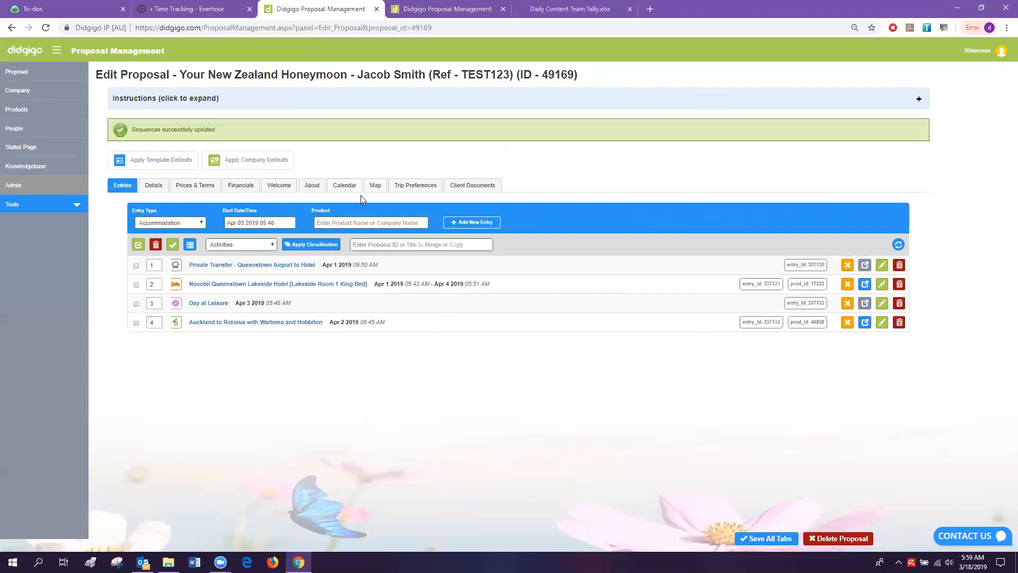
In the proposal details, search for the travelling companion by first name and add the matching person as an additional passenger.
left_click(155, 186)
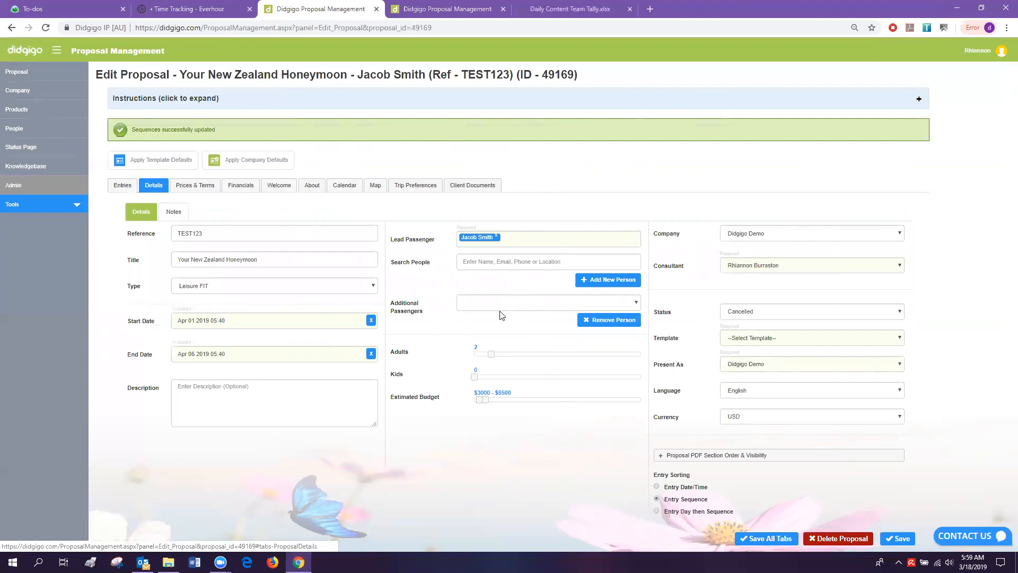
left_click(502, 259)
type("Jacinta")
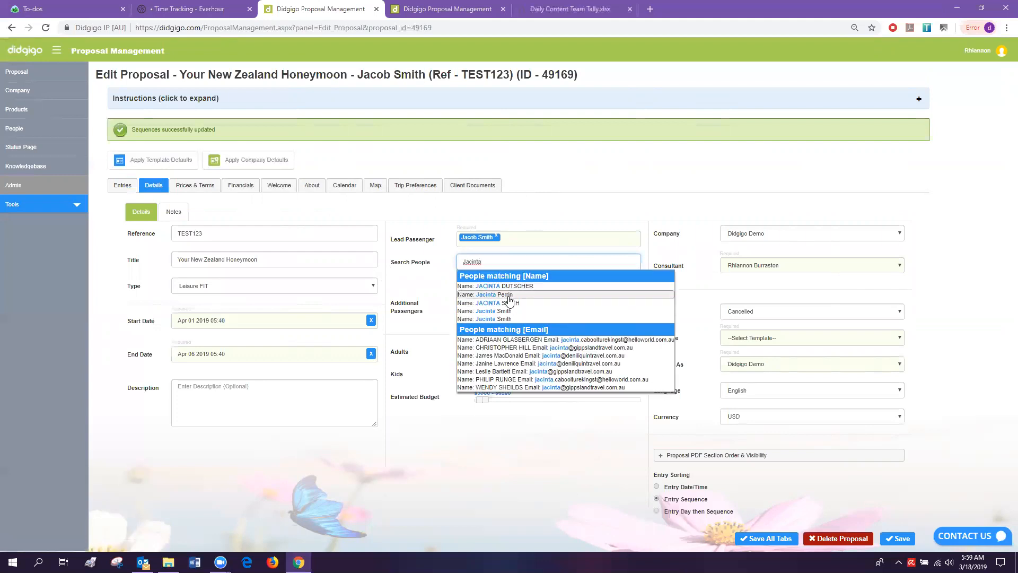
left_click(511, 314)
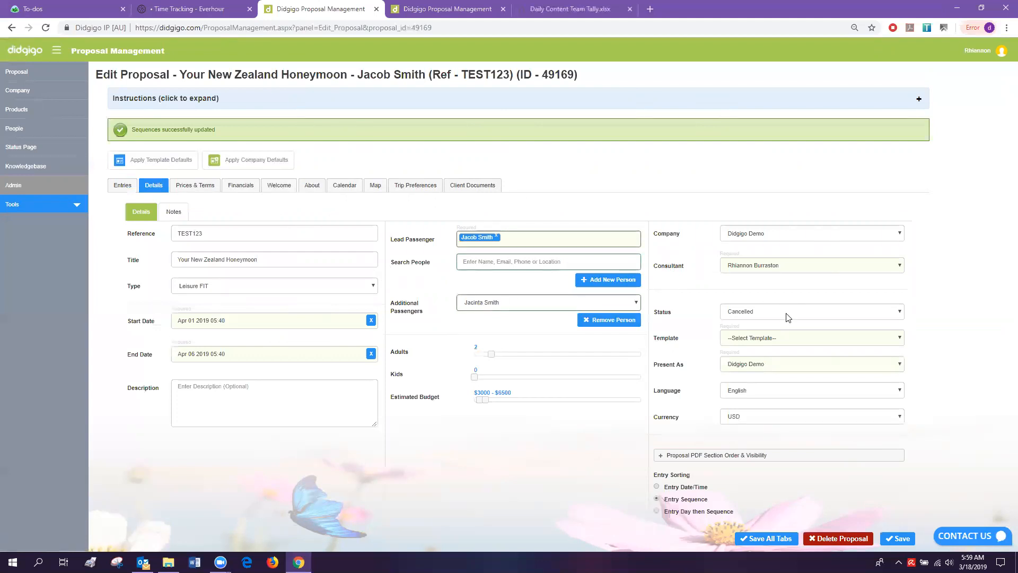
Set the proposal template to Modern Template - Didgigo Demo, save the details, and apply the template defaults.
left_click(778, 338)
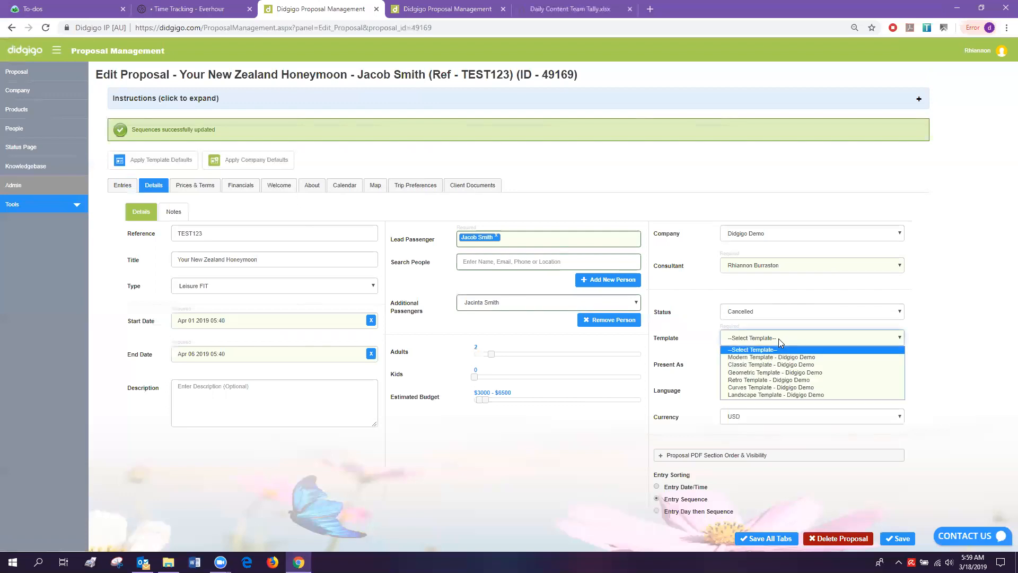
left_click(775, 357)
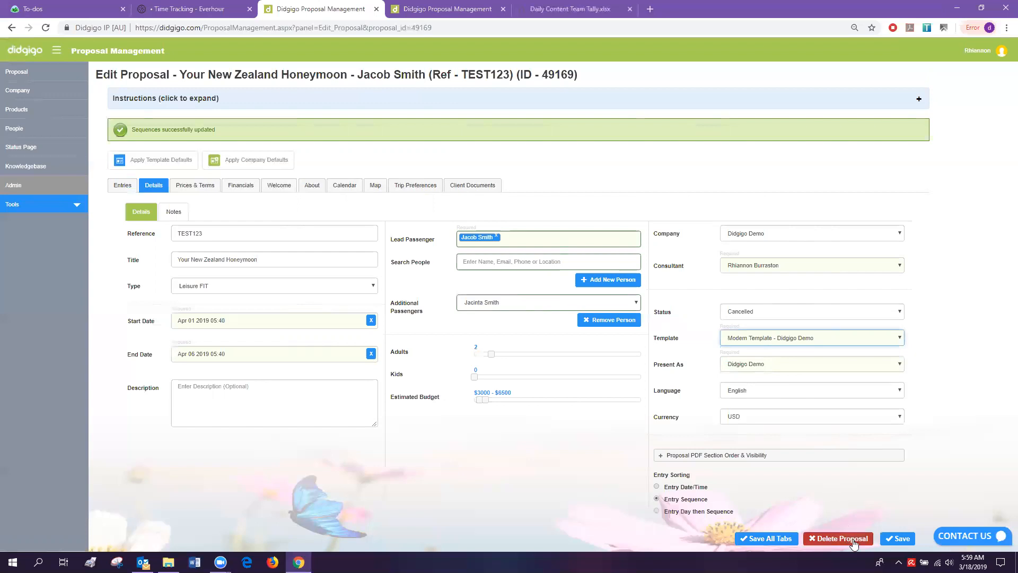
left_click(896, 539)
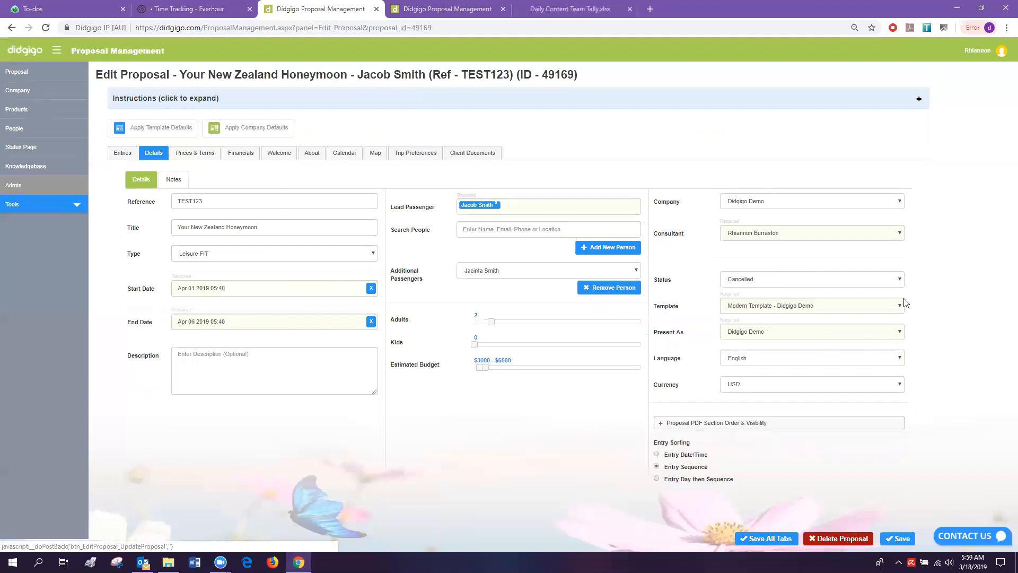
left_click(163, 132)
left_click(557, 96)
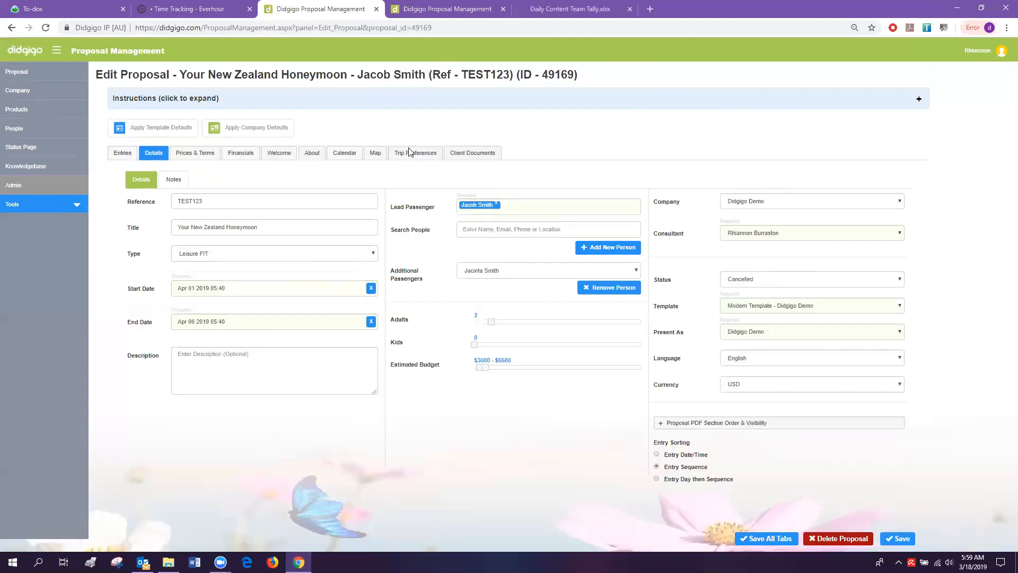
Set the package price in the price heading to $4,500 and save the proposal's price text.
left_click(186, 154)
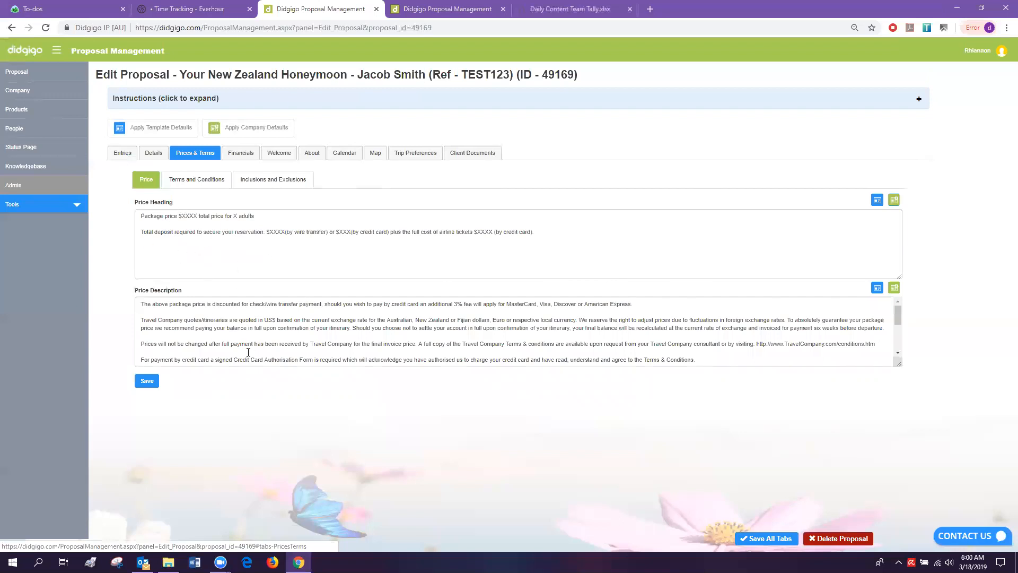
double_click(194, 215)
type("4,500")
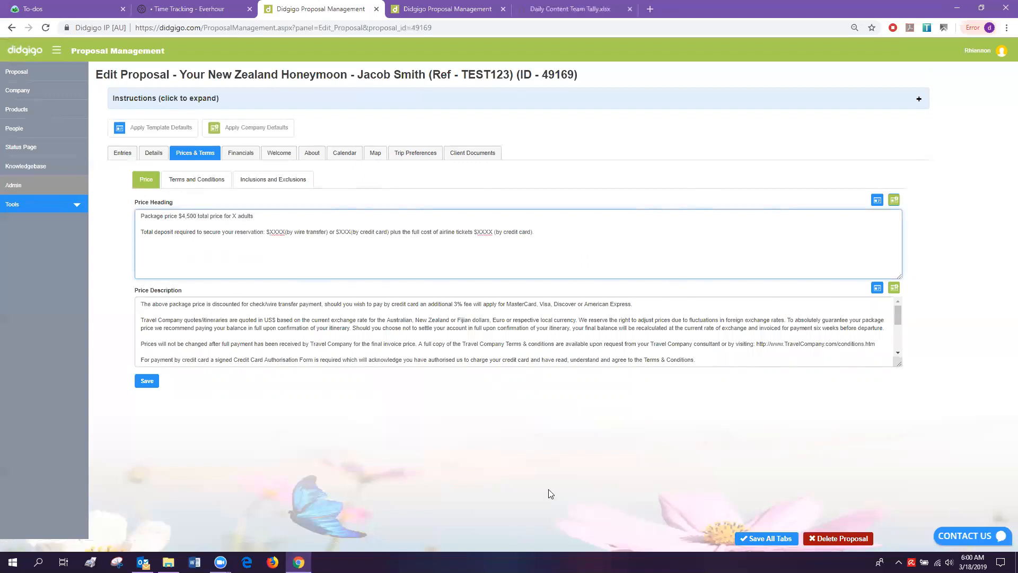
double_click(275, 232)
left_click_drag(897, 318, 729, 304)
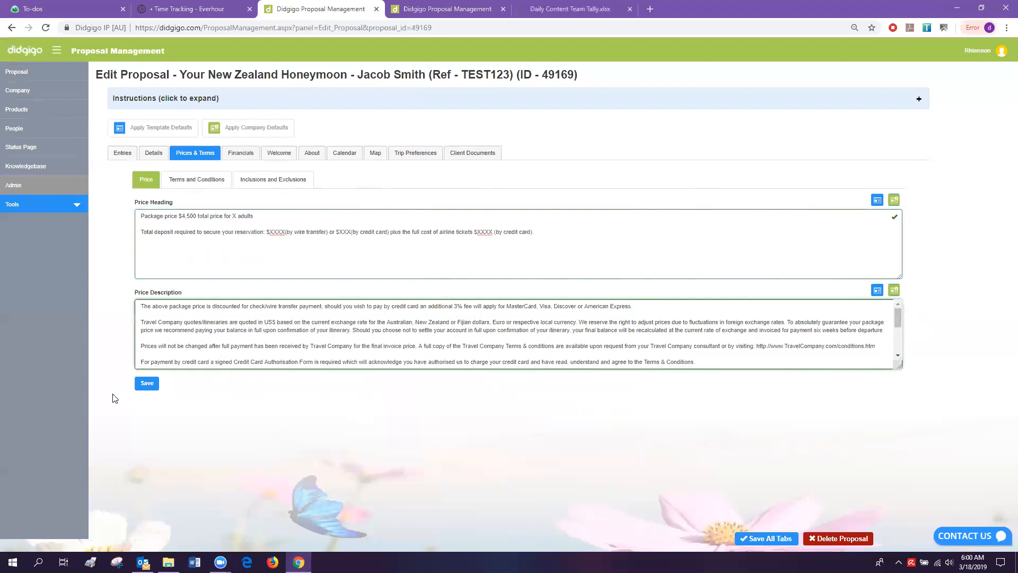
left_click(151, 385)
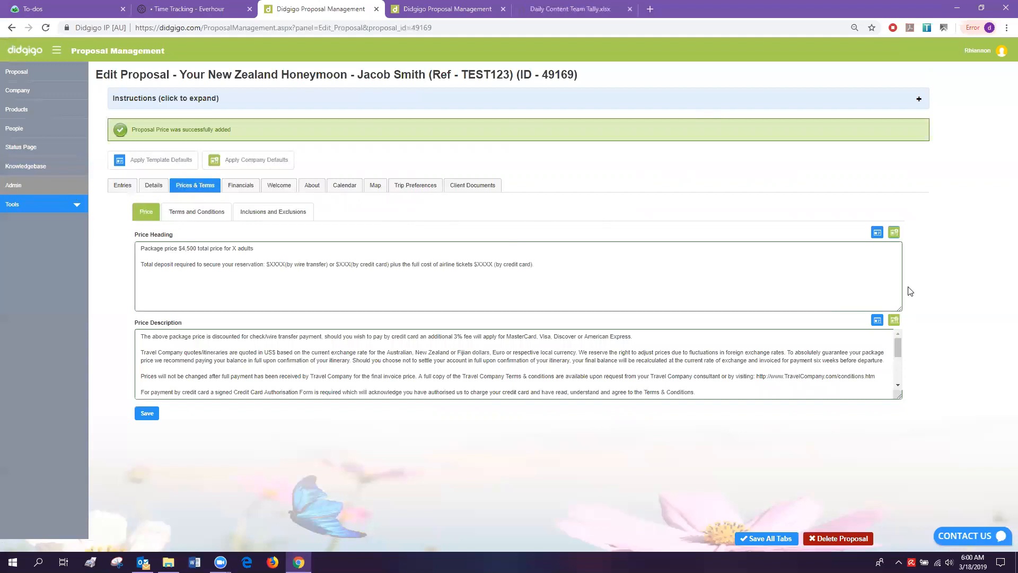
Check the proposal's financials, and set the recently used mountain lake photo as the welcome image.
left_click(242, 185)
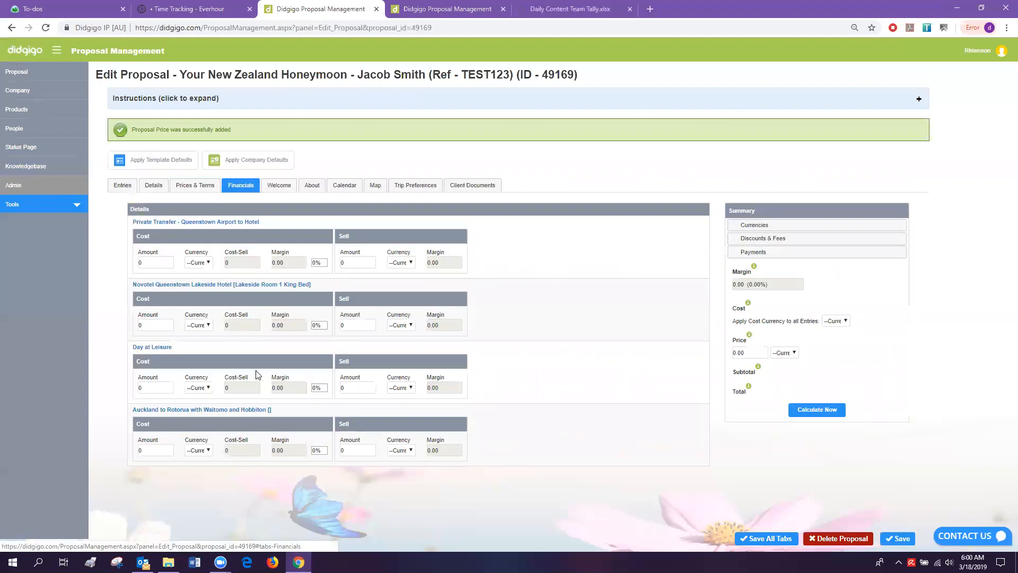
left_click(285, 189)
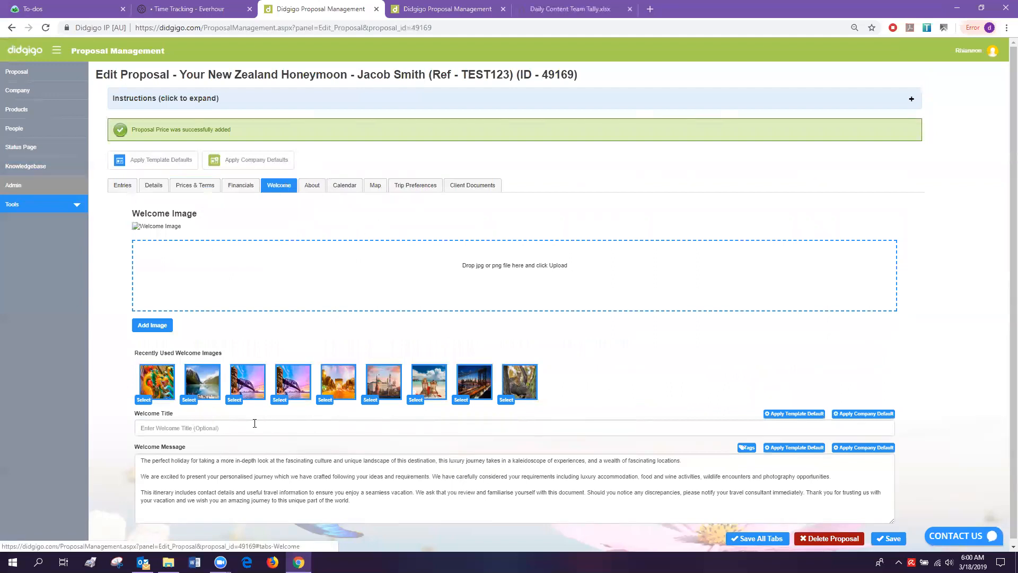
left_click(189, 400)
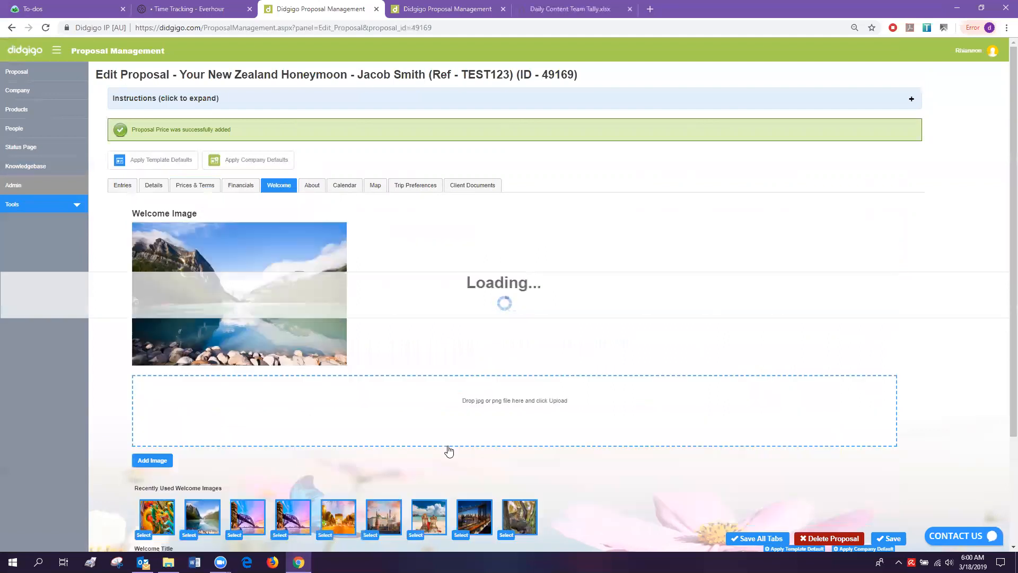
scroll(449, 451, "down", 2)
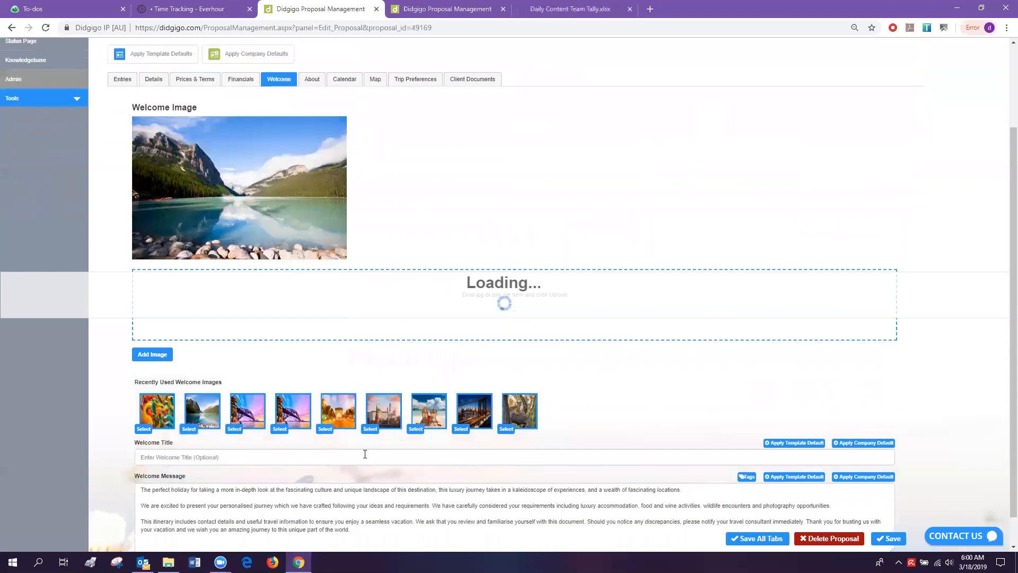
scroll(260, 452, "down", 1)
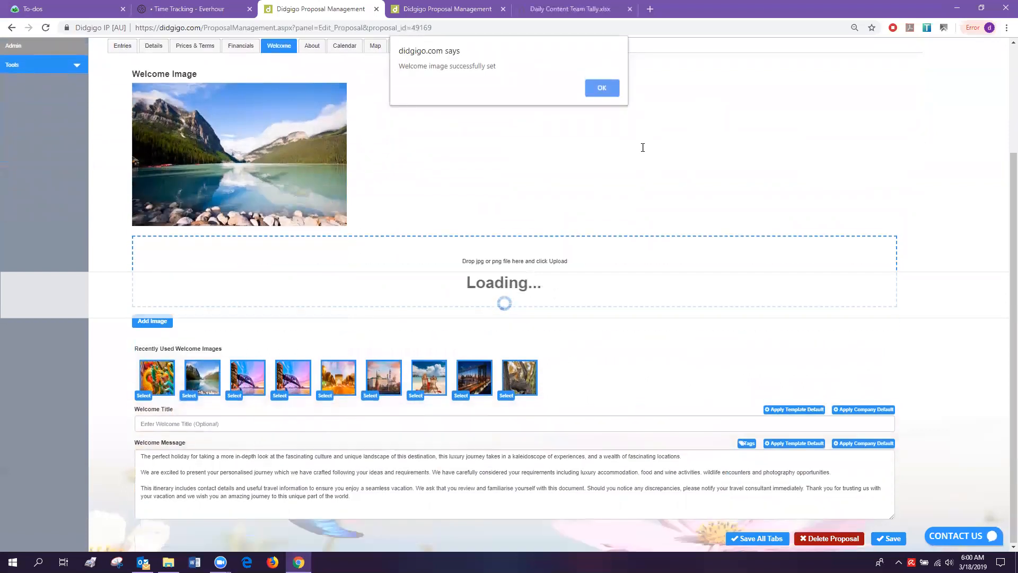
left_click(601, 94)
Title the welcome "Your New Zealand Honeymoon", add "Have a great trip!" to the end of the welcome message, and save.
left_click(199, 420)
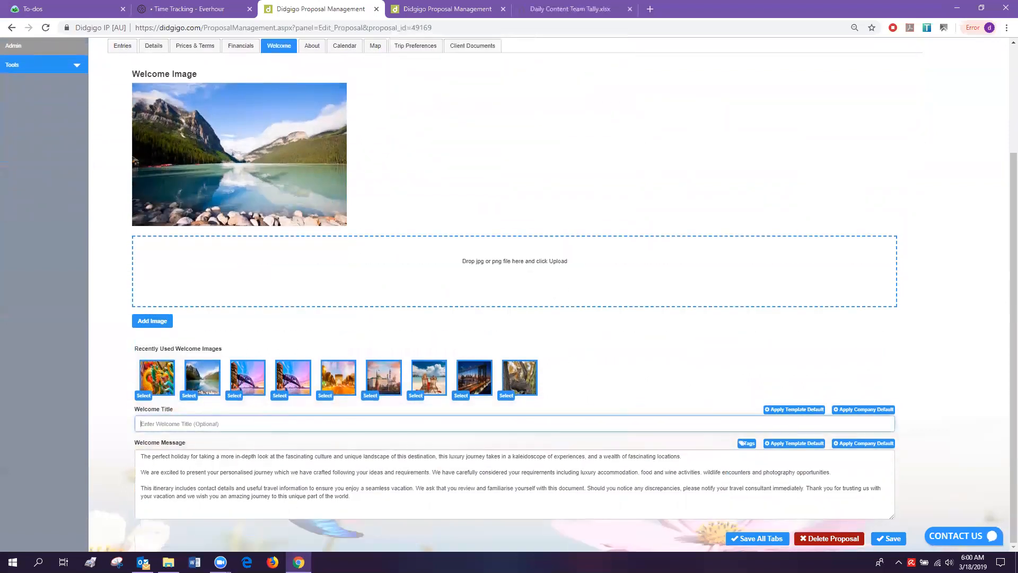
type("Your New Zealand Honeymo")
left_click(397, 514)
type("Have a great trip!")
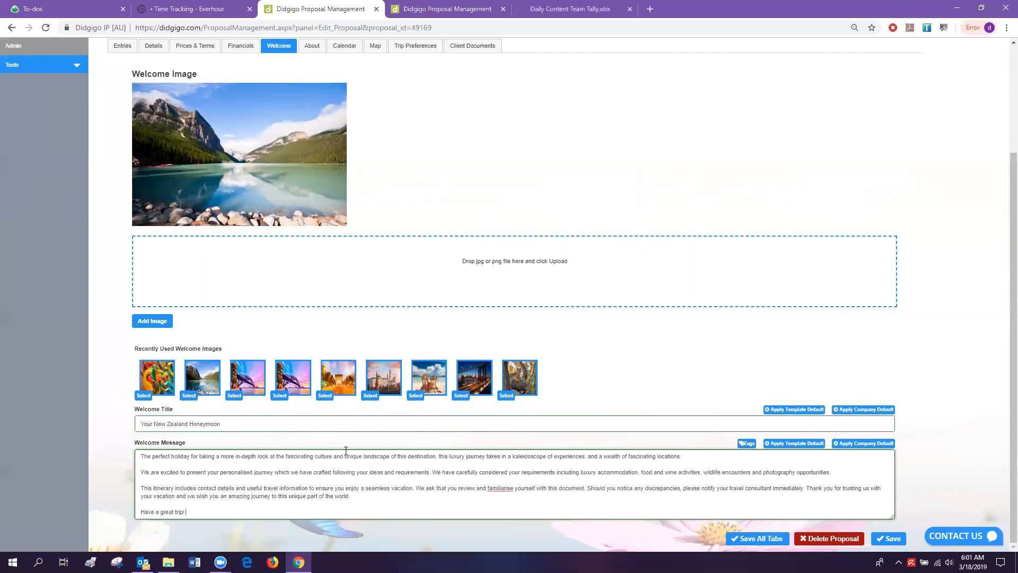
left_click(889, 538)
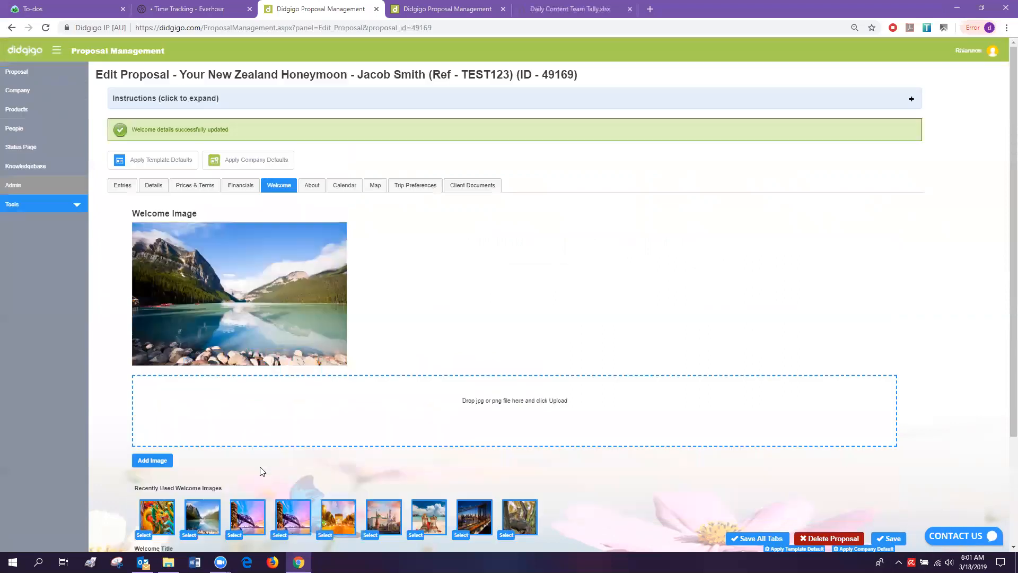
scroll(298, 413, "down", 3)
Examine the proposal's About text section and its calendar in month and list views.
left_click(312, 185)
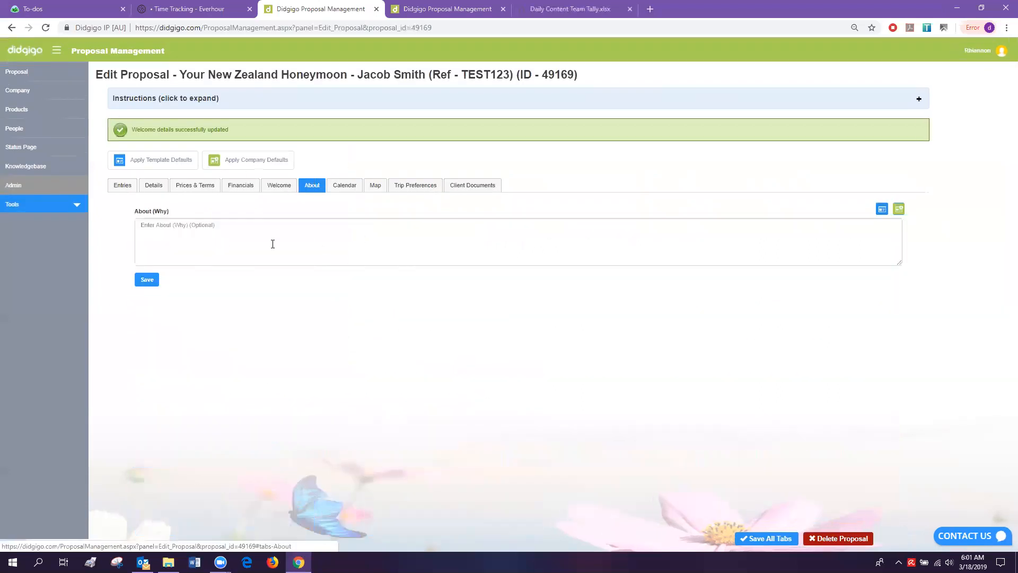
left_click(349, 185)
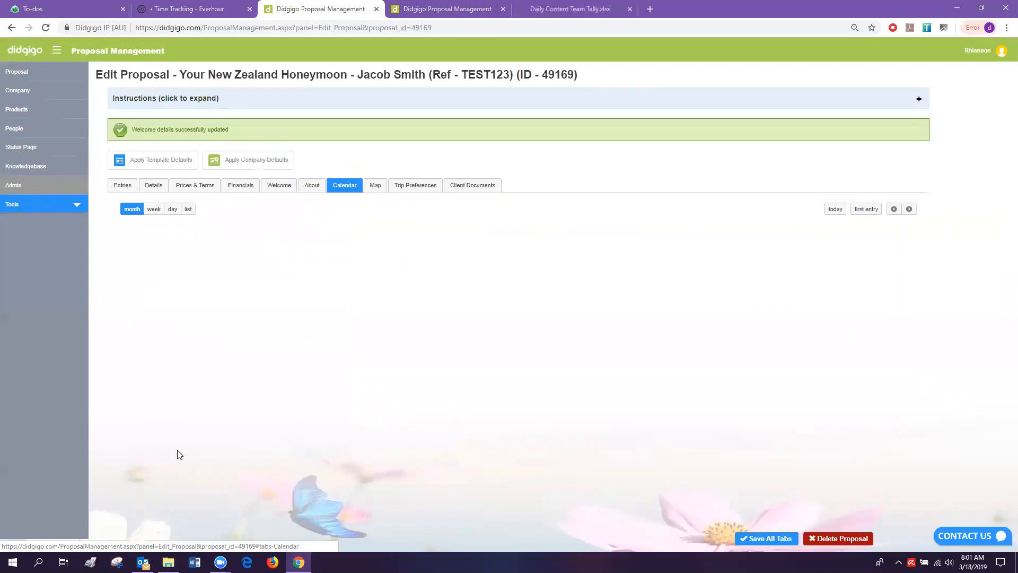
left_click(866, 209)
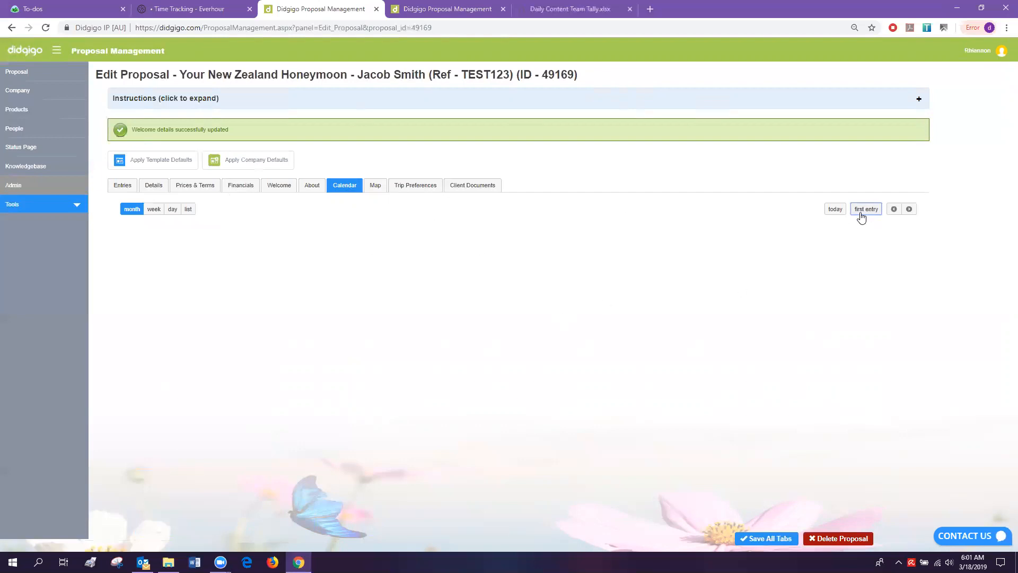
left_click(836, 210)
scroll(590, 373, "down", 2)
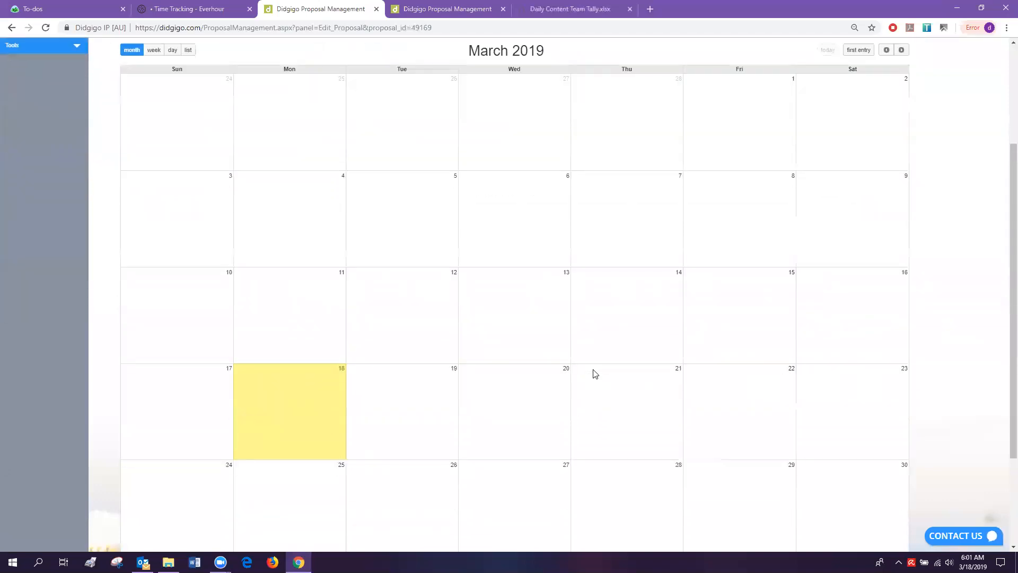
scroll(333, 287, "up", 2)
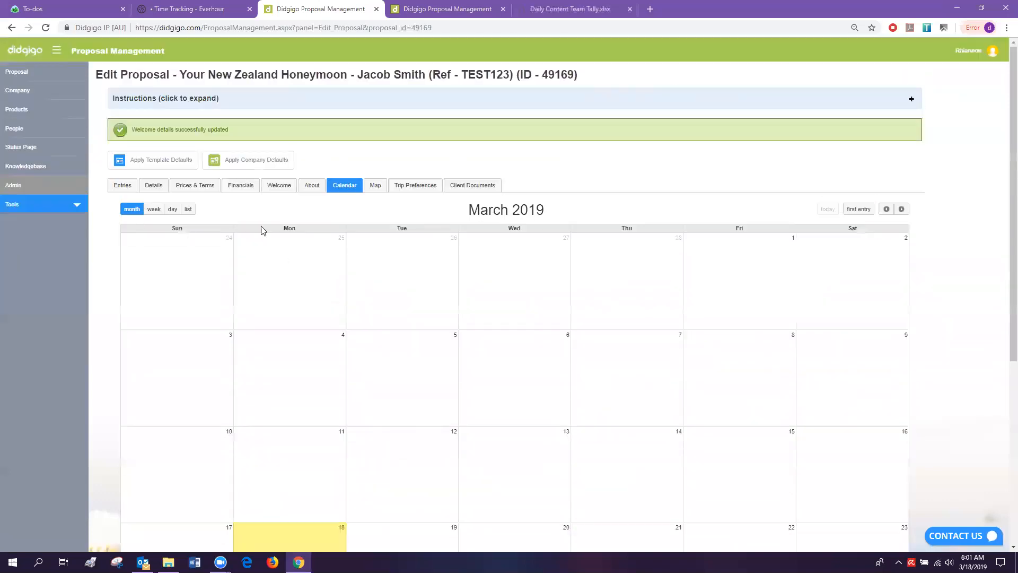
left_click(189, 209)
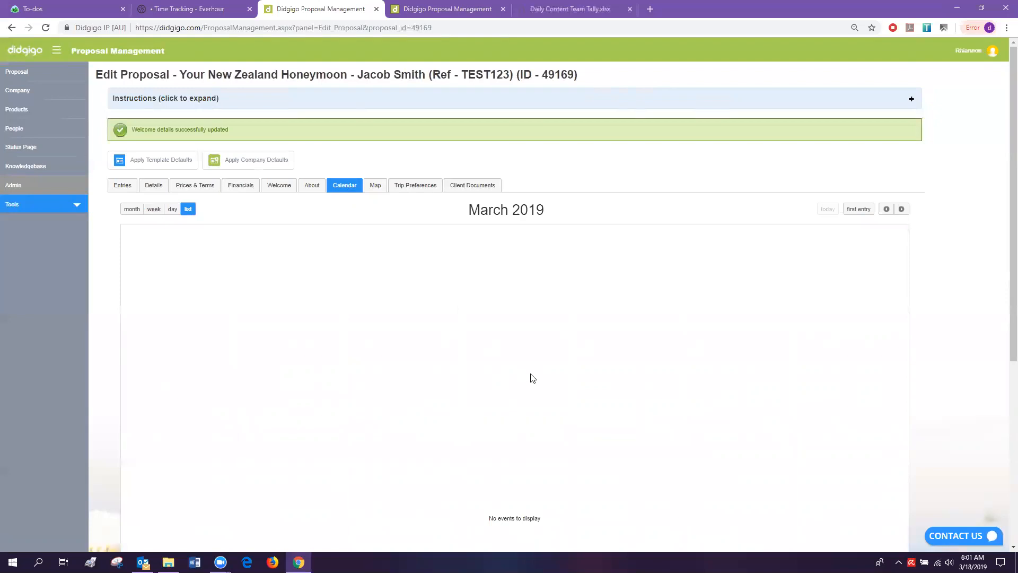
scroll(460, 279, "down", 5)
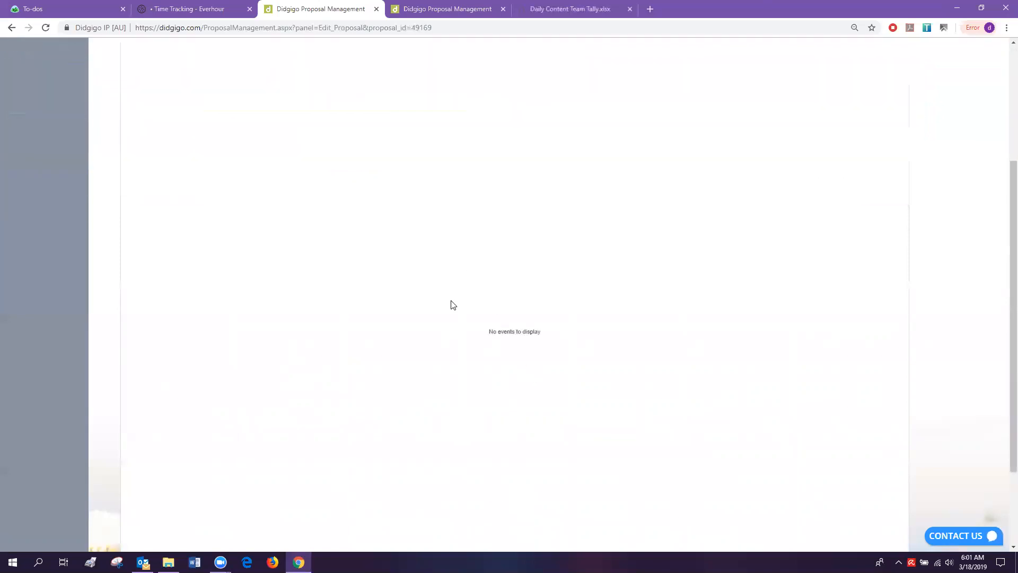
scroll(406, 297, "up", 5)
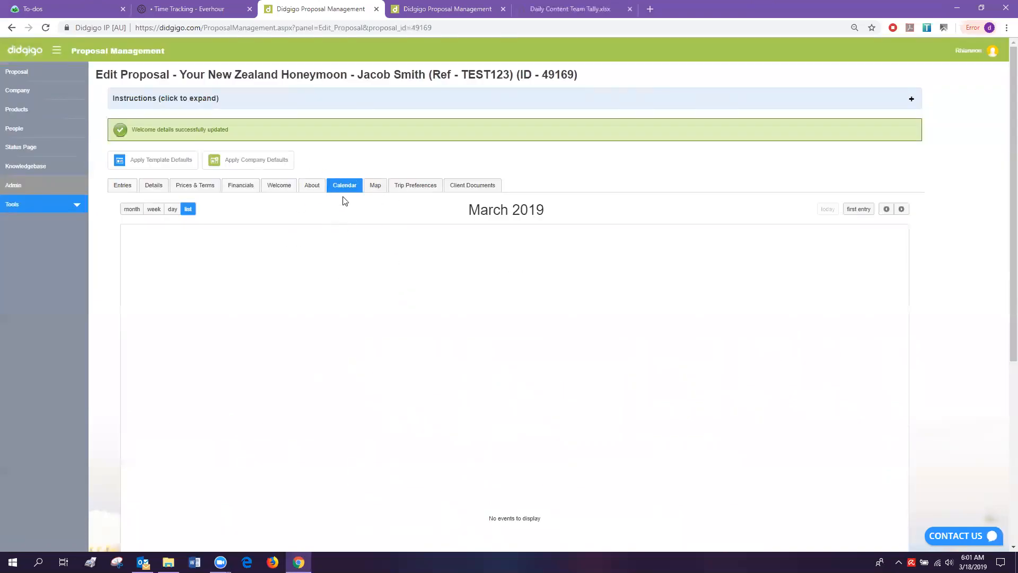
Load and save the proposal map, and examine the details of the Novotel Queenstown Lakeside Hotel marker.
left_click(375, 186)
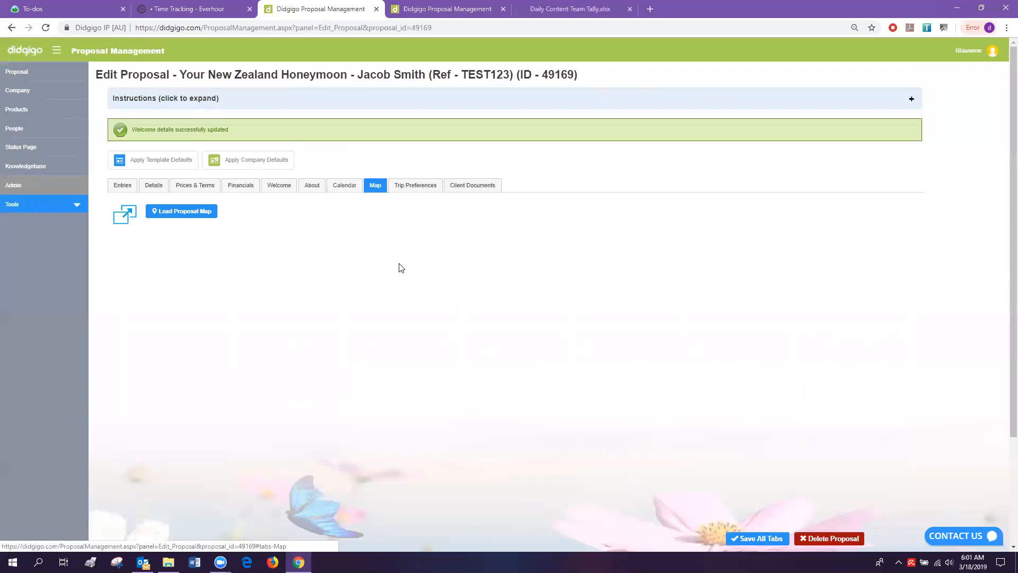
left_click(171, 215)
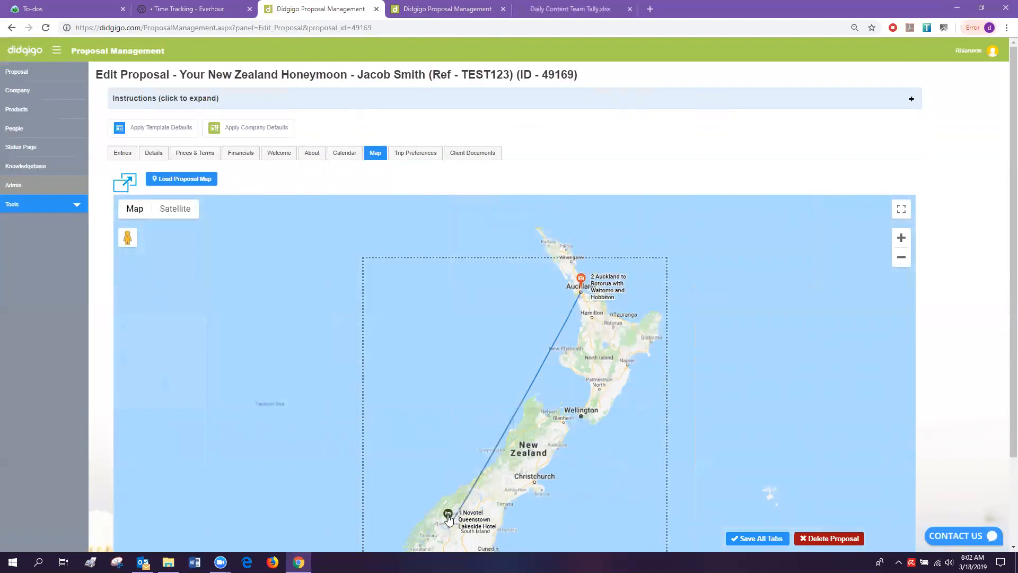
scroll(1002, 272, "down", 3)
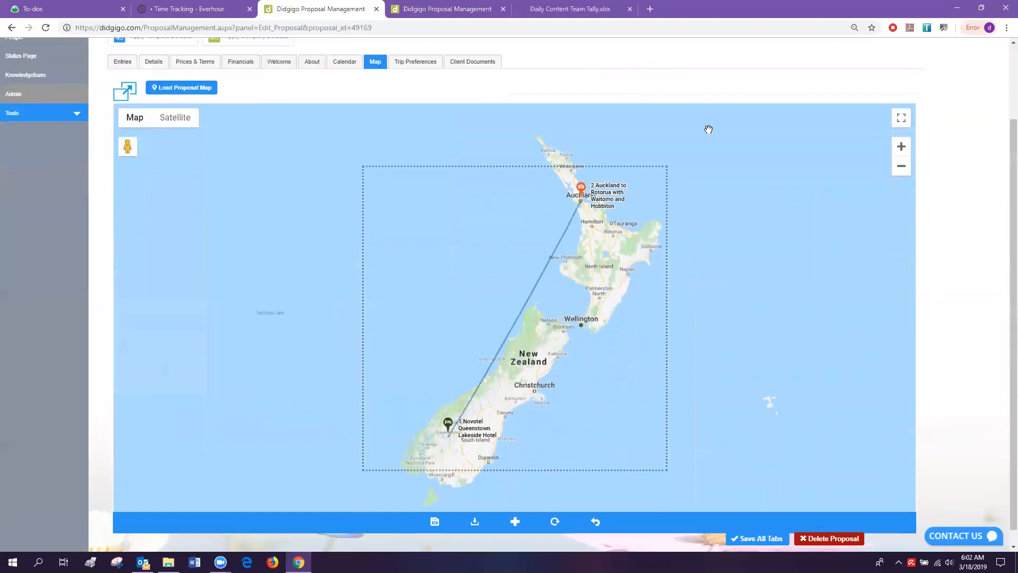
left_click(434, 525)
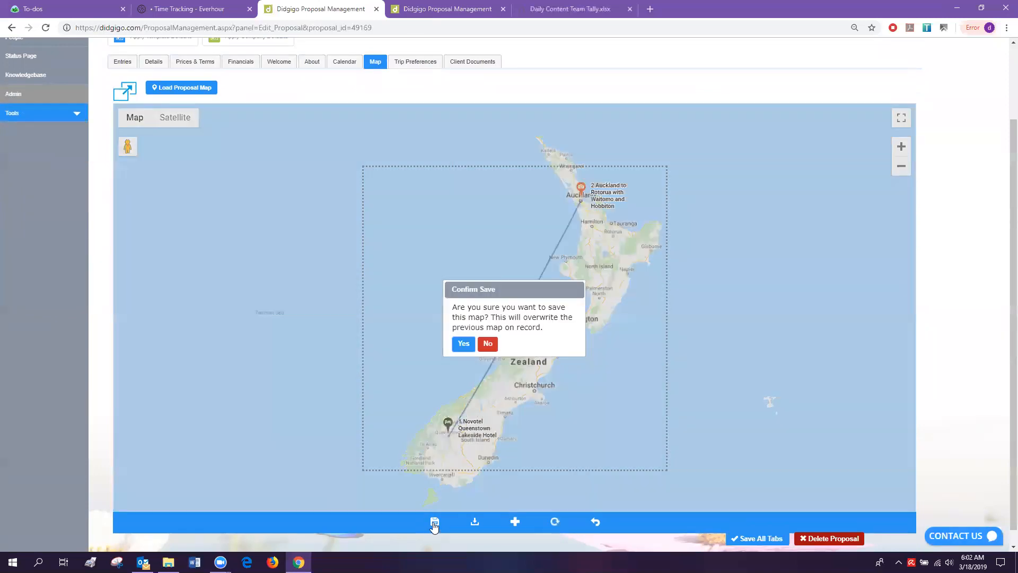
left_click(460, 342)
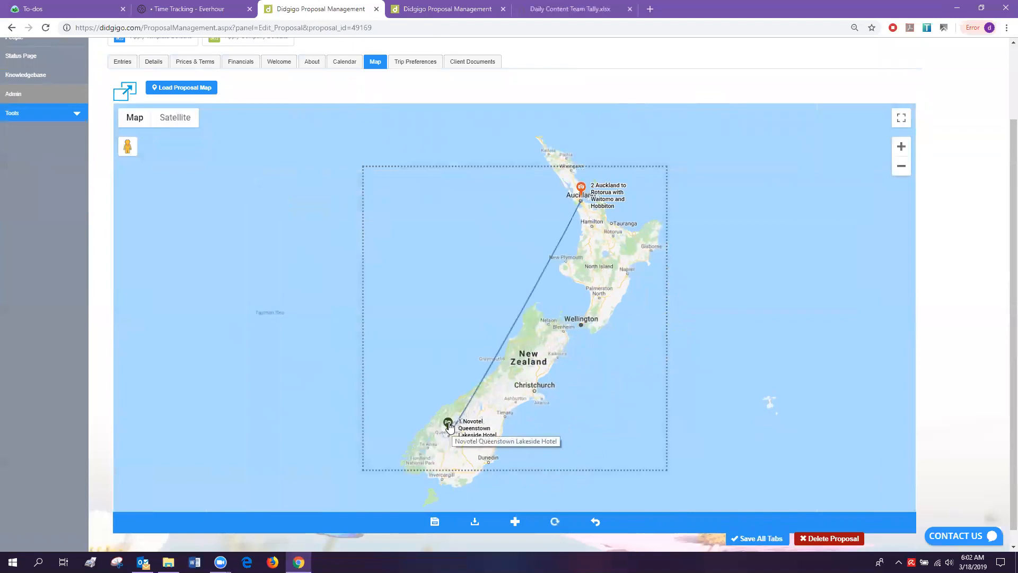
left_click(448, 425)
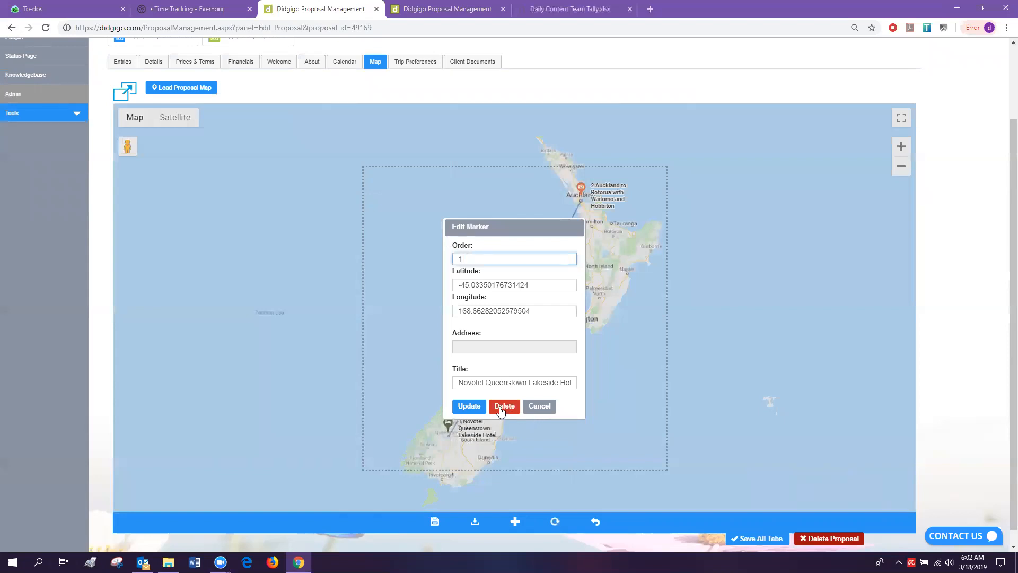
left_click(539, 405)
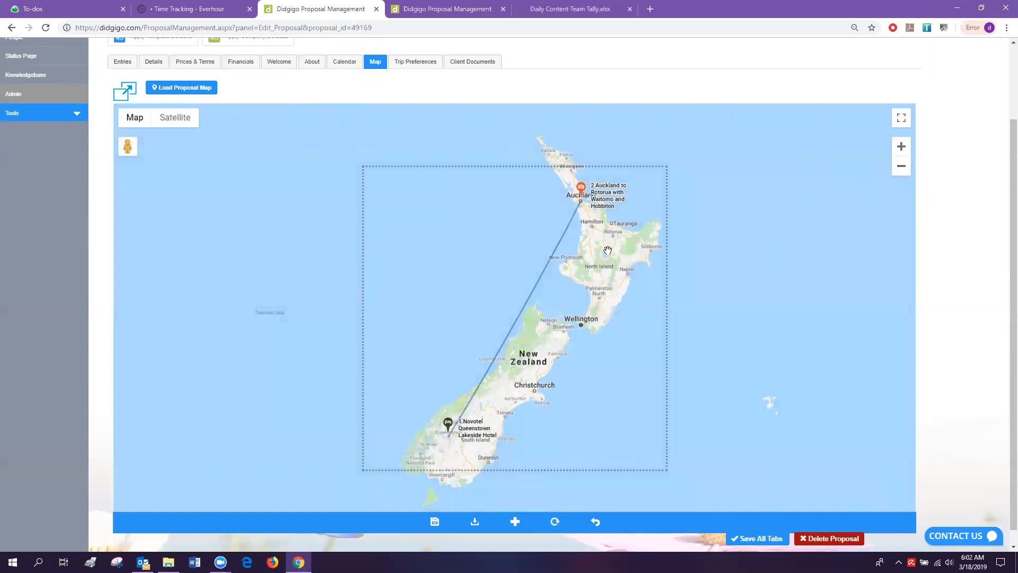
Add a marker for Auckland to the proposal map.
left_click(515, 522)
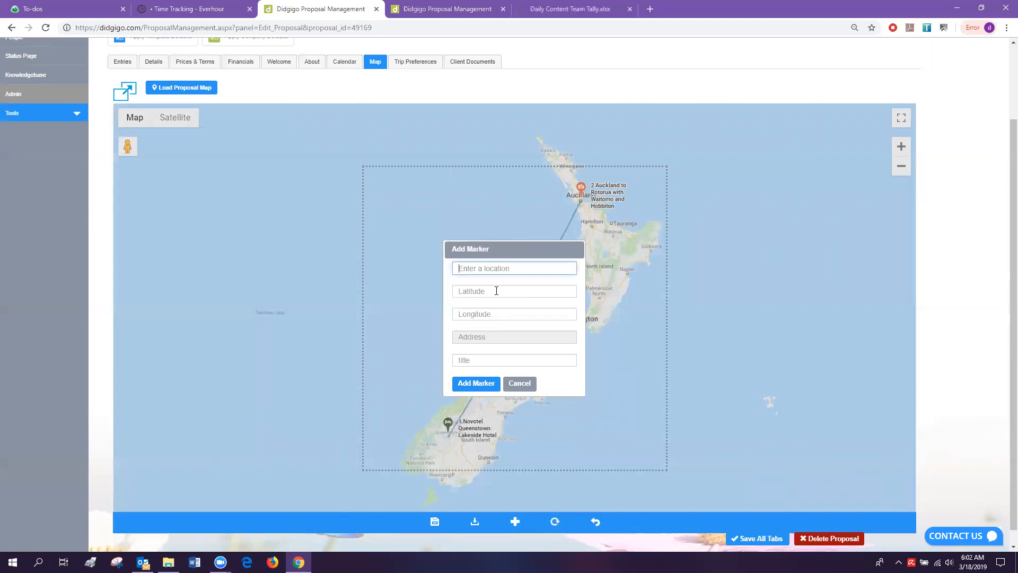
type("land")
key("BackSpace")
key("BackSpace")
key("BackSpace")
key("BackSpace")
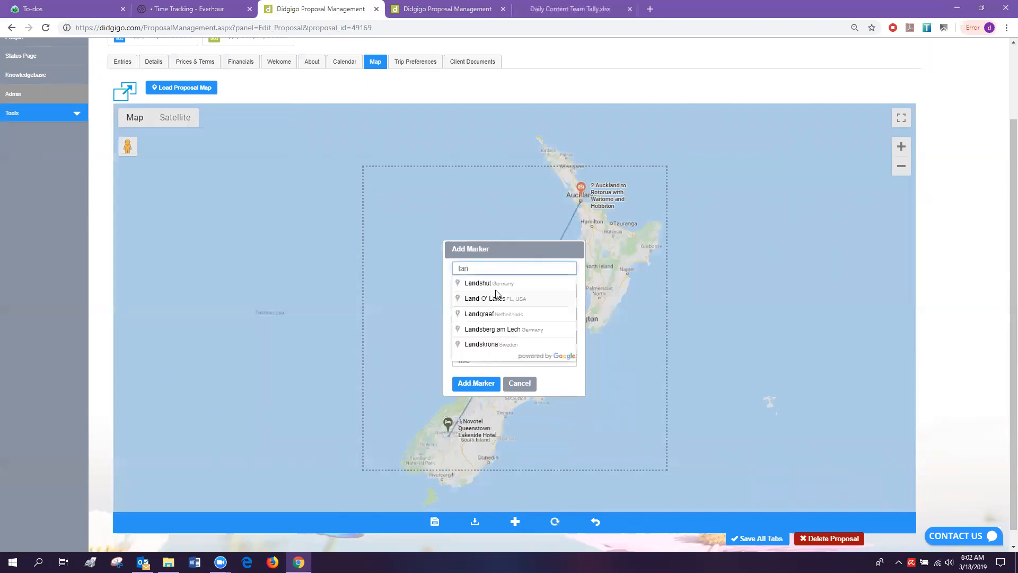
type("Auckland")
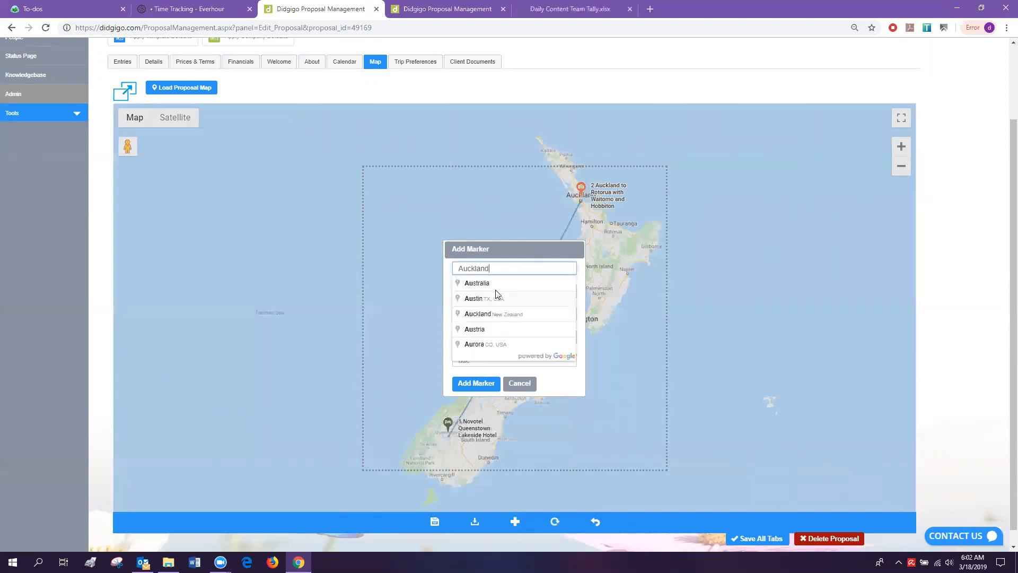
left_click(495, 290)
left_click(477, 383)
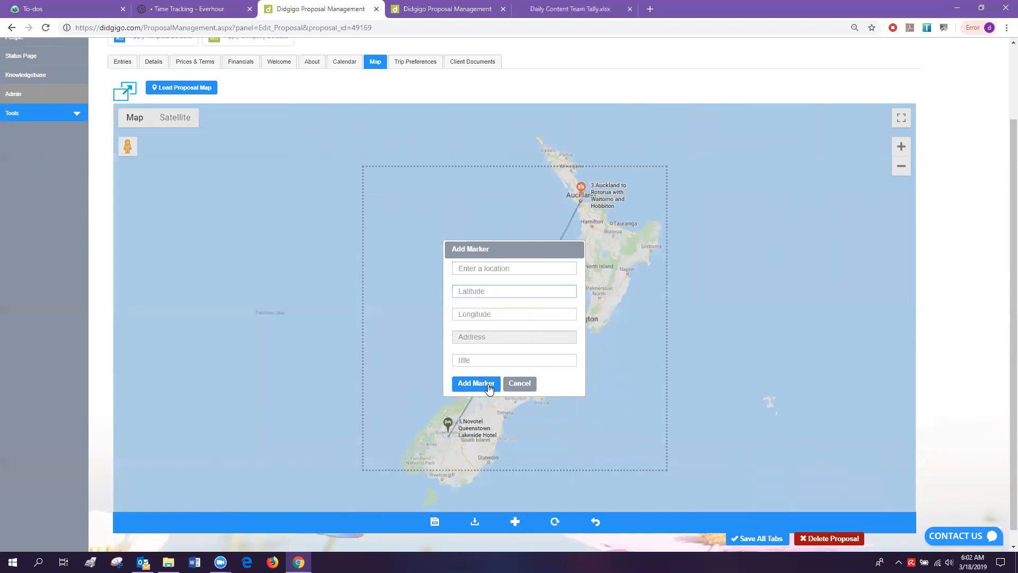
left_click(519, 384)
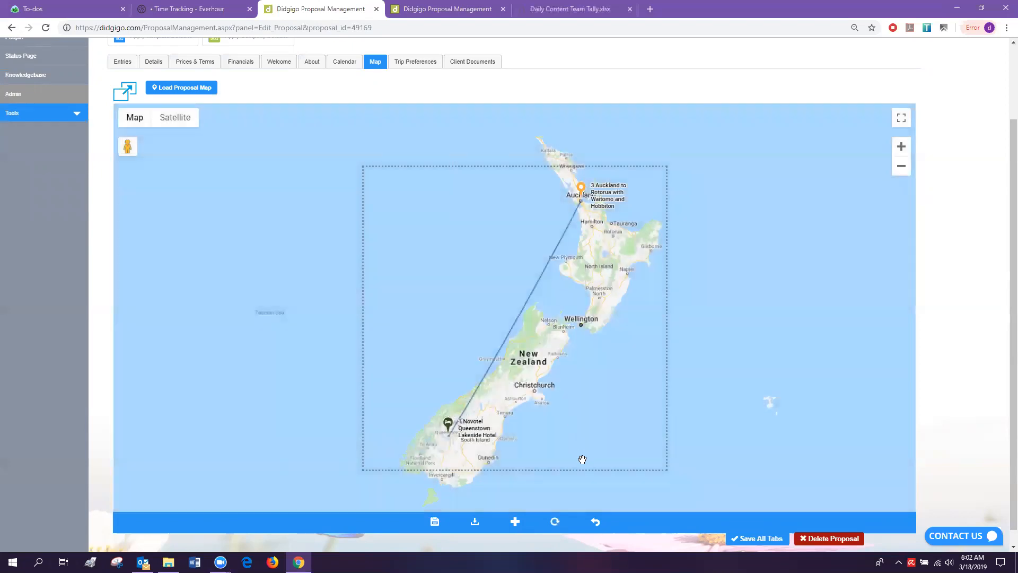
Delete the added untitled Auckland marker and save the proposal map.
left_click(581, 187)
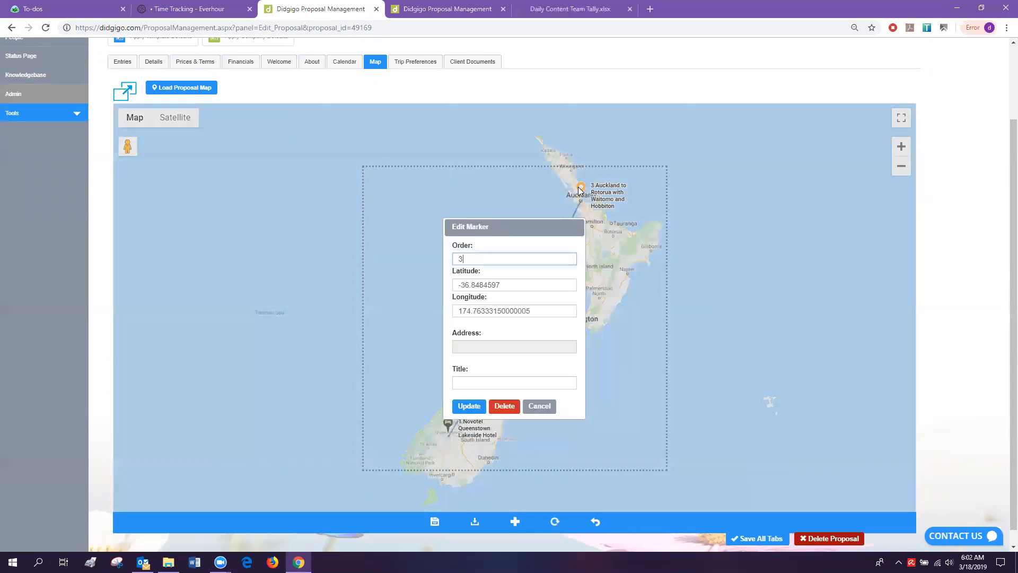
left_click(506, 407)
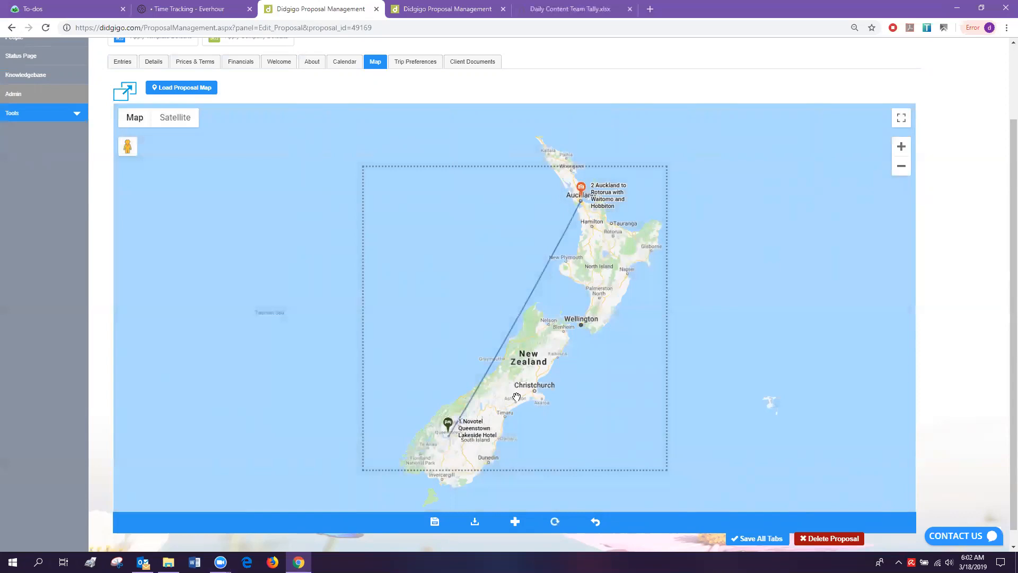
left_click(435, 522)
left_click(463, 344)
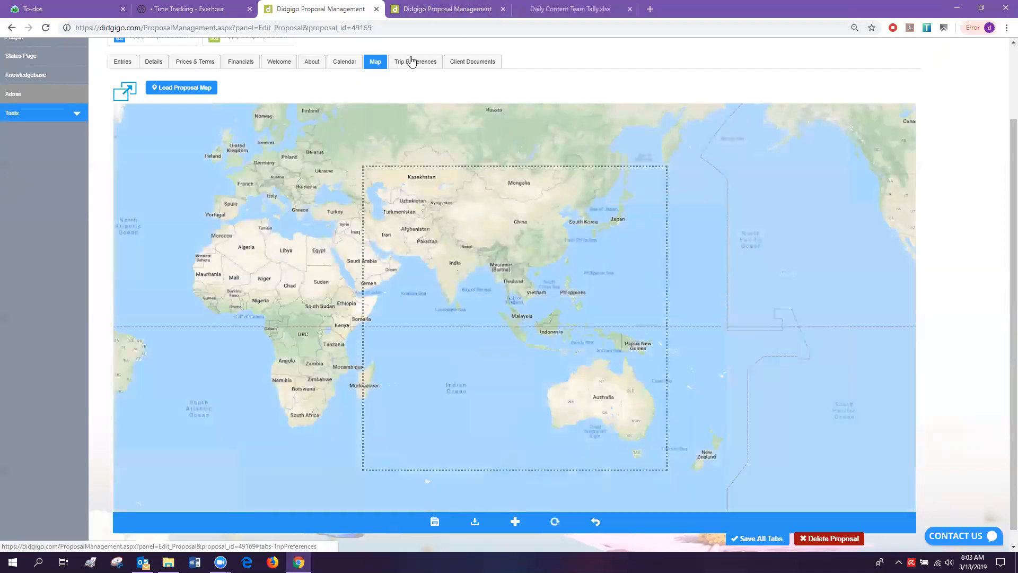
Check the proposal's trip preferences.
left_click(414, 61)
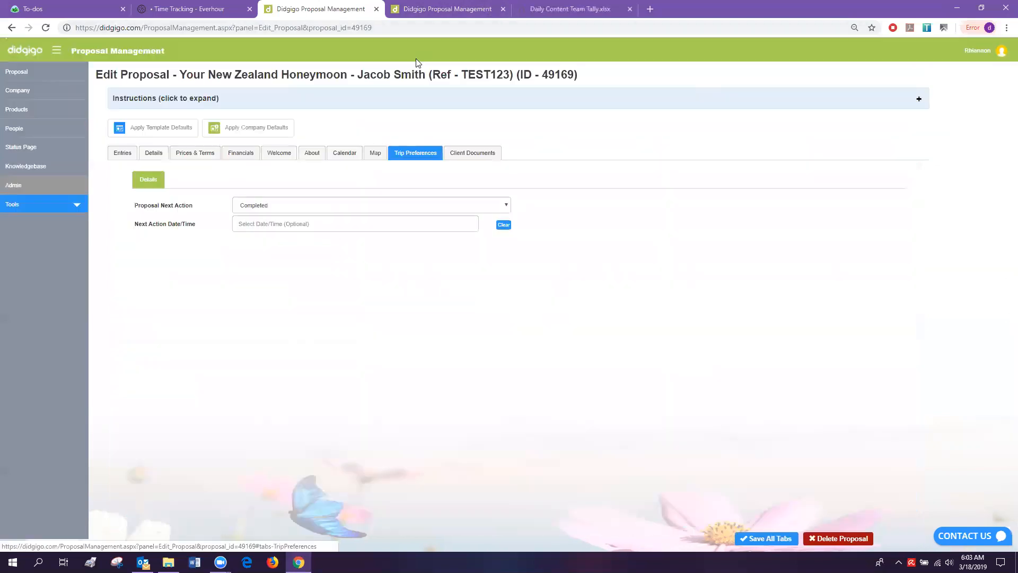
left_click(434, 6)
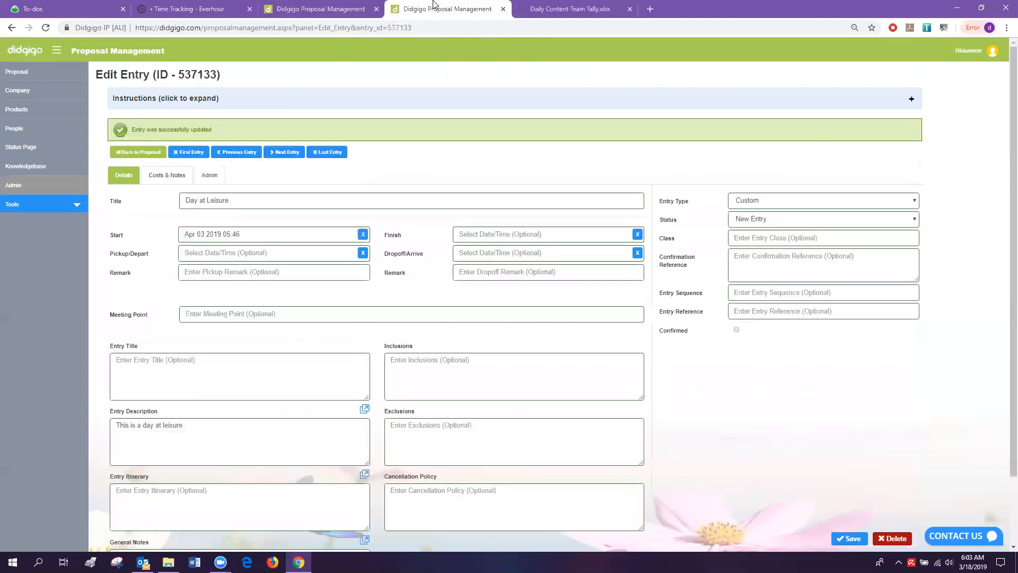
left_click(361, 8)
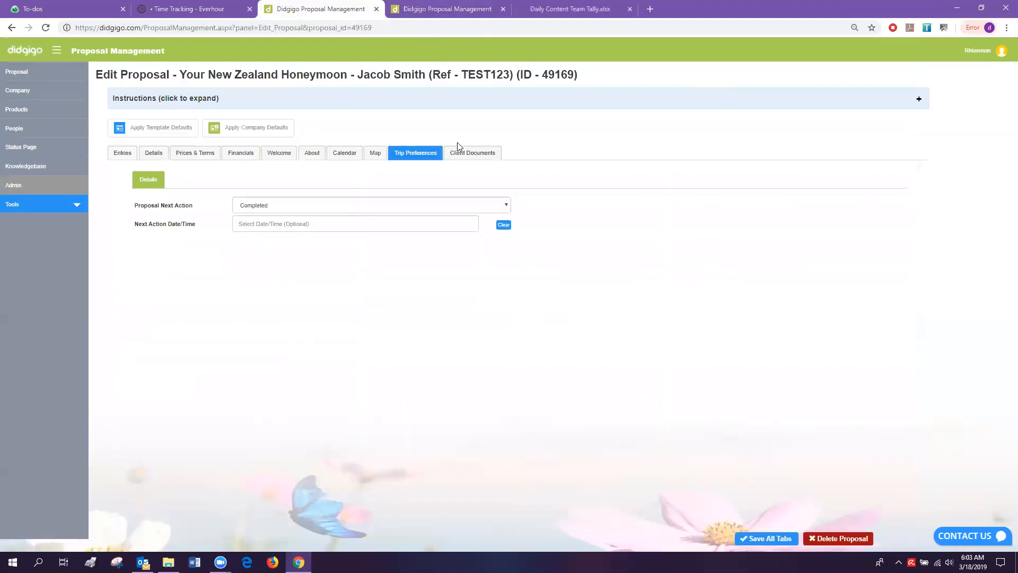
Generate the low-res PDF proposal with the Modern Template from the client documents.
left_click(477, 155)
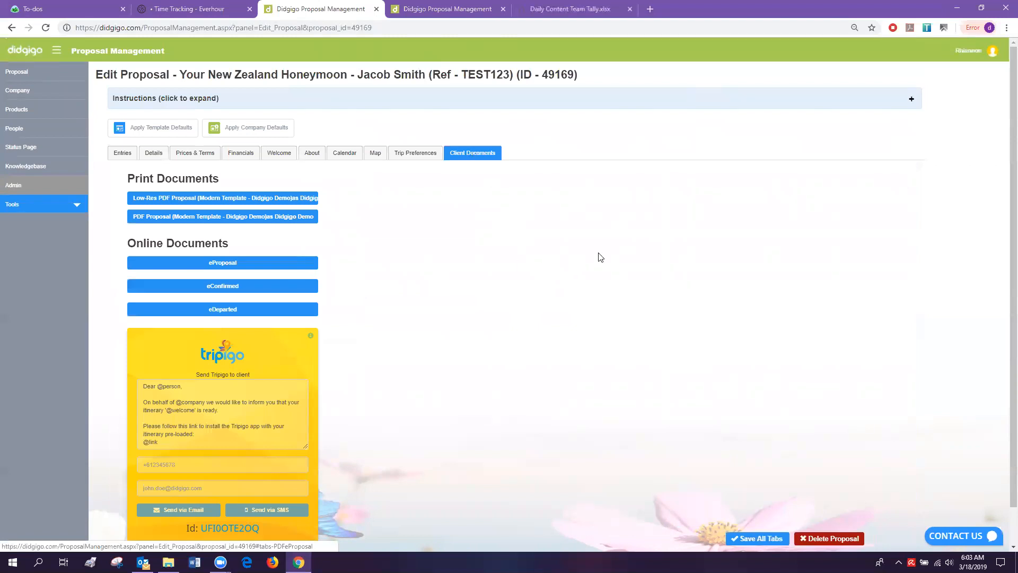
left_click(751, 540)
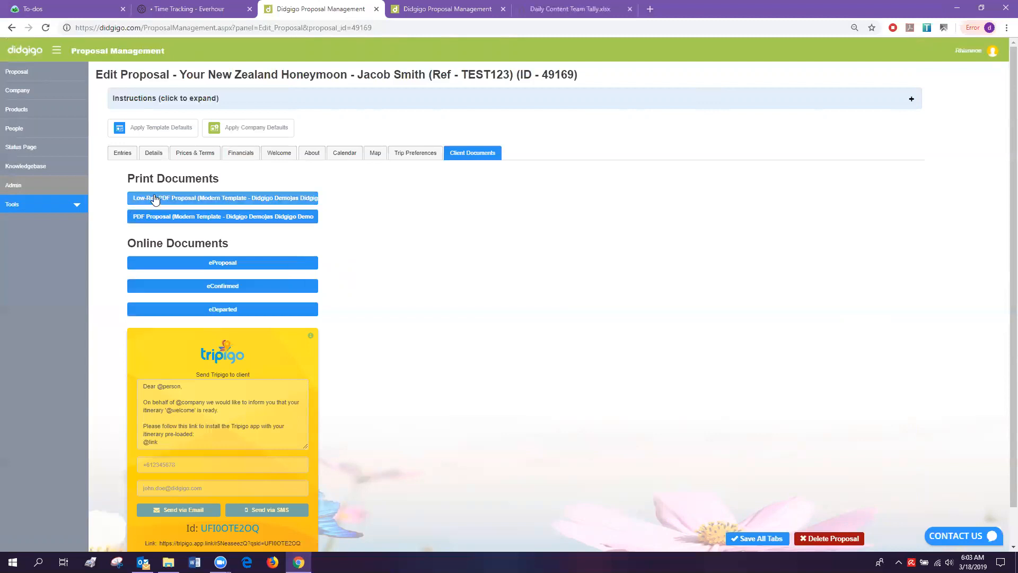
left_click(280, 202)
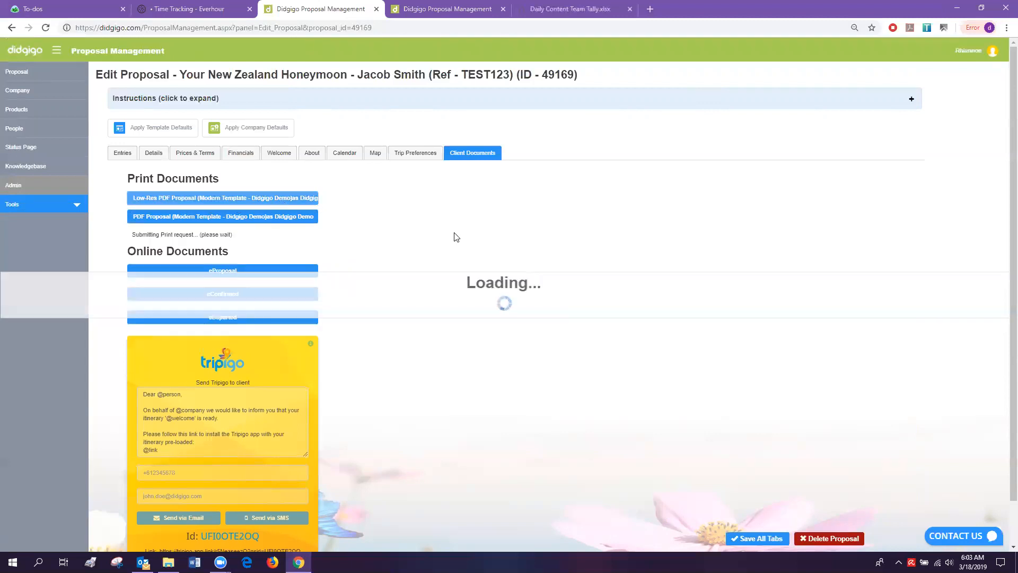
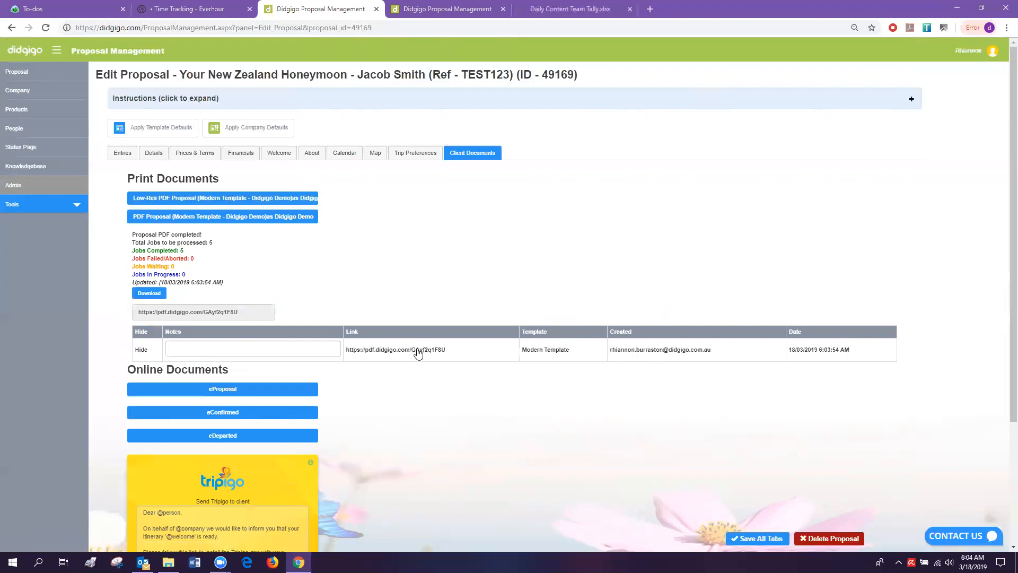
Enter the note "Final Doc" for the generated PDF in the print documents list.
scroll(426, 288, "down", 2)
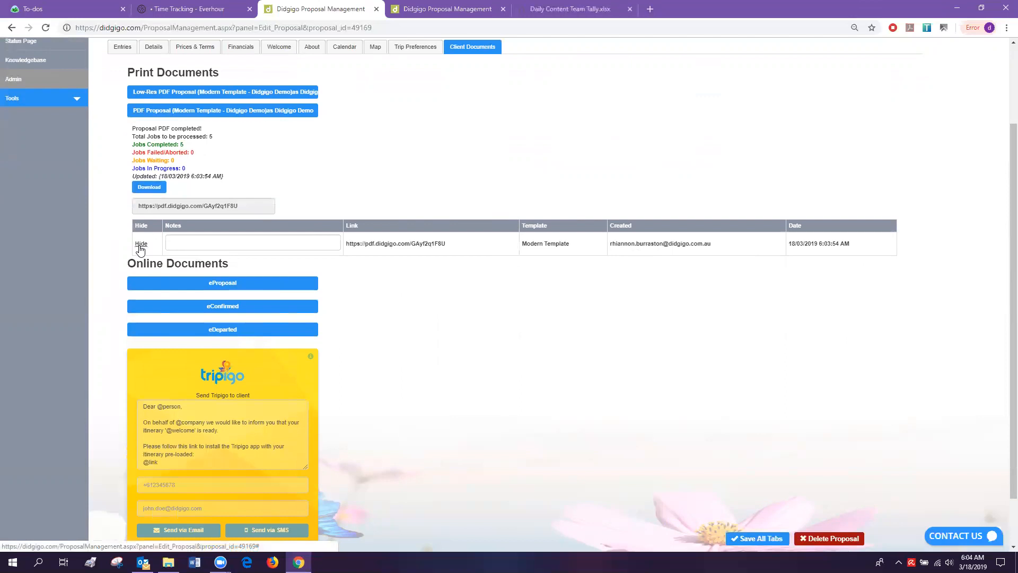
left_click(218, 242)
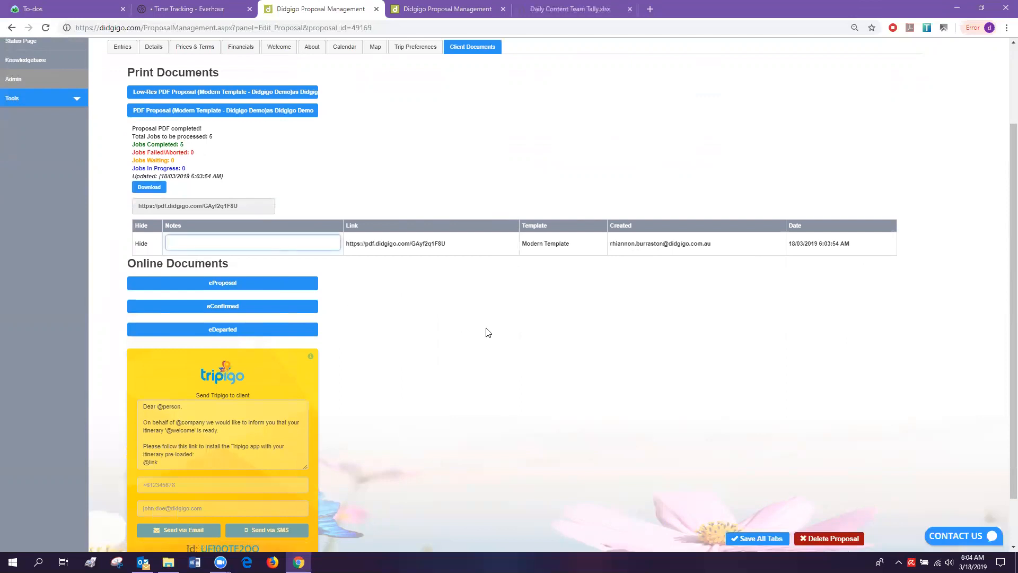
type("fia")
type("Final Doc")
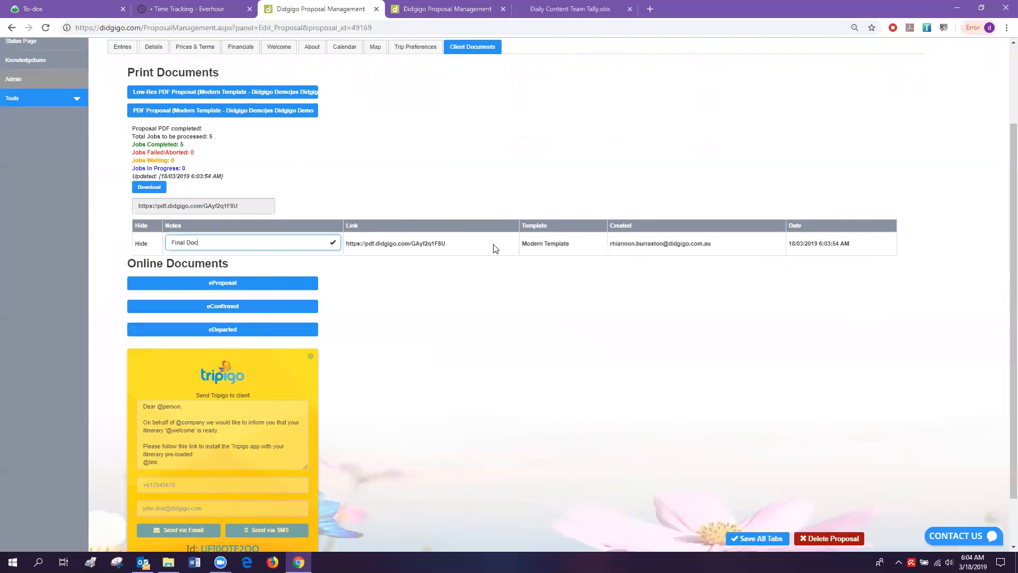
Open the generated PDF proposal from its link and review the cover page.
left_click(427, 243)
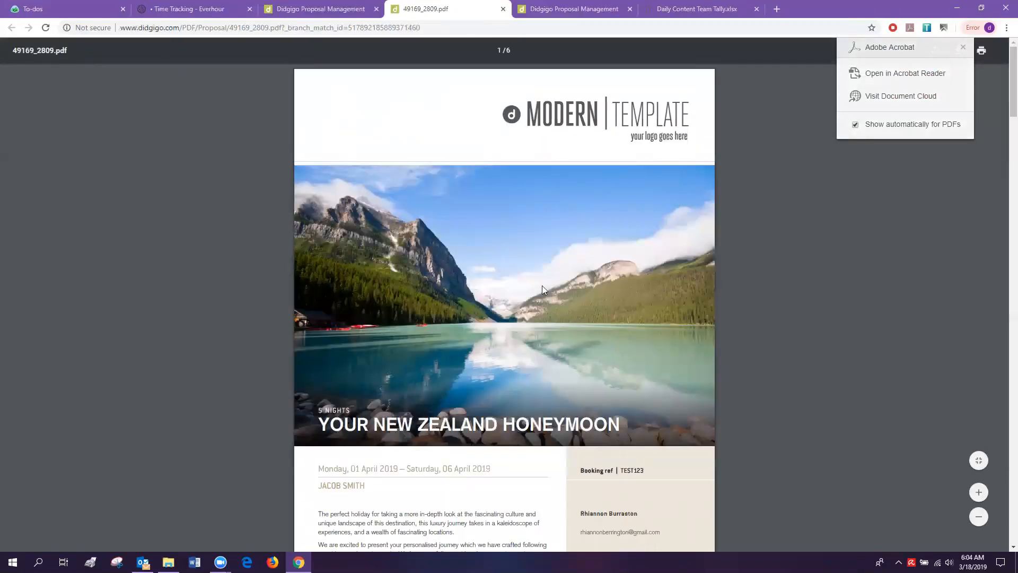
scroll(472, 329, "down", 3)
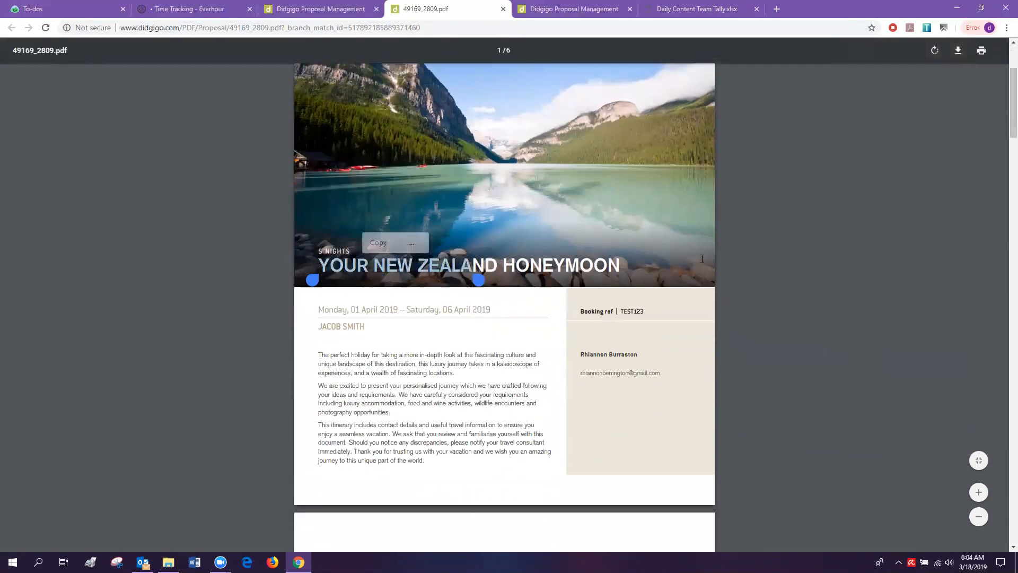
scroll(616, 352, "down", 2)
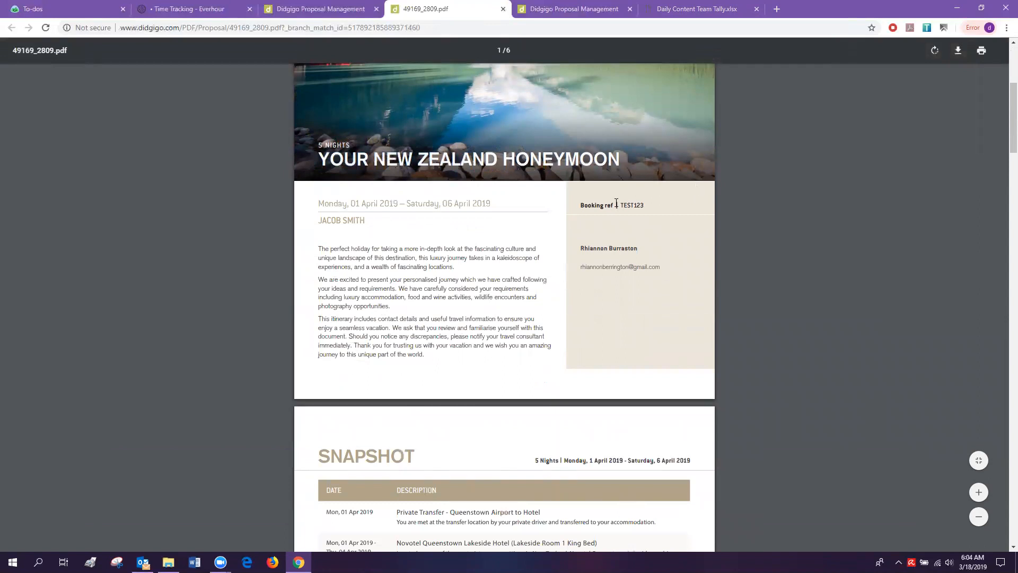
Examine the PDF's Snapshot page, reading the short descriptions of the transfer, hotel, leisure day and Auckland to Rotorua tour.
scroll(634, 218, "down", 6)
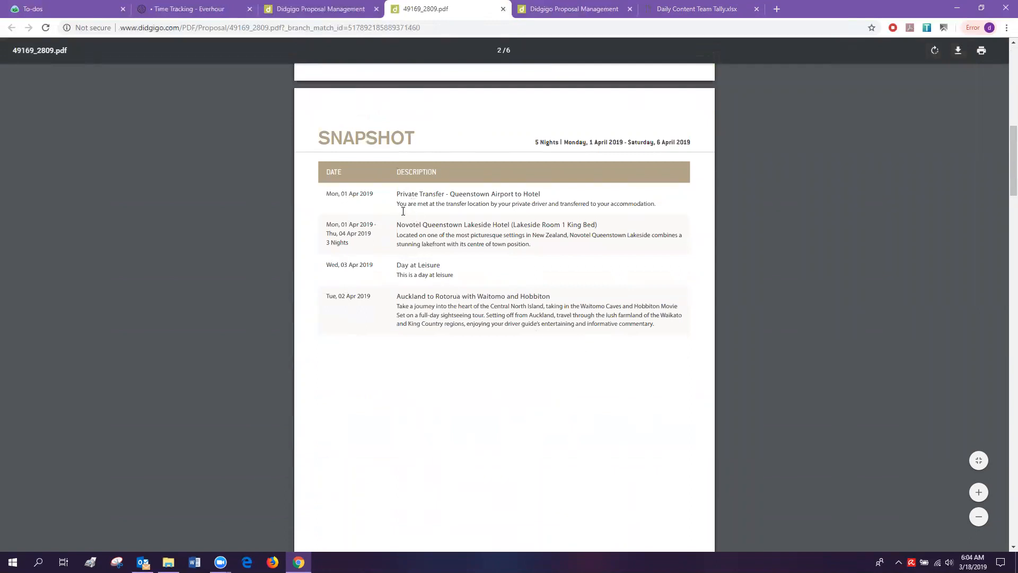
left_click_drag(402, 194, 677, 207)
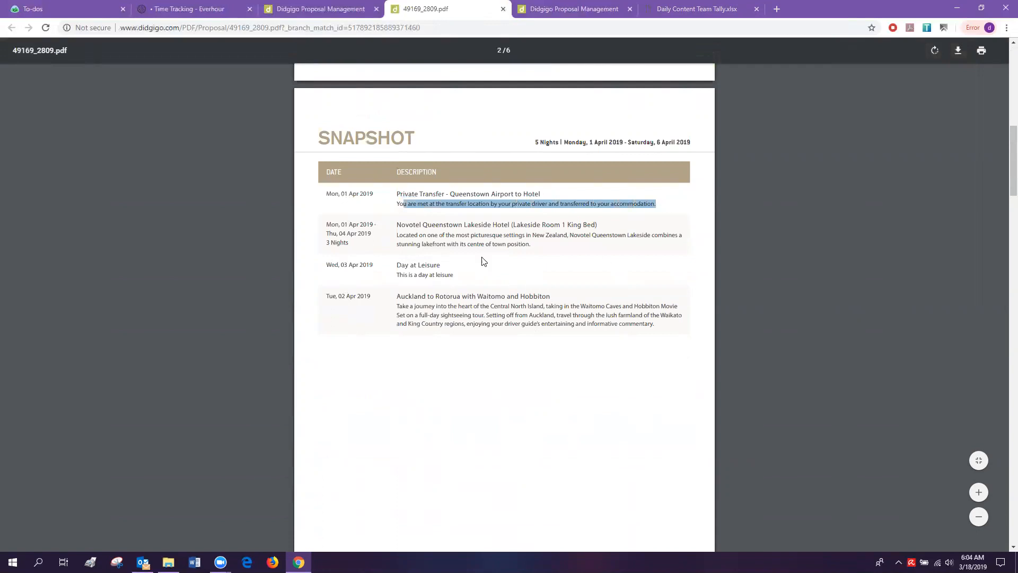
left_click(409, 229)
left_click_drag(395, 226, 532, 245)
left_click(581, 225)
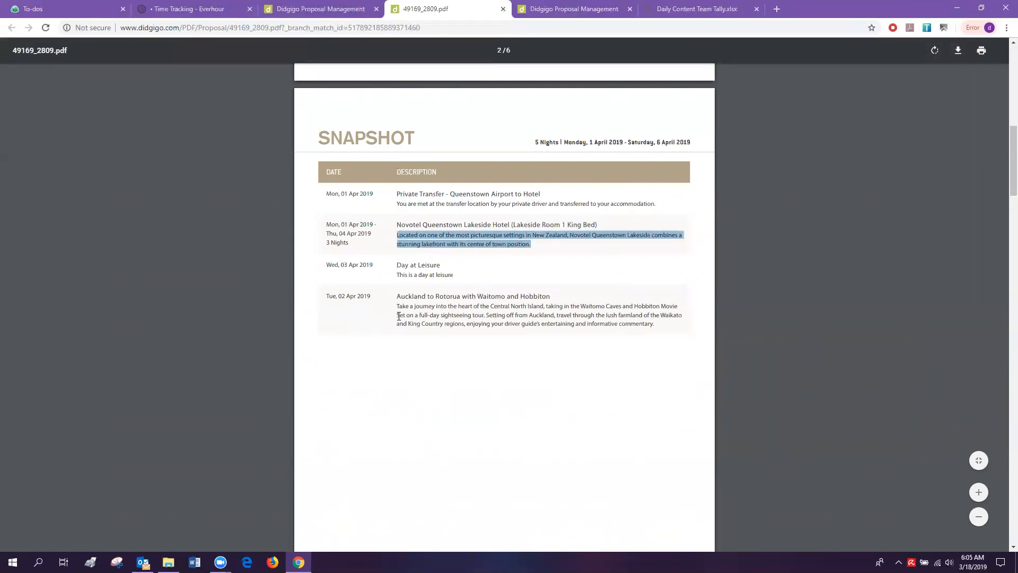
left_click_drag(397, 307, 659, 325)
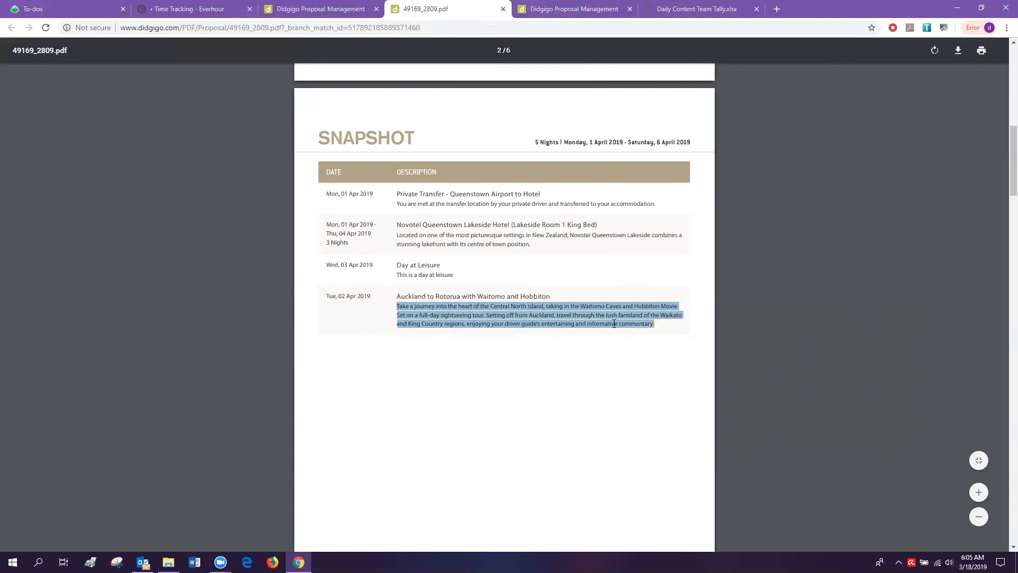
left_click(475, 229)
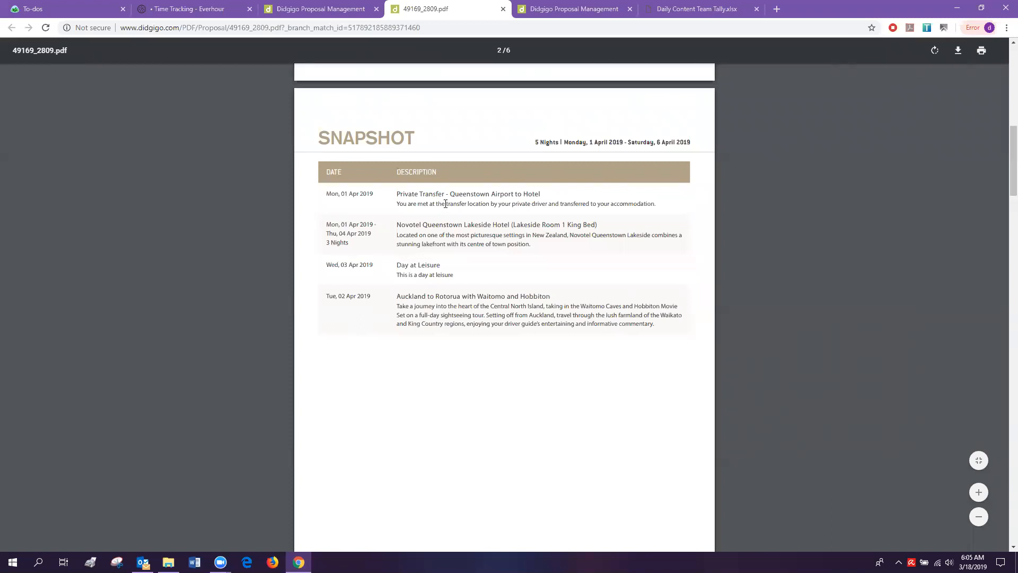
left_click_drag(398, 274, 459, 276)
left_click_drag(398, 204, 657, 203)
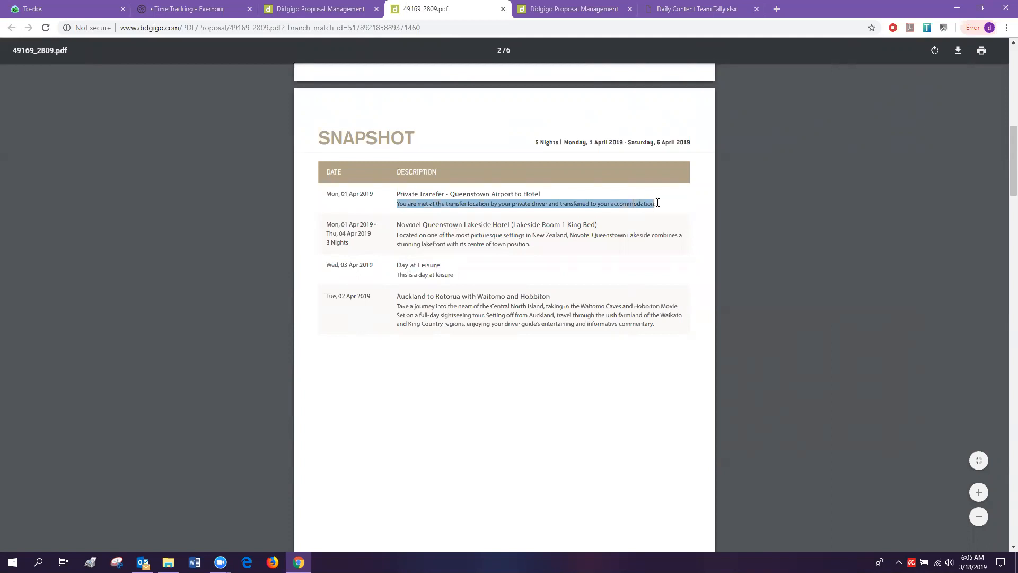
left_click(460, 224)
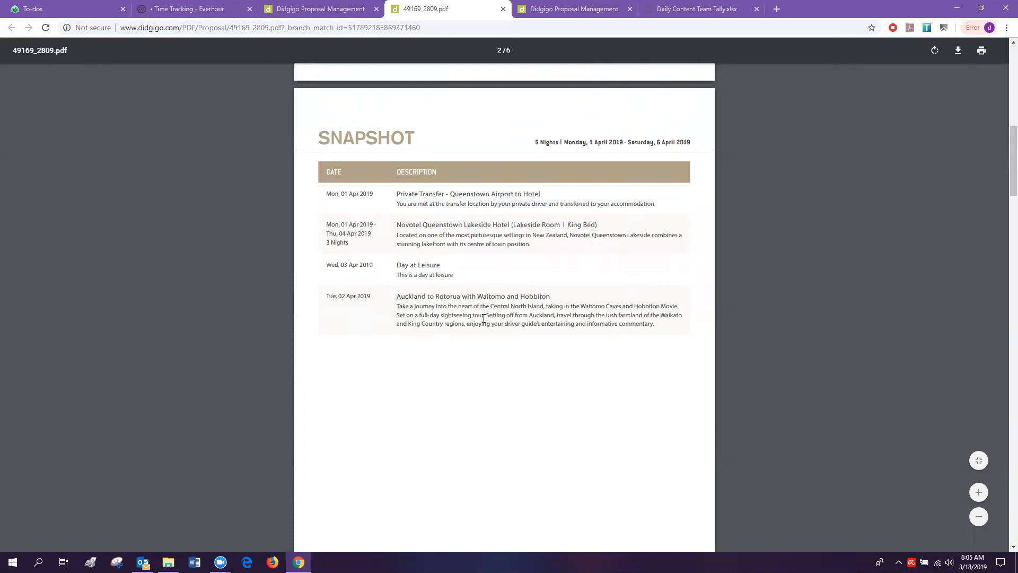
Compare the tour and hotel short descriptions on the PDF's Snapshot page with the full description on the Novotel Queenstown Lakeside Hotel page.
left_click_drag(587, 316, 392, 306)
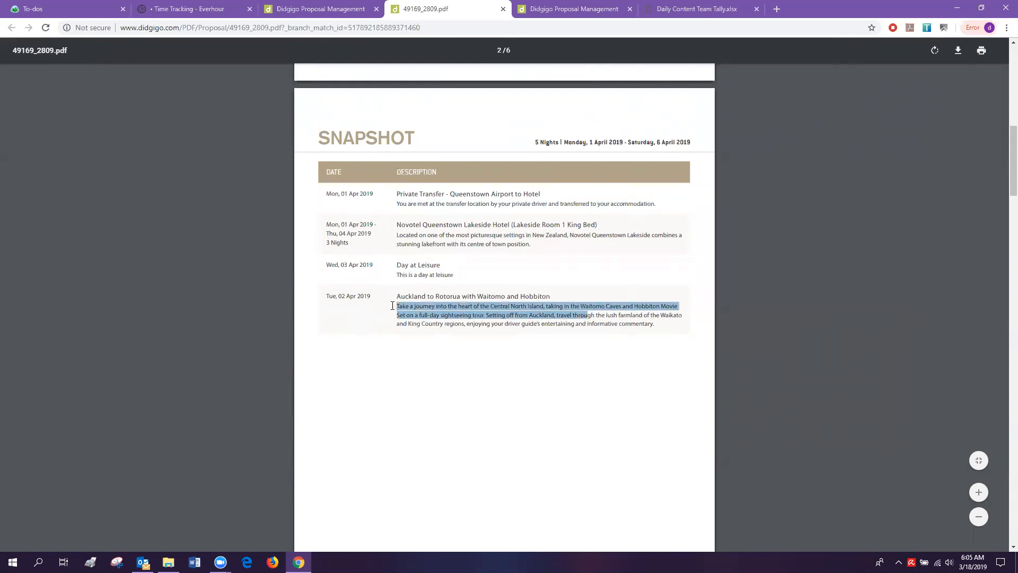
left_click_drag(531, 243, 400, 235)
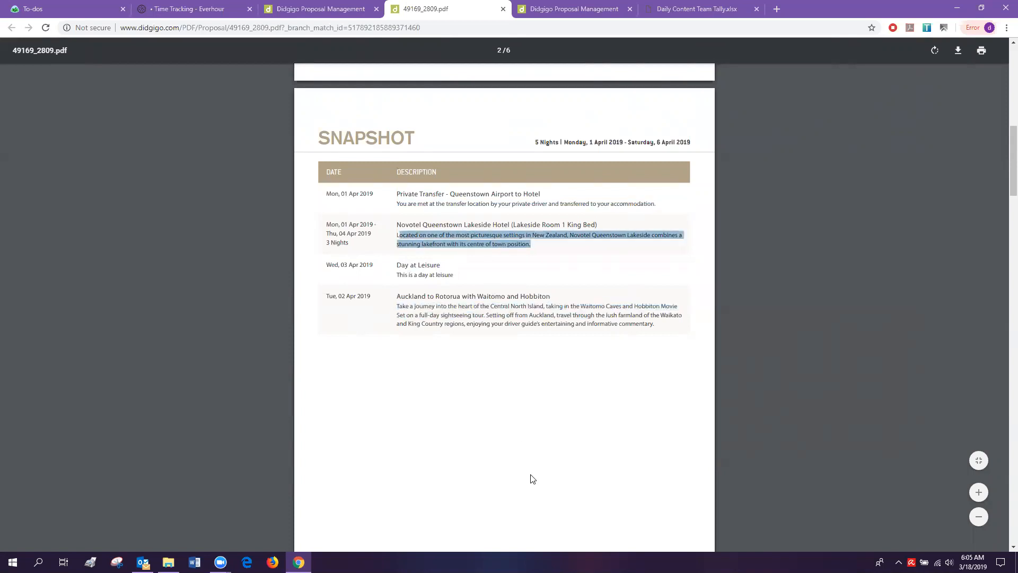
scroll(531, 479, "down", 5)
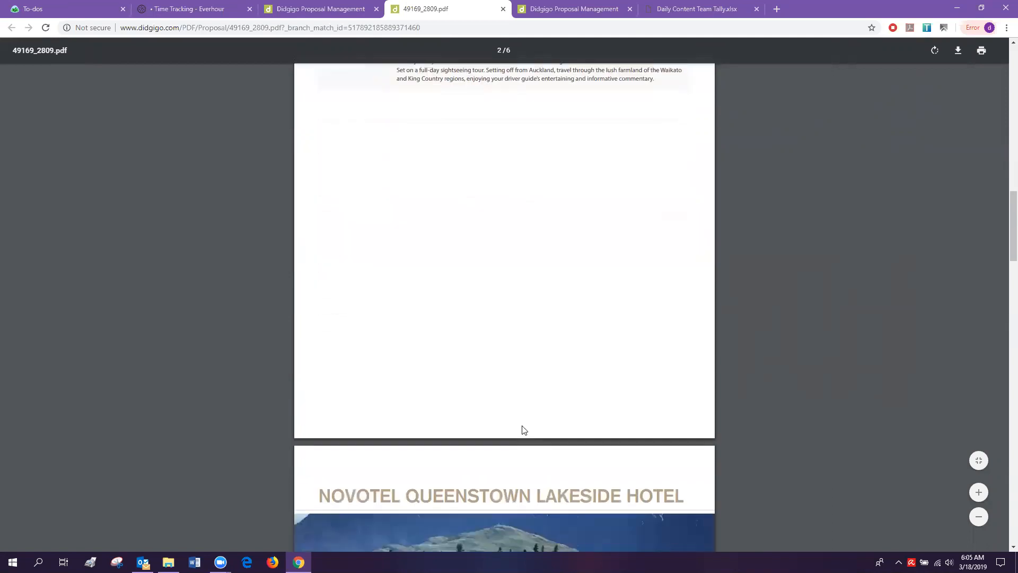
scroll(524, 430, "down", 7)
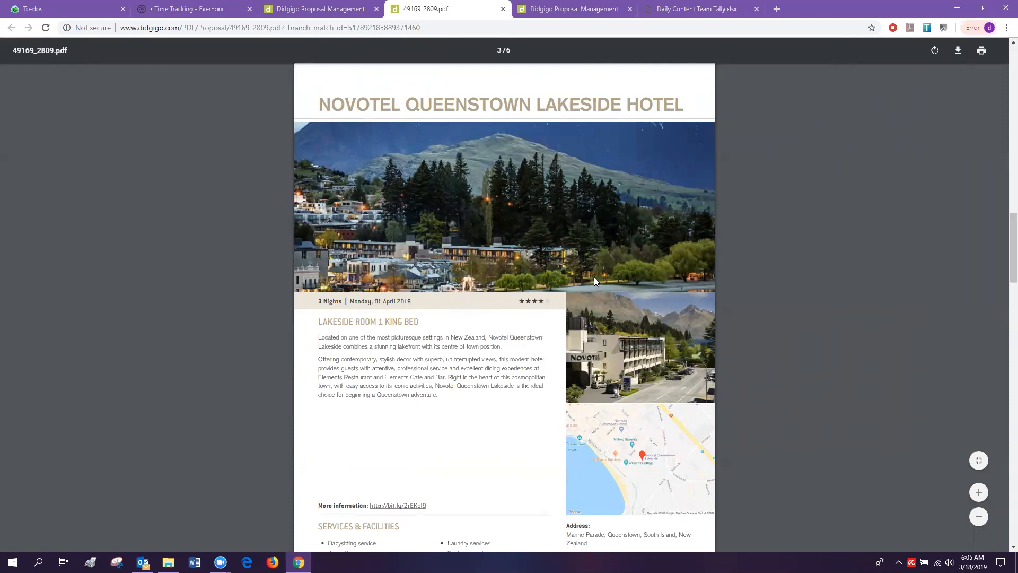
scroll(452, 223, "down", 2)
left_click_drag(423, 218, 328, 211)
left_click(329, 211)
left_click_drag(381, 234, 454, 291)
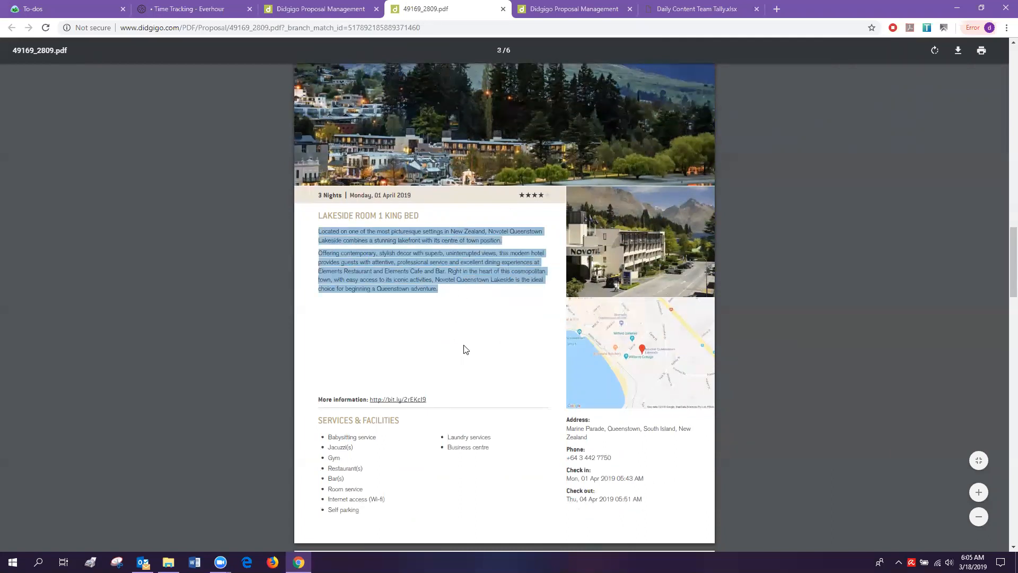
Review the hotel page's services and facilities, address, and check-in and check-out details.
scroll(464, 350, "down", 1)
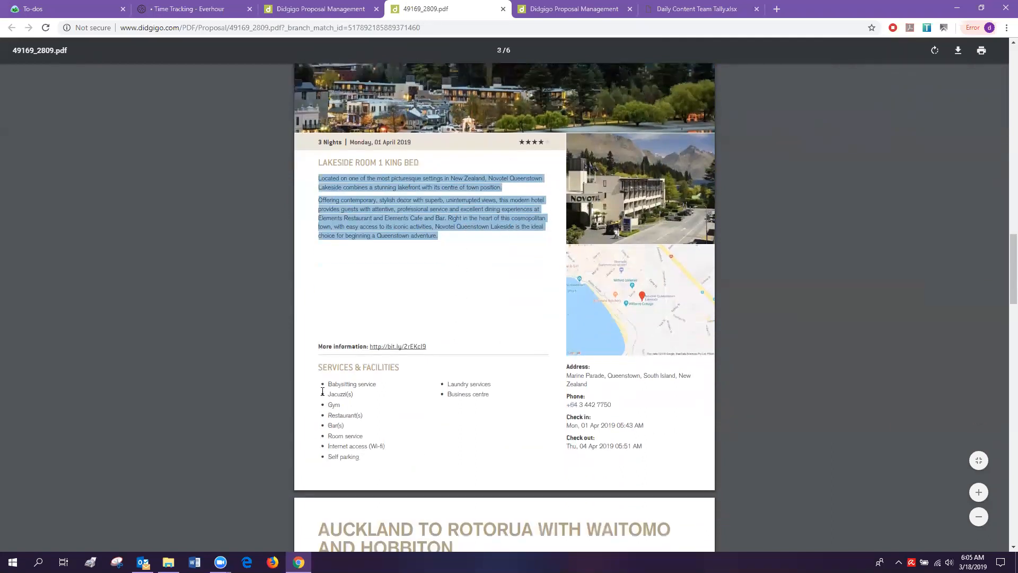
left_click_drag(328, 384, 354, 394)
left_click_drag(565, 375, 596, 376)
left_click(652, 439)
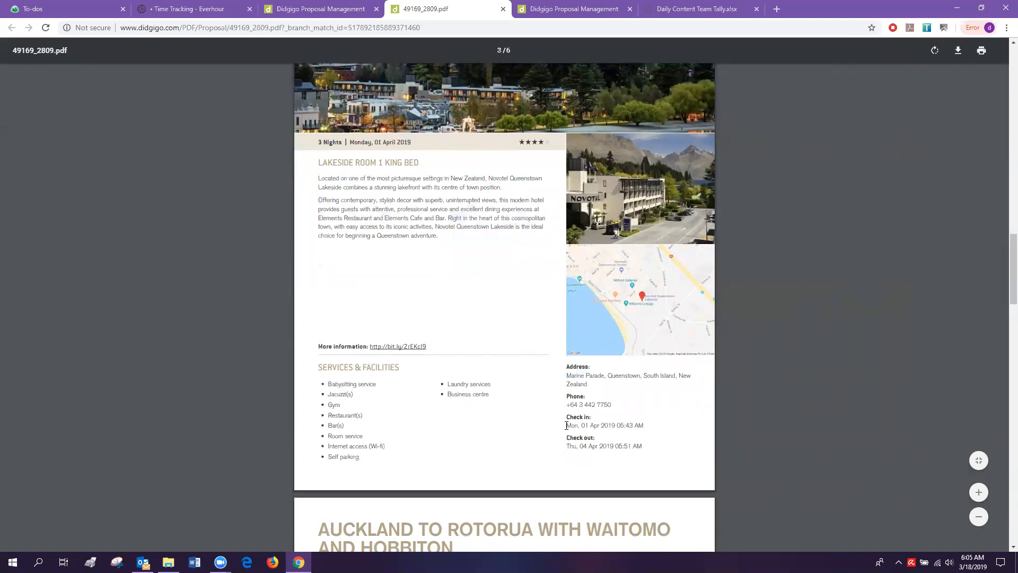
left_click_drag(566, 425, 665, 450)
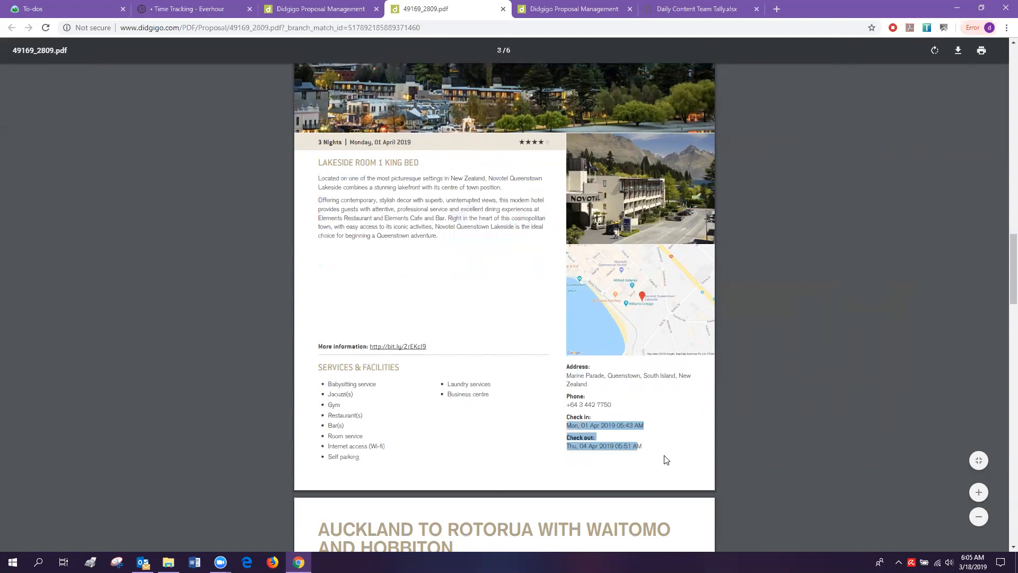
Review the Auckland to Rotorua tour page, including its full description, inclusions and exclusions.
scroll(494, 277, "down", 1)
scroll(494, 277, "down", 9)
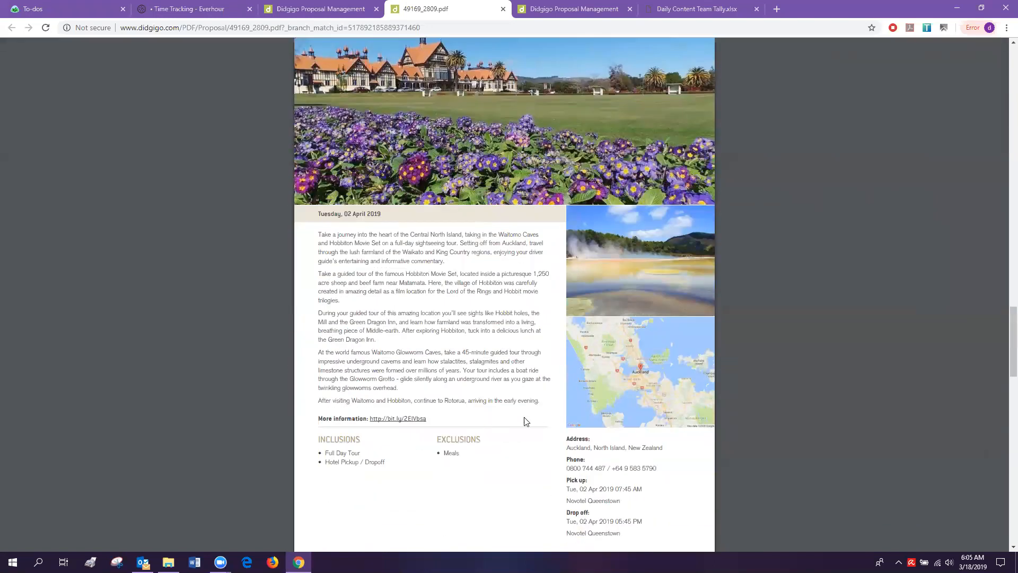
left_click_drag(541, 401, 315, 236)
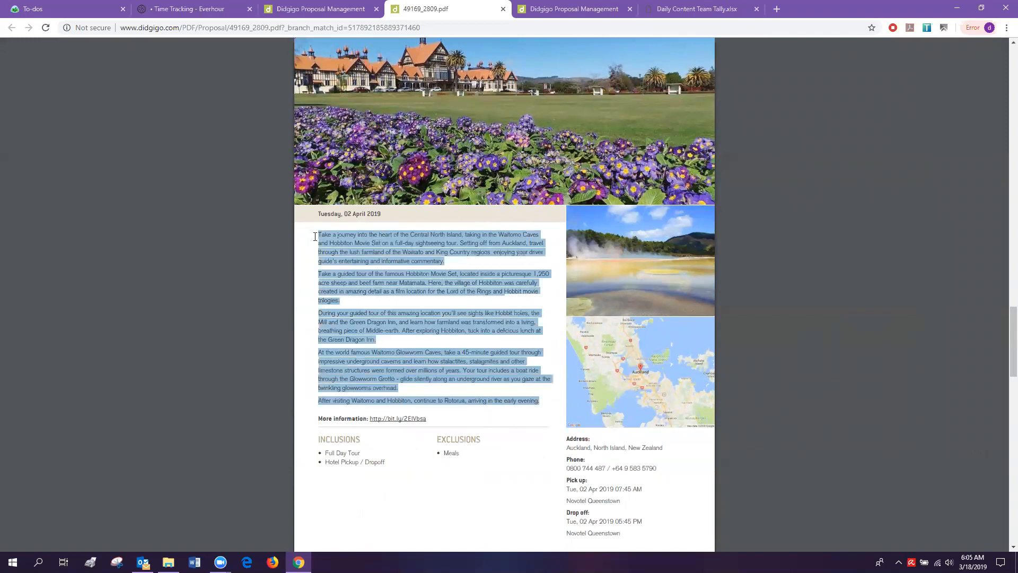
scroll(371, 477, "down", 2)
left_click(387, 391)
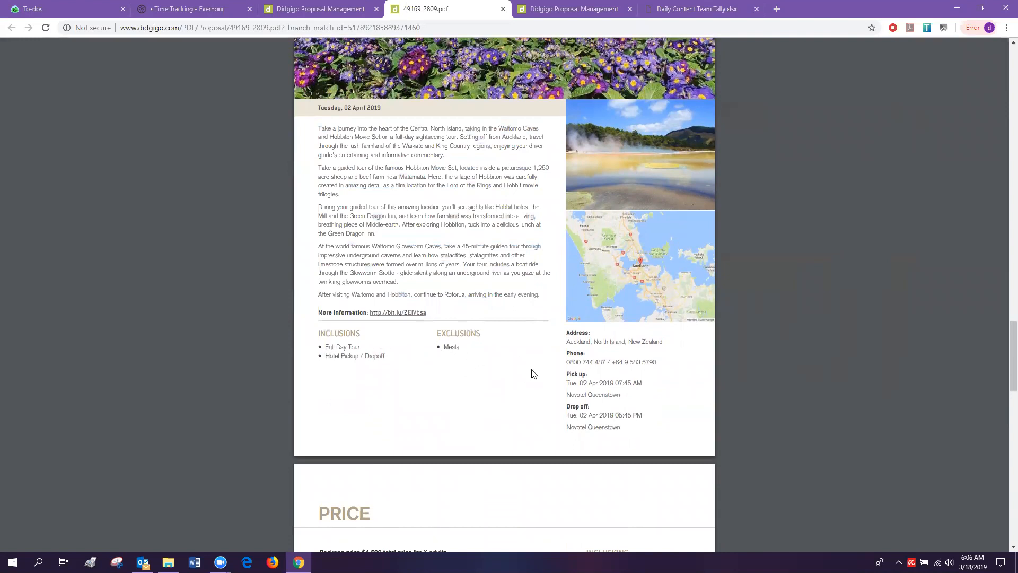
Look through the PDF's Price page and the terms page after it, and close the PDF.
scroll(427, 274, "down", 8)
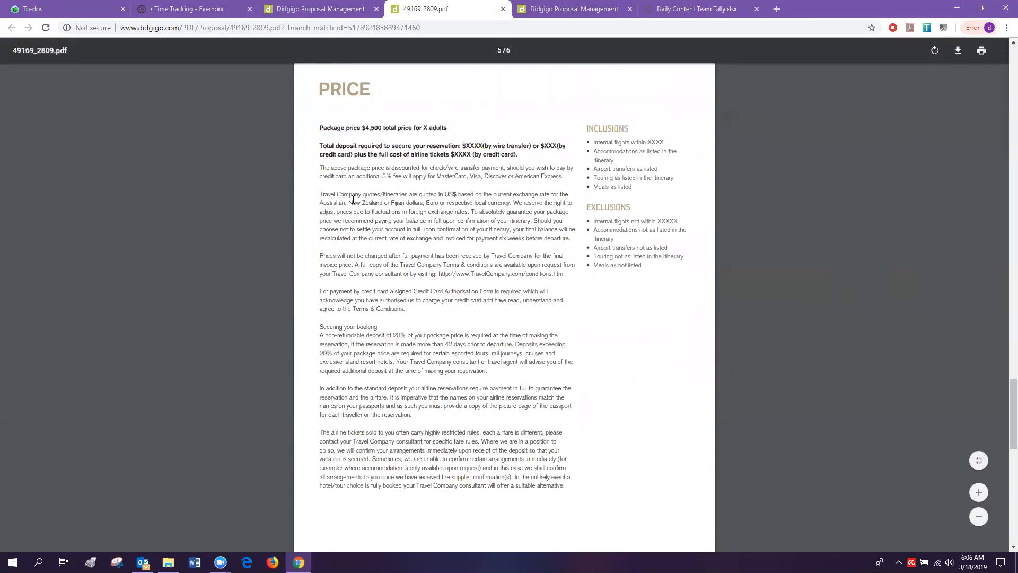
scroll(359, 234, "down", 12)
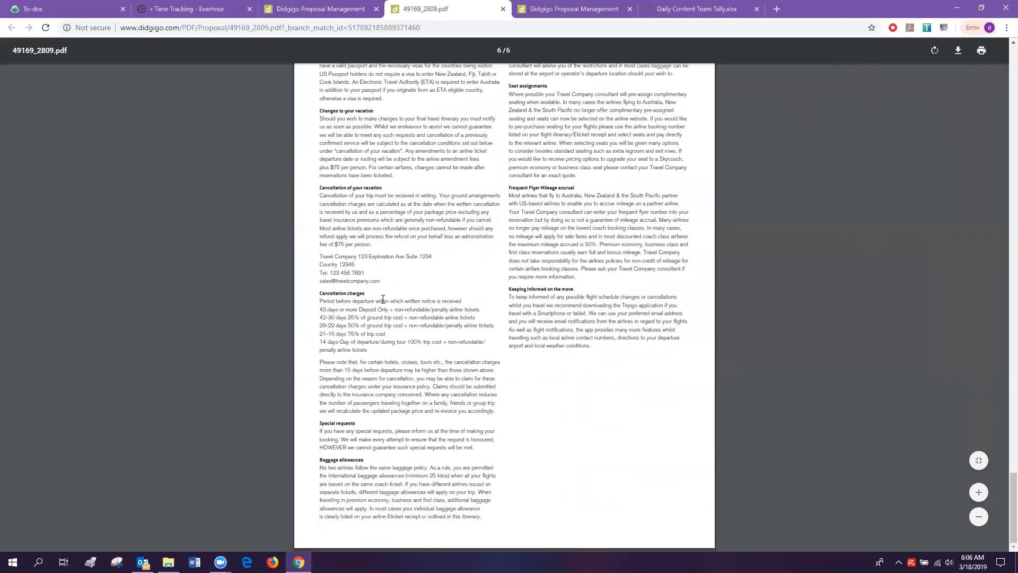
scroll(395, 312, "up", 7)
scroll(396, 312, "up", 5)
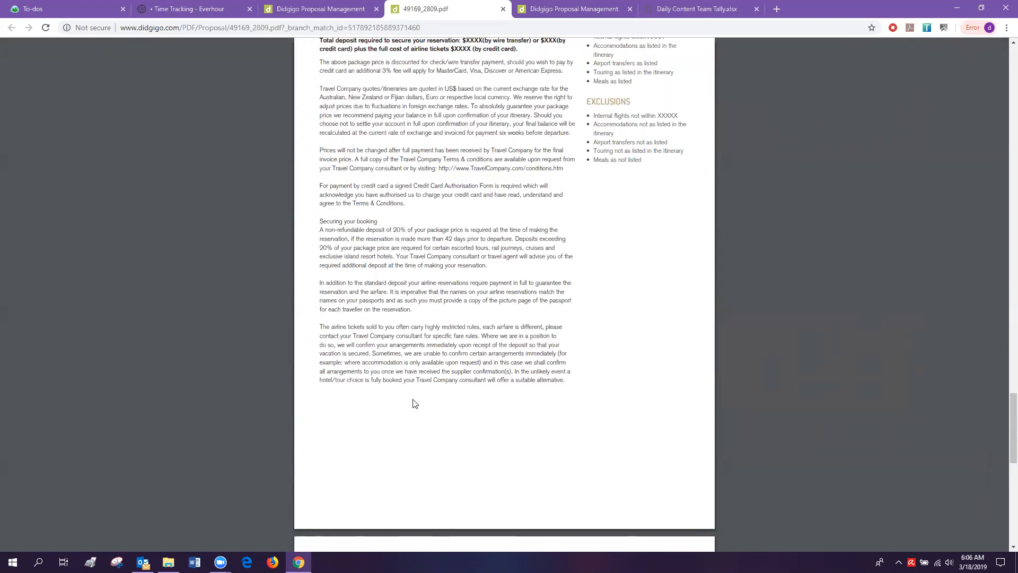
scroll(423, 408, "up", 1)
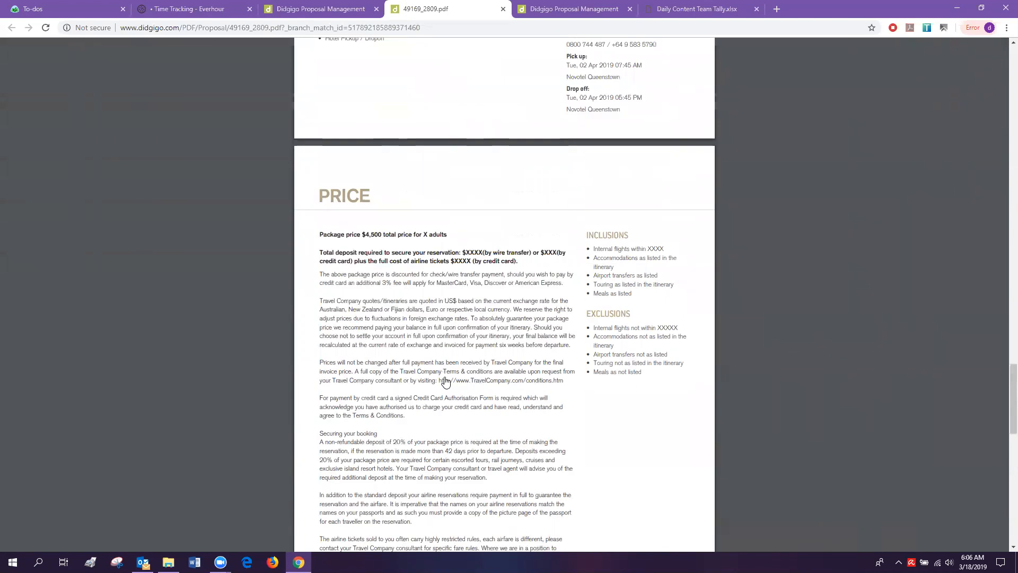
scroll(398, 234, "up", 6)
scroll(398, 233, "up", 5)
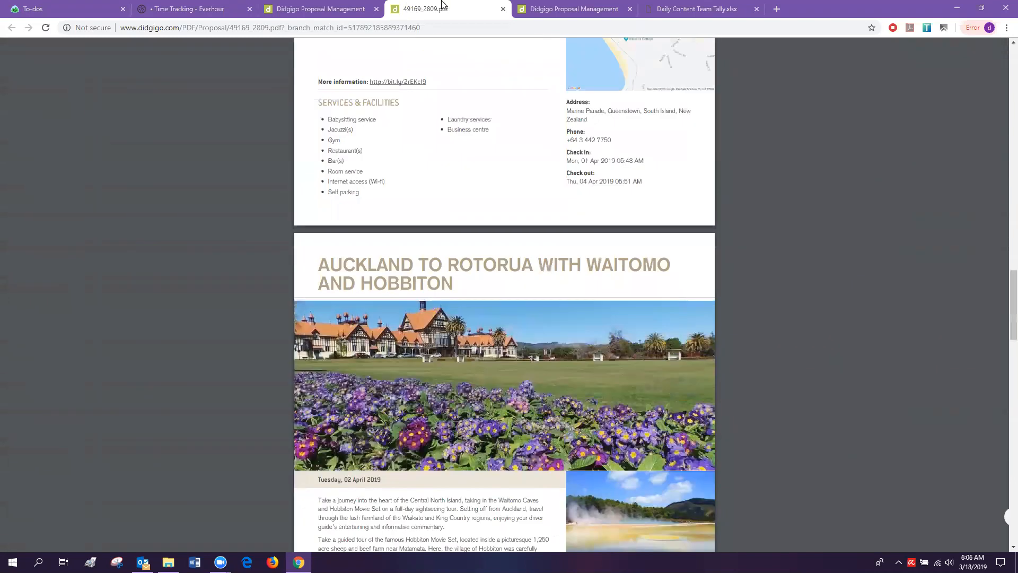
left_click(502, 8)
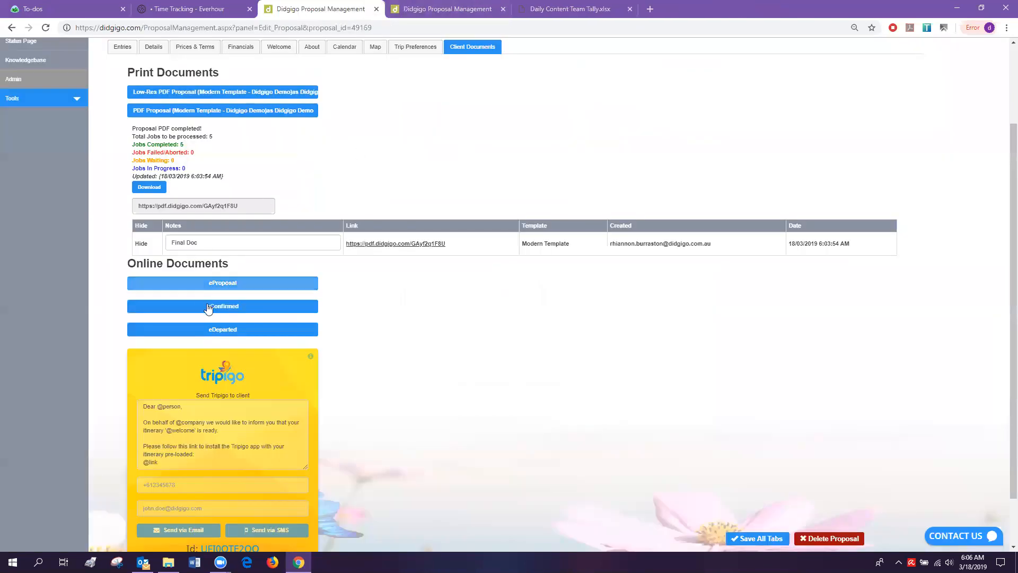
Generate the eProposal link from the online documents and open it to view the cover page.
left_click(218, 290)
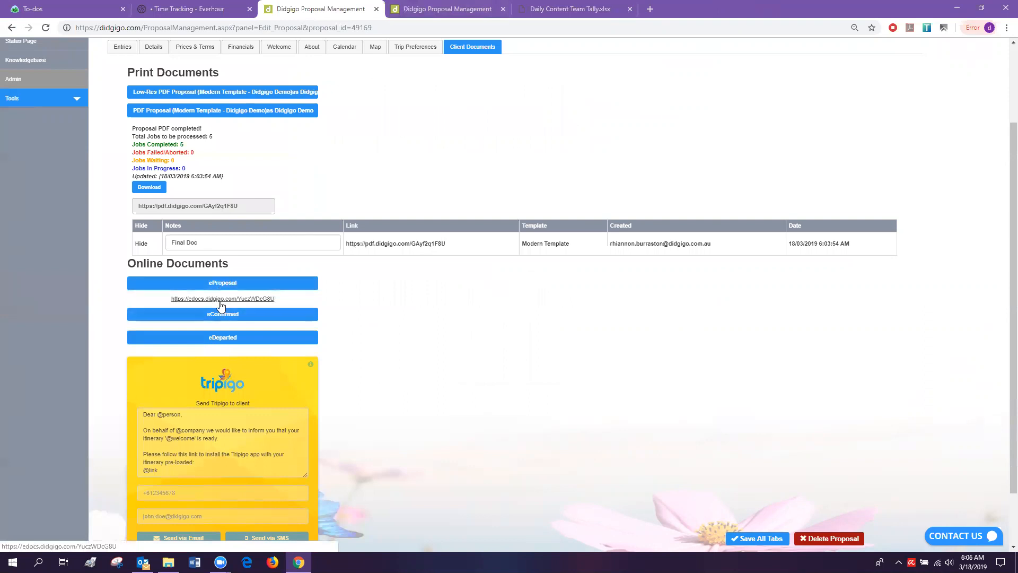
left_click(220, 299)
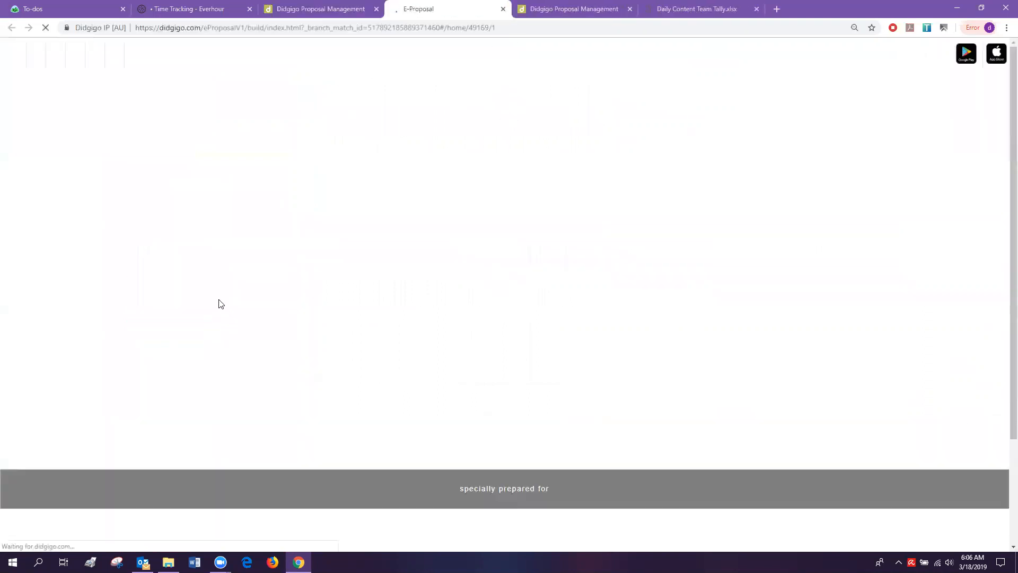
scroll(261, 292, "down", 6)
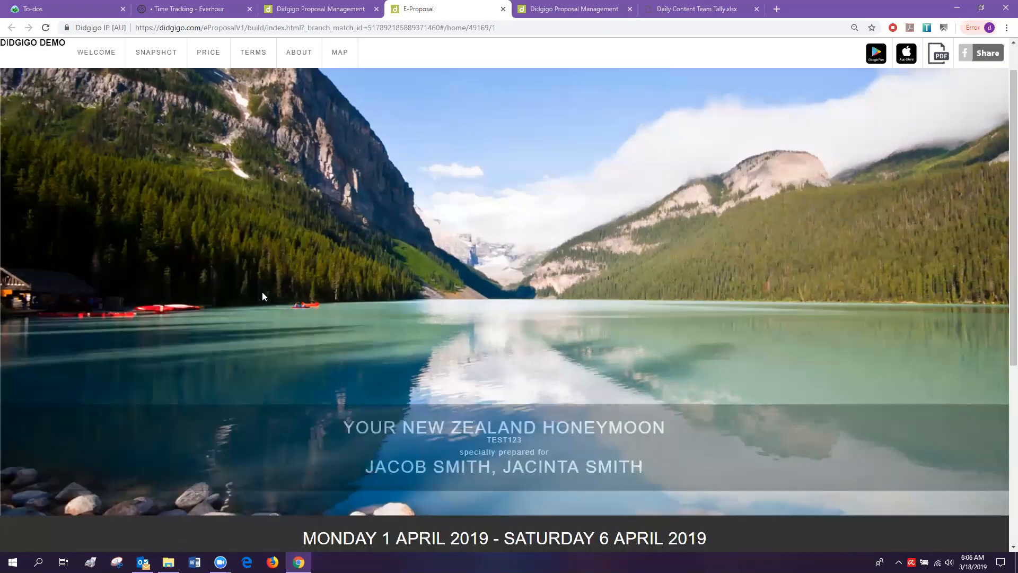
scroll(262, 297, "up", 6)
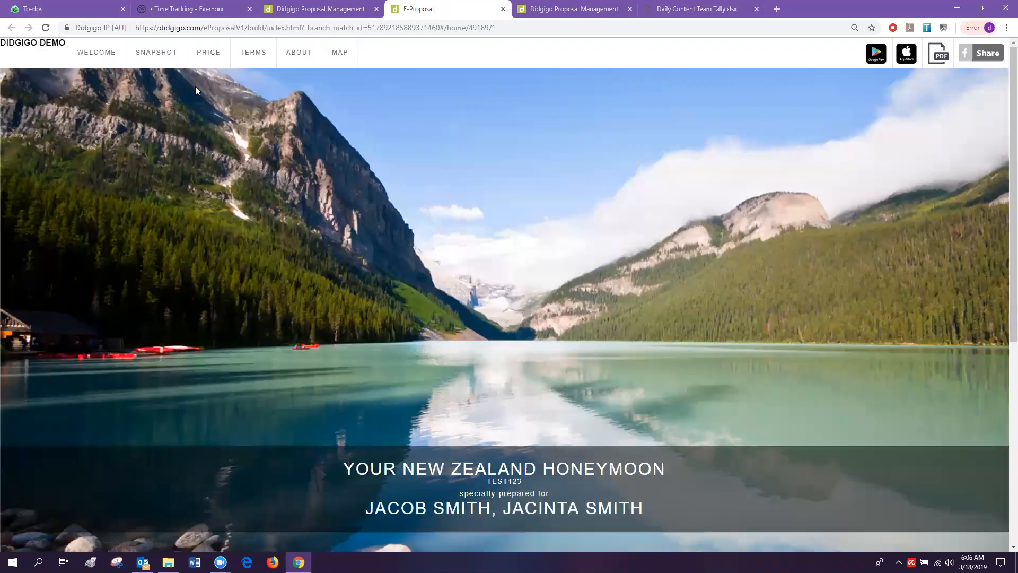
Open the eProposal's Snapshot page and review the itinerary entries.
left_click(170, 61)
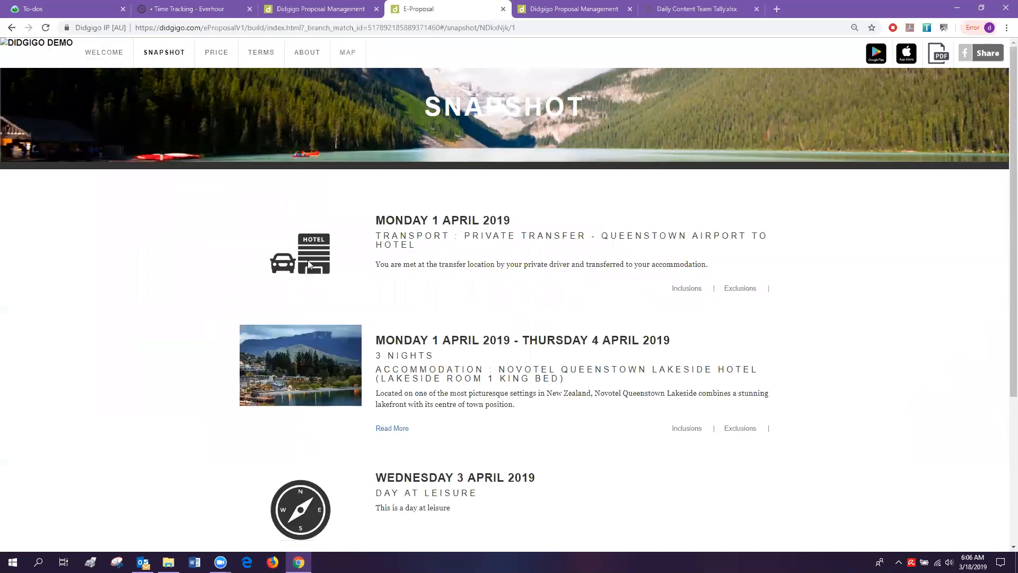
scroll(309, 261, "down", 2)
scroll(308, 263, "down", 2)
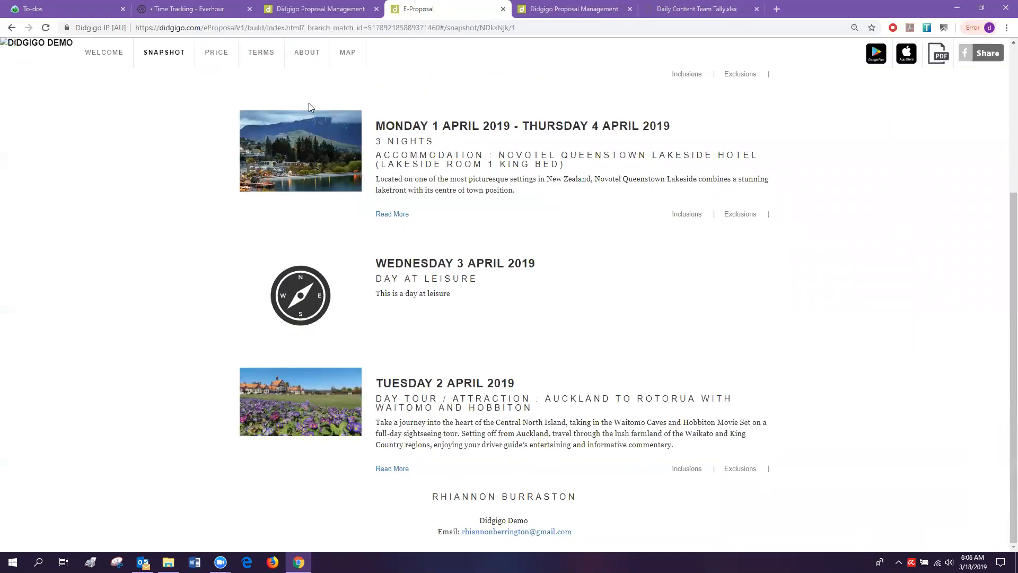
Check the inclusions and exclusions of the day tour, hotel and private transfer on the Snapshot page.
left_click(687, 469)
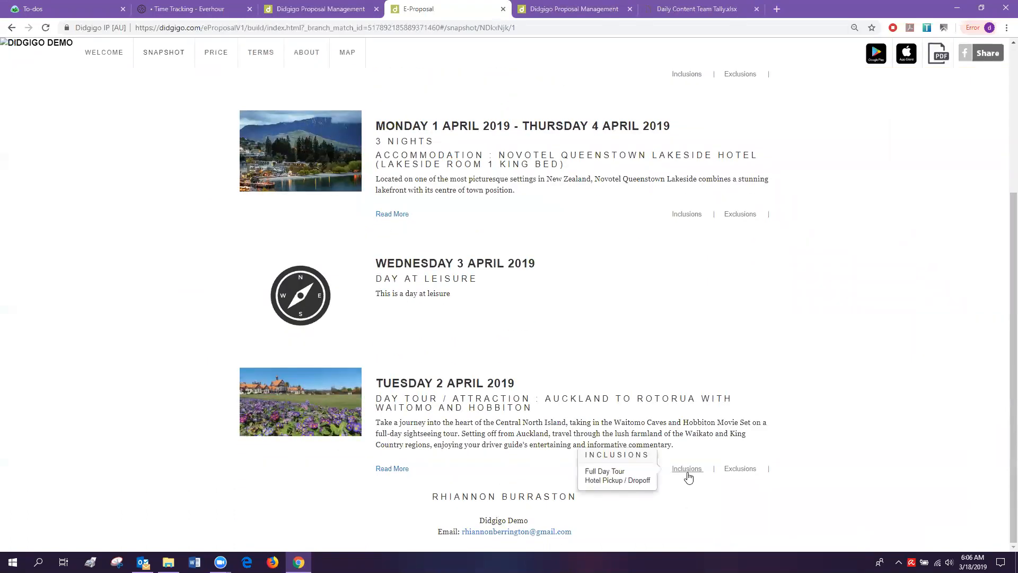
left_click(742, 469)
left_click(686, 214)
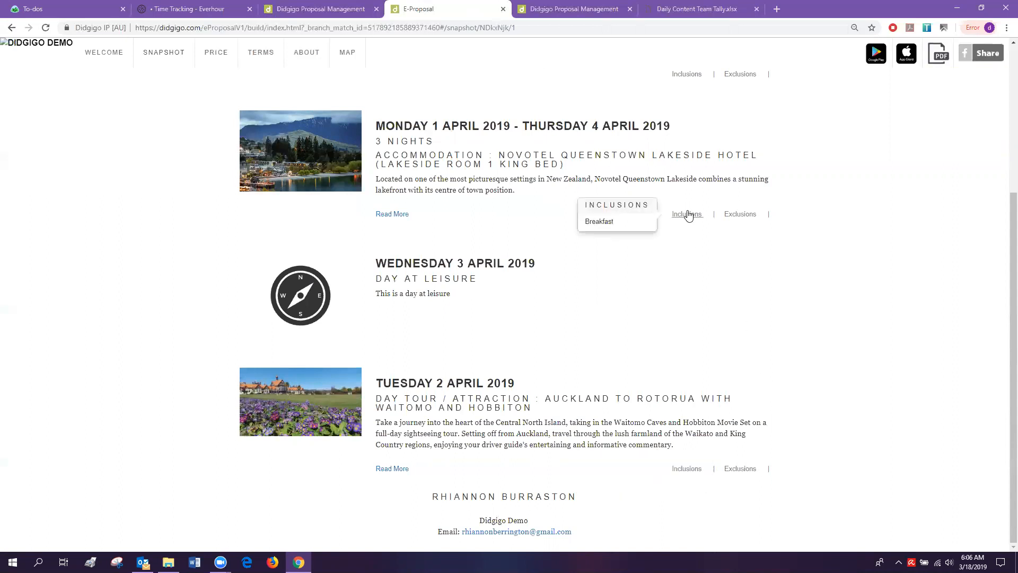
left_click(737, 215)
scroll(726, 256, "up", 2)
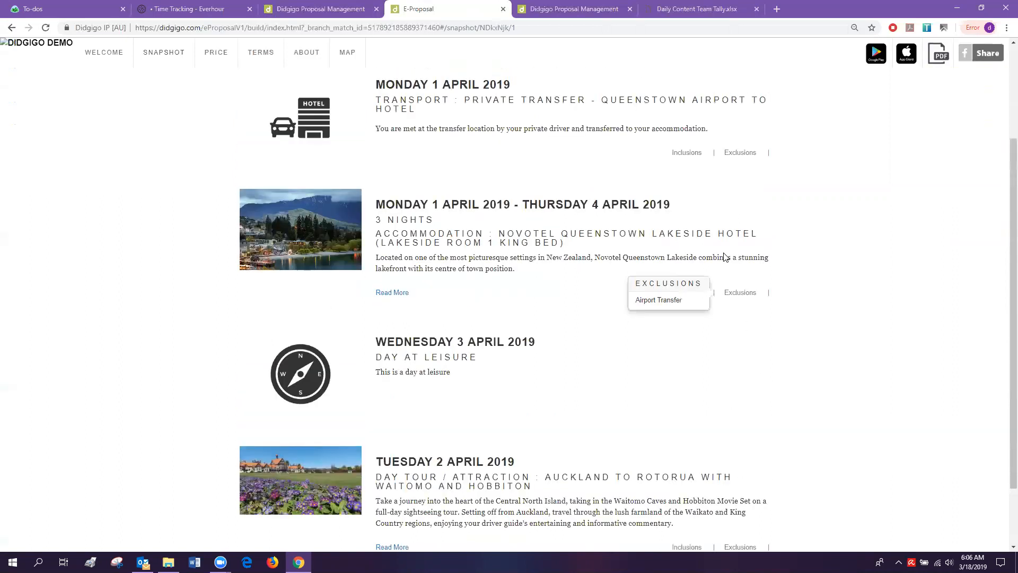
scroll(725, 257, "up", 3)
left_click(688, 285)
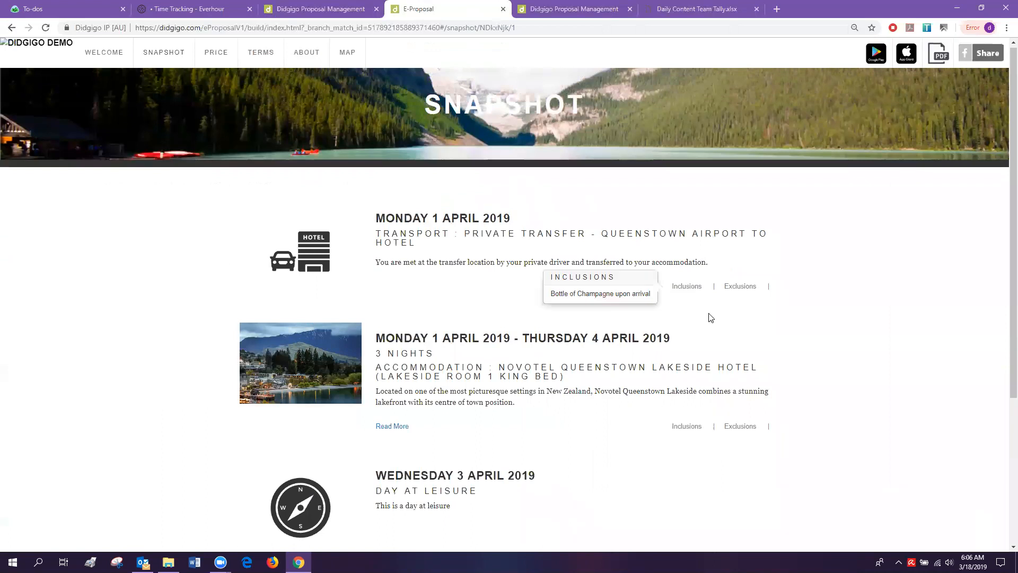
left_click(743, 287)
scroll(672, 336, "down", 4)
scroll(672, 336, "up", 4)
View the eProposal's Price and Terms pages, and close the eProposal.
left_click(216, 53)
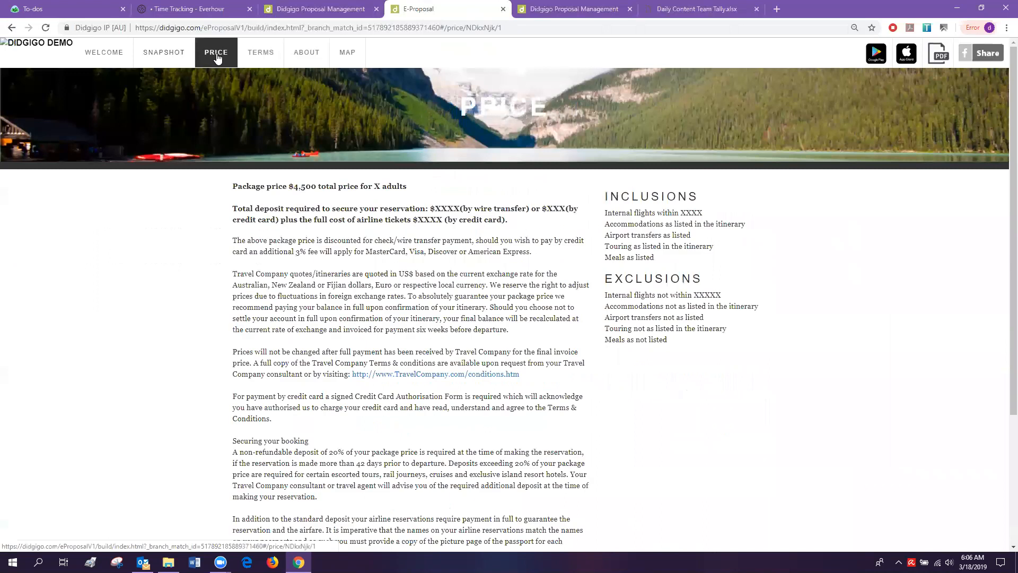
left_click(307, 56)
left_click(271, 64)
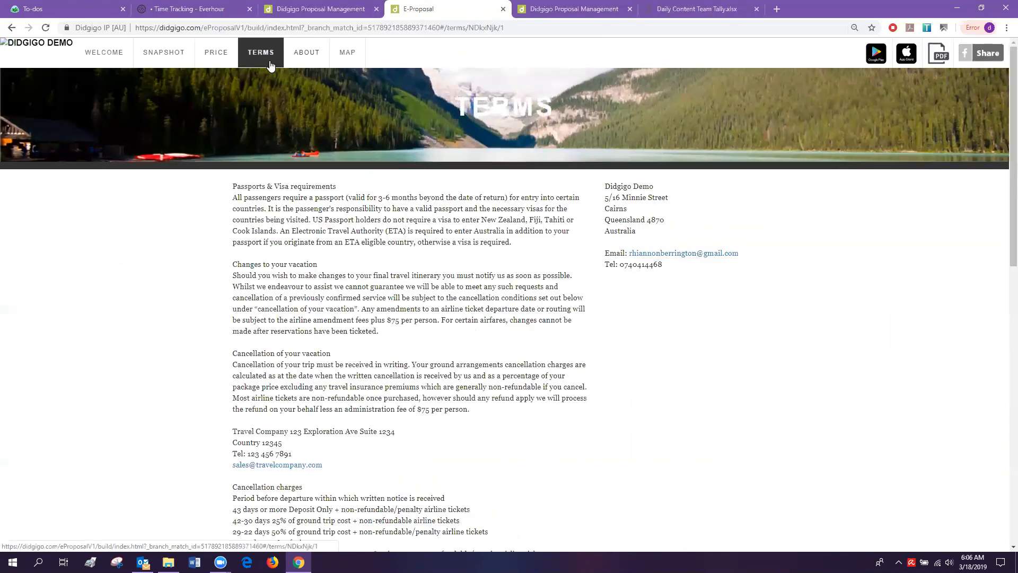
scroll(465, 444, "down", 5)
scroll(543, 47, "up", 5)
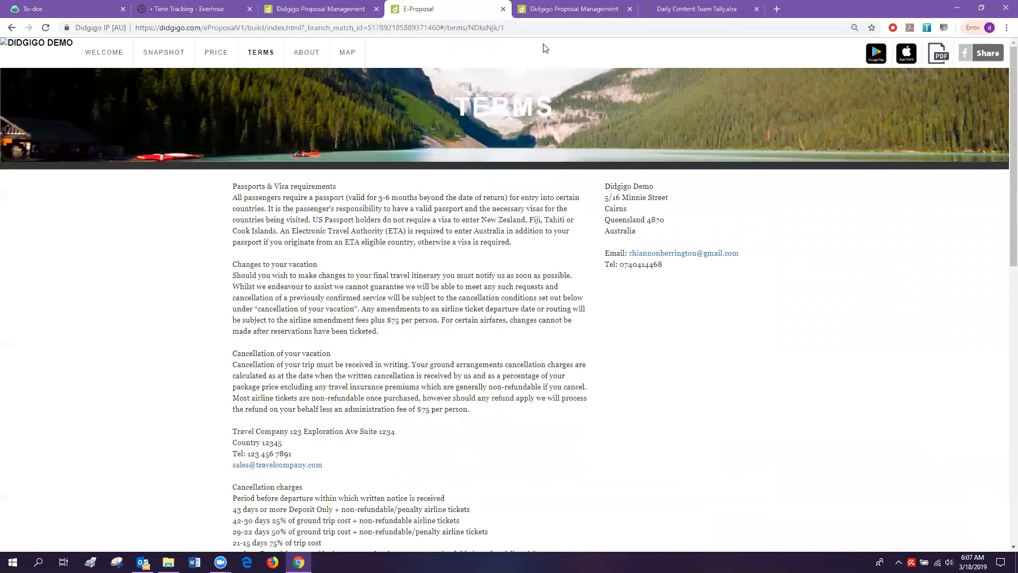
left_click(503, 9)
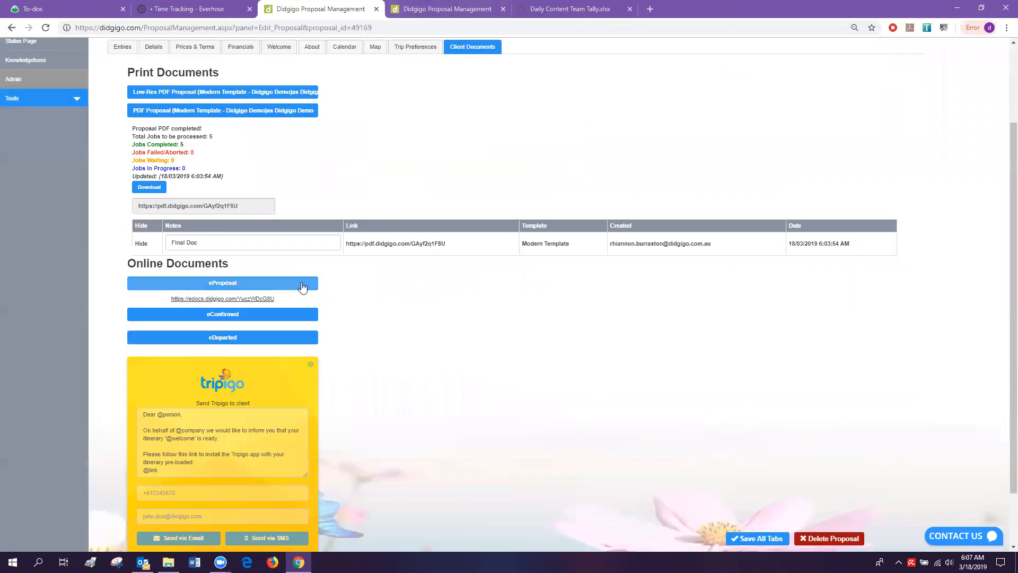
Return to the proposal's entries and expand the details of the Private Transfer - Queenstown Airport to Hotel entry.
scroll(302, 287, "up", 2)
left_click(127, 151)
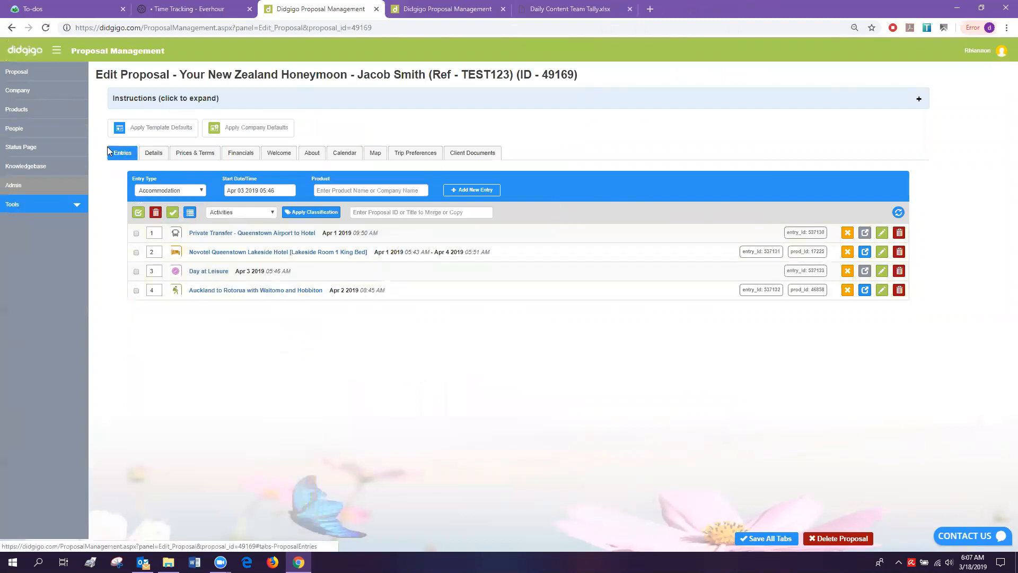
left_click(222, 237)
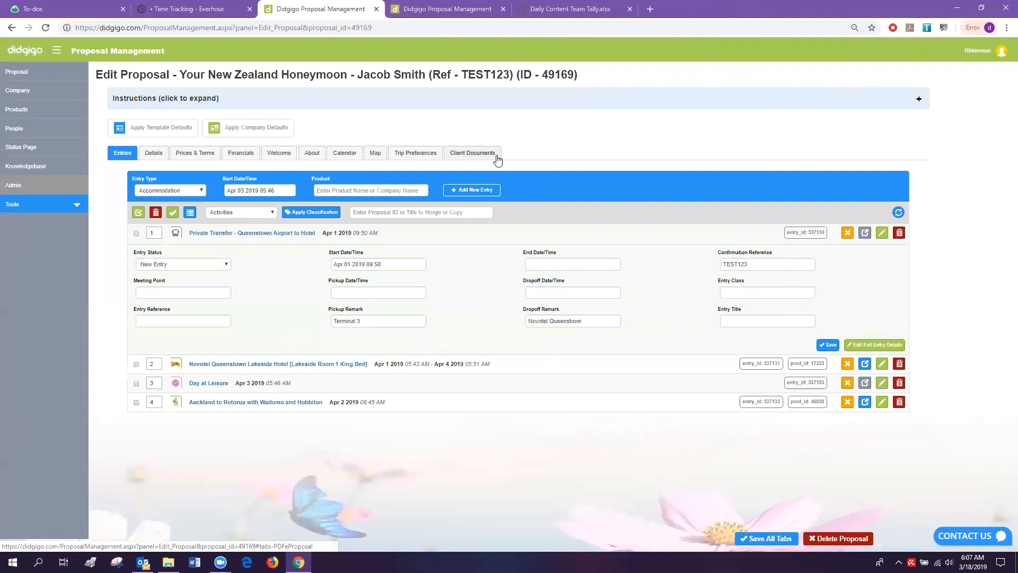
Open the Didgigo Knowledgebase to view its help categories, and return to the proposal being edited.
left_click(60, 173)
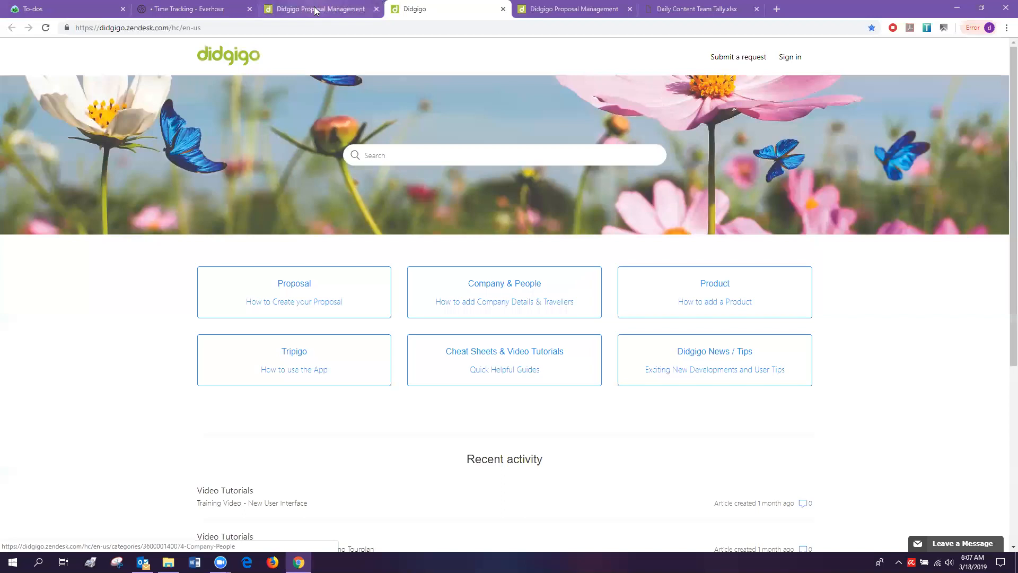
left_click(318, 9)
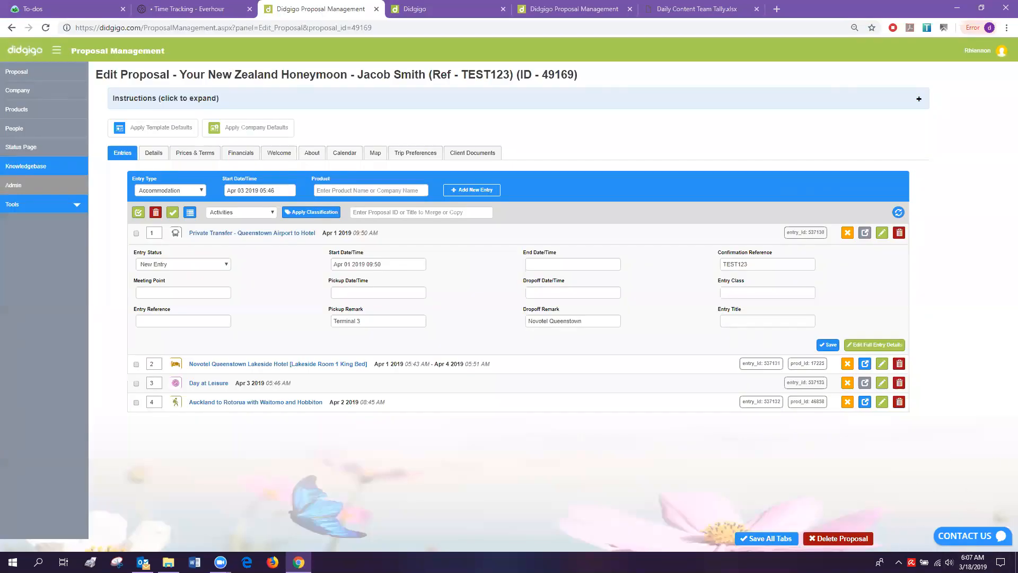